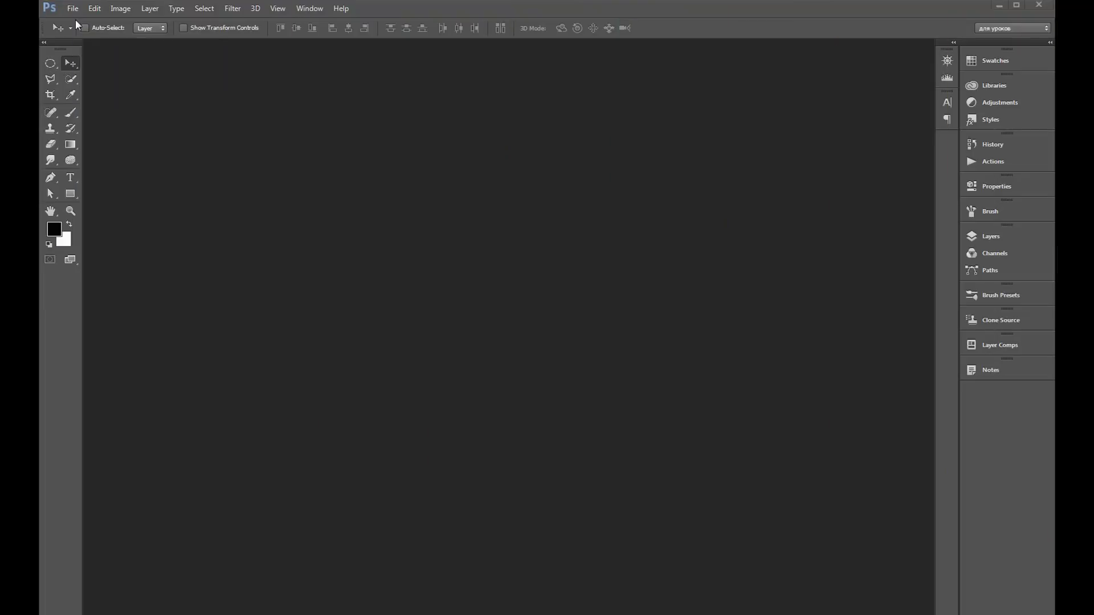
# Create a blank white 1200 × 600 px document at 72 pixels/inch
pyautogui.click(72, 9)
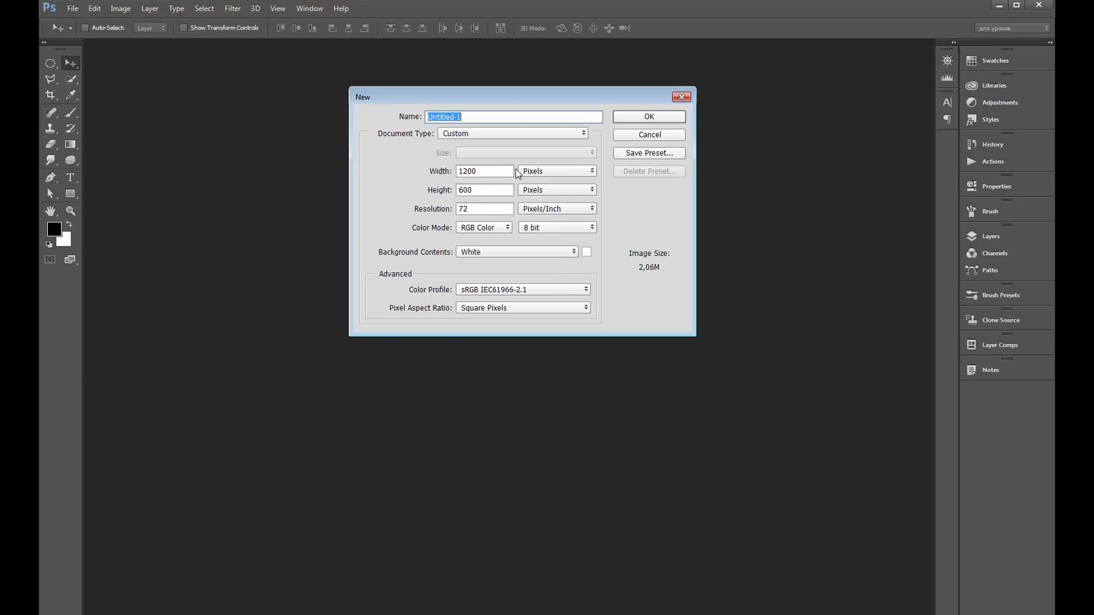
pyautogui.click(663, 116)
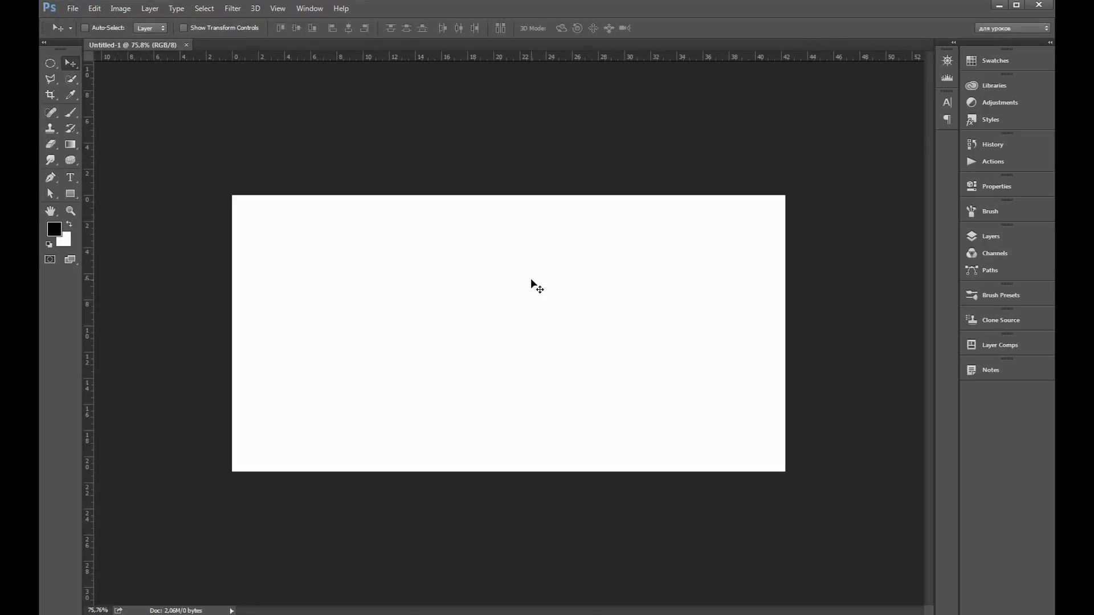
# Copy the MacBook Air group from the equipment file into the Untitled-1 banner
pyautogui.scroll(1, 531, 280)
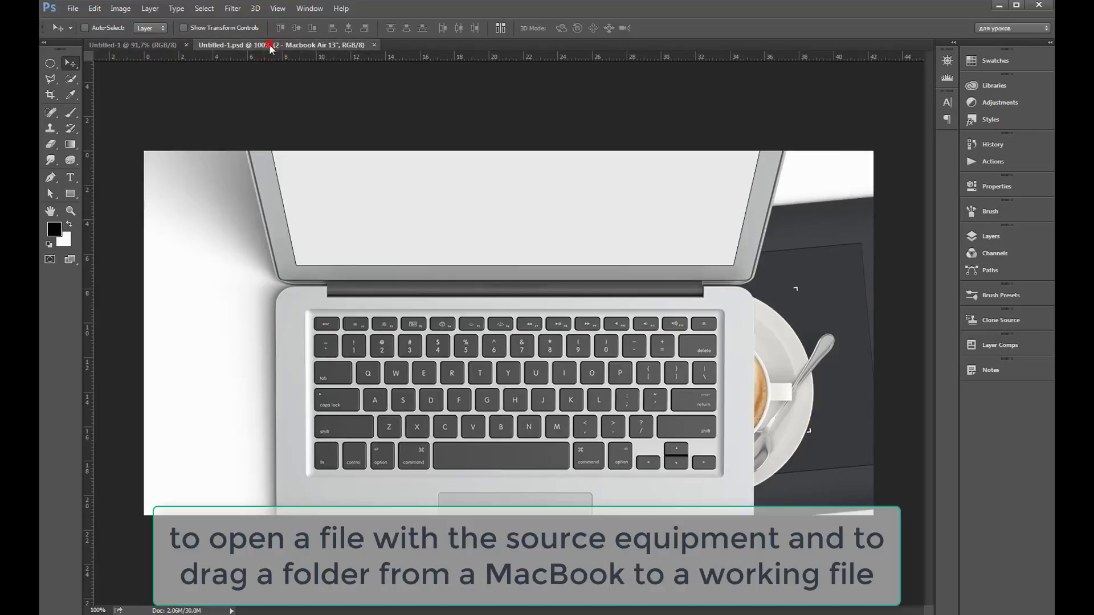
pyautogui.moveTo(270, 47); pyautogui.dragTo(546, 103)
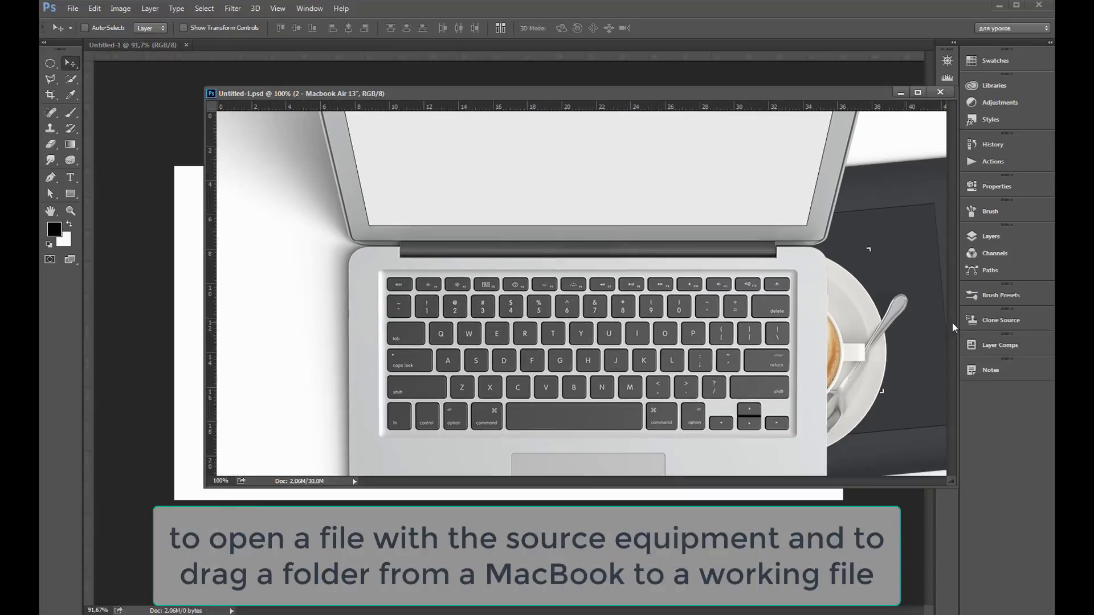
pyautogui.click(991, 236)
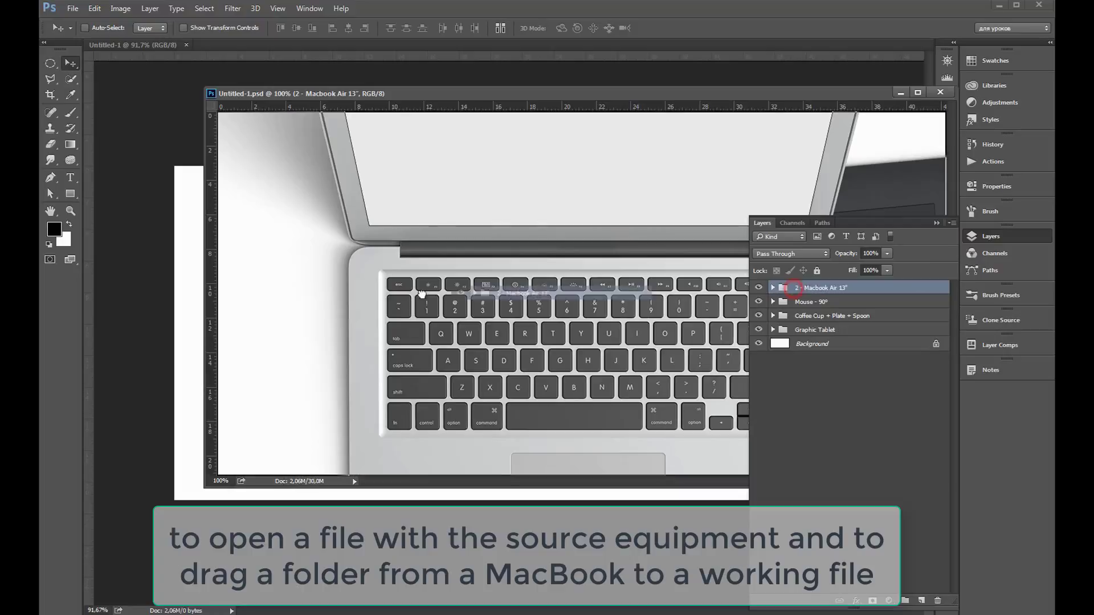
pyautogui.moveTo(798, 294); pyautogui.dragTo(188, 262)
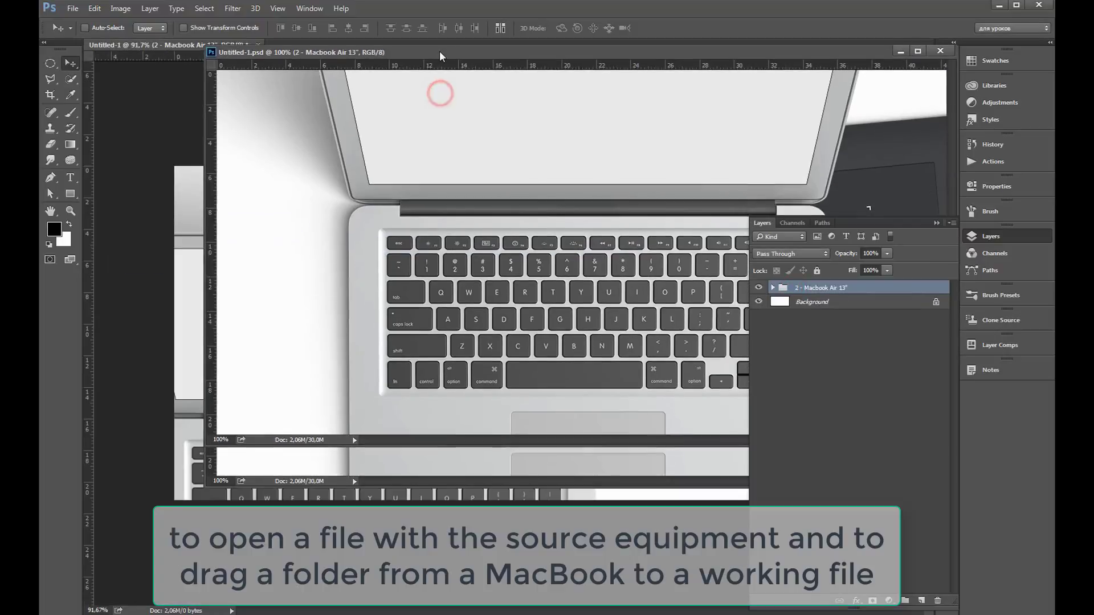
pyautogui.moveTo(436, 87); pyautogui.dragTo(440, 51)
pyautogui.click(183, 48)
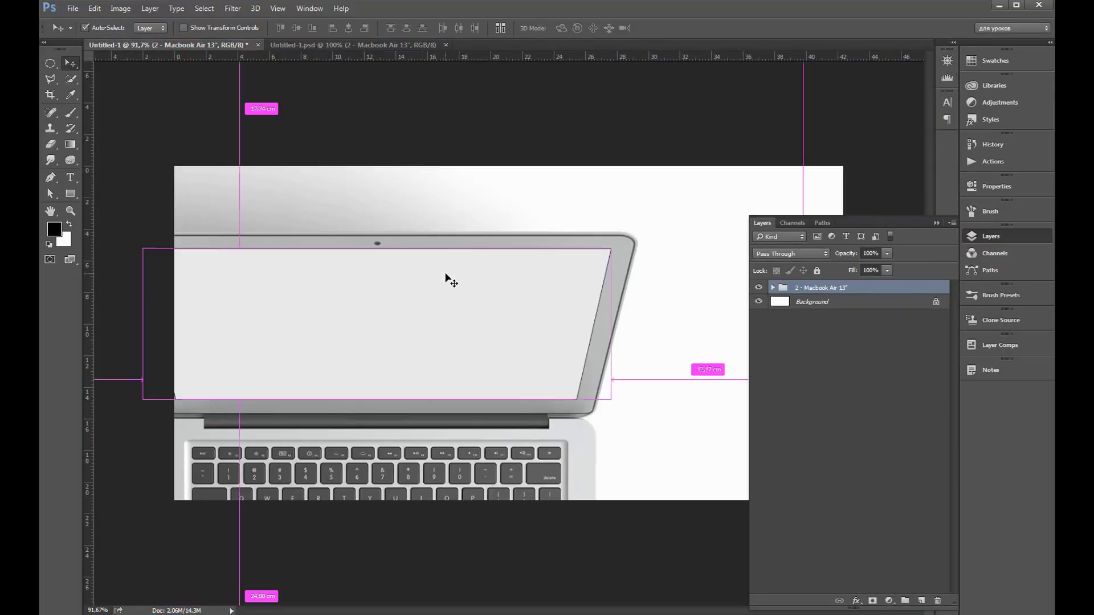
# Scale the laptop proportionally to about half size and place it on the banner's left
pyautogui.hotkey('ctrl', 't')
pyautogui.scroll(-2, 513, 262)
pyautogui.scroll(-2, 587, 237)
pyautogui.moveTo(655, 156); pyautogui.dragTo(561, 220)
pyautogui.moveTo(513, 337); pyautogui.dragTo(564, 251)
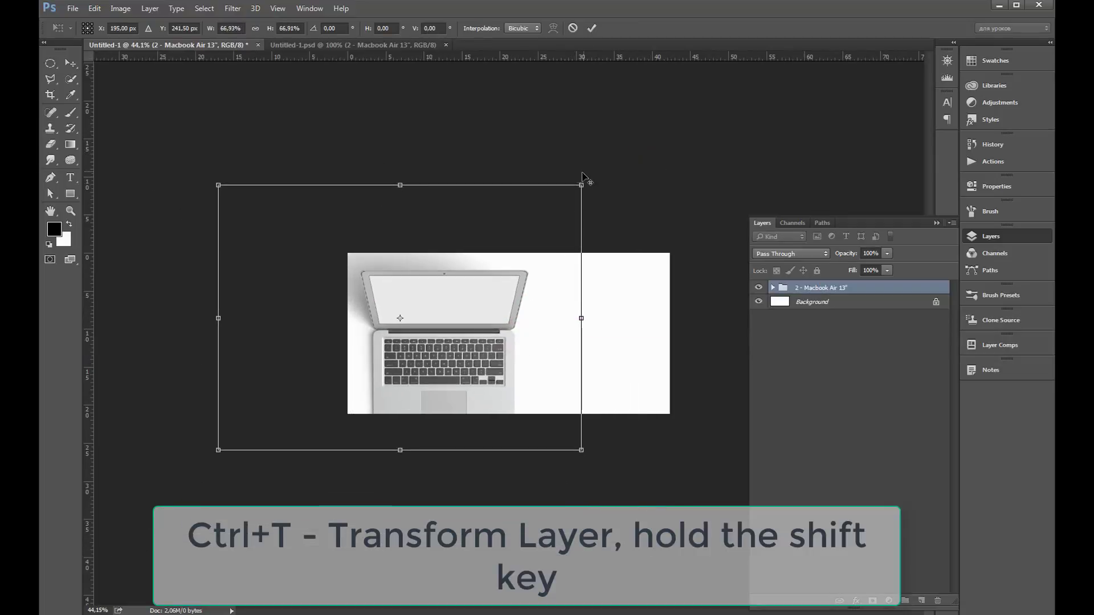
pyautogui.moveTo(582, 178); pyautogui.dragTo(541, 217)
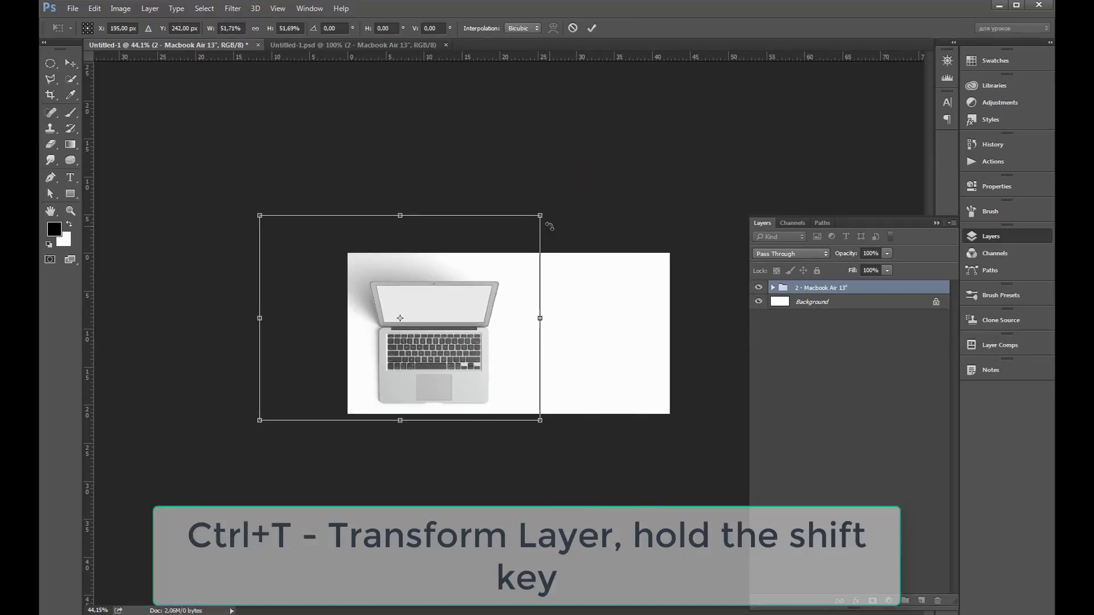
pyautogui.press('Return')
pyautogui.moveTo(464, 379); pyautogui.dragTo(463, 374)
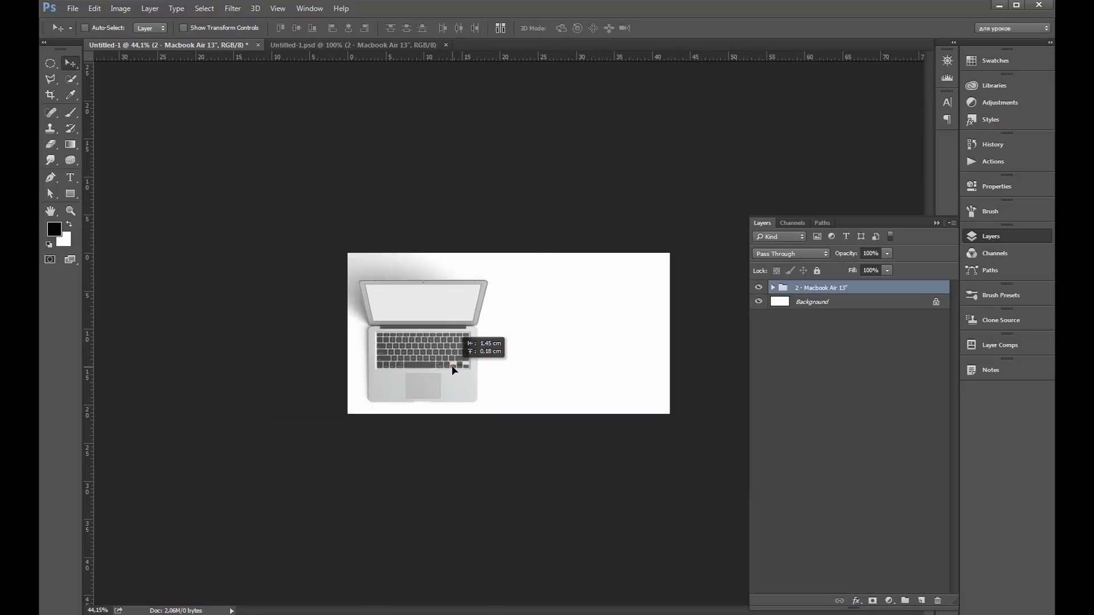
pyautogui.click(353, 44)
# Copy the Graphic Tablet group from the equipment file into the banner
pyautogui.click(813, 316)
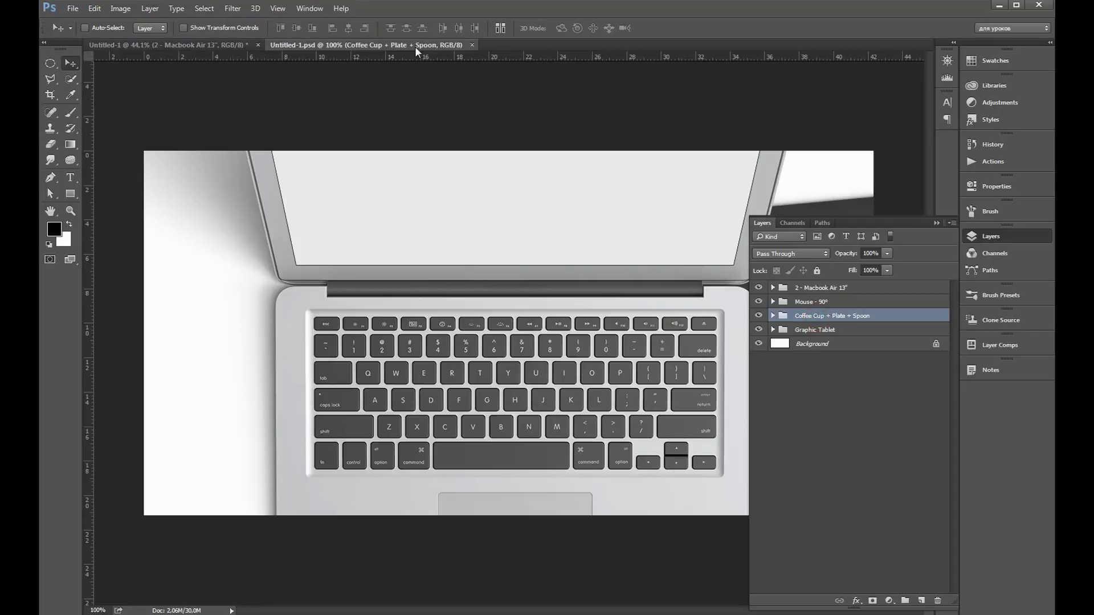
pyautogui.moveTo(415, 45); pyautogui.dragTo(418, 71)
pyautogui.click(809, 330)
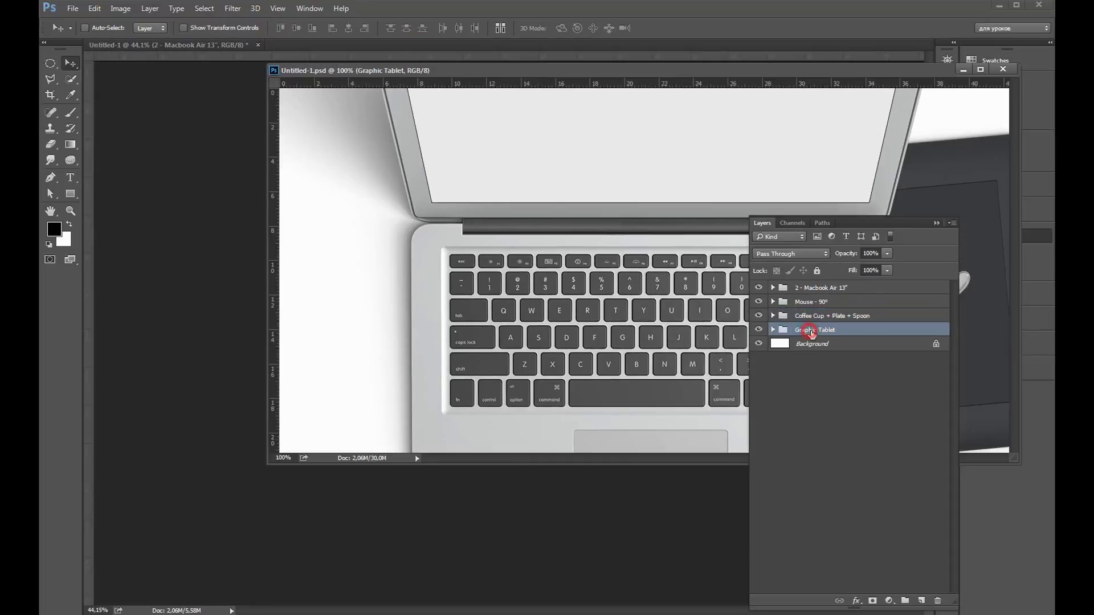
pyautogui.moveTo(807, 332); pyautogui.dragTo(235, 274)
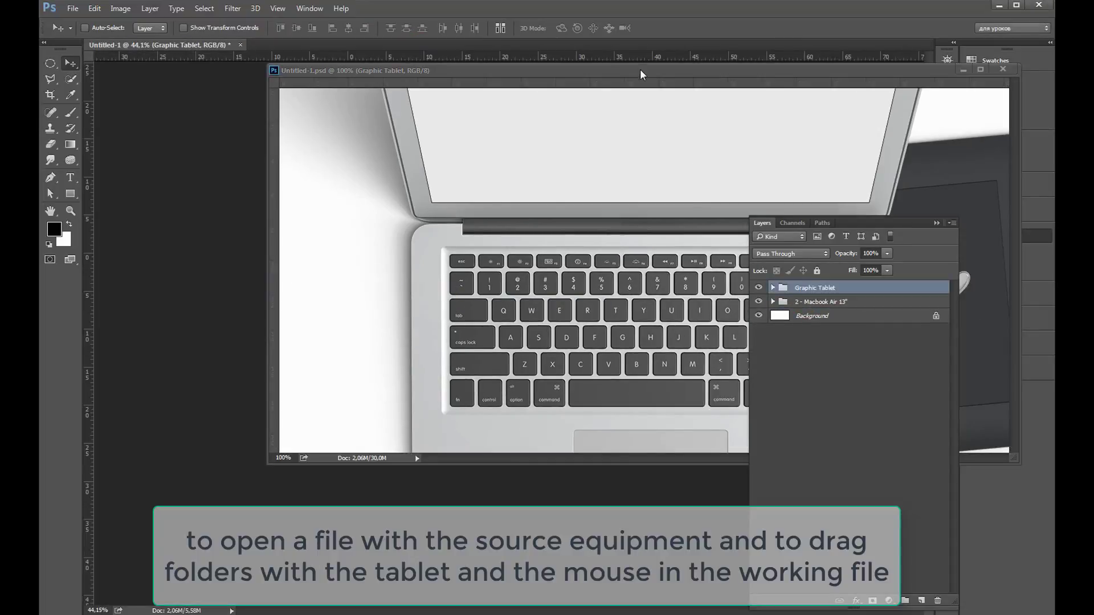
pyautogui.moveTo(641, 70); pyautogui.dragTo(289, 43)
pyautogui.click(163, 44)
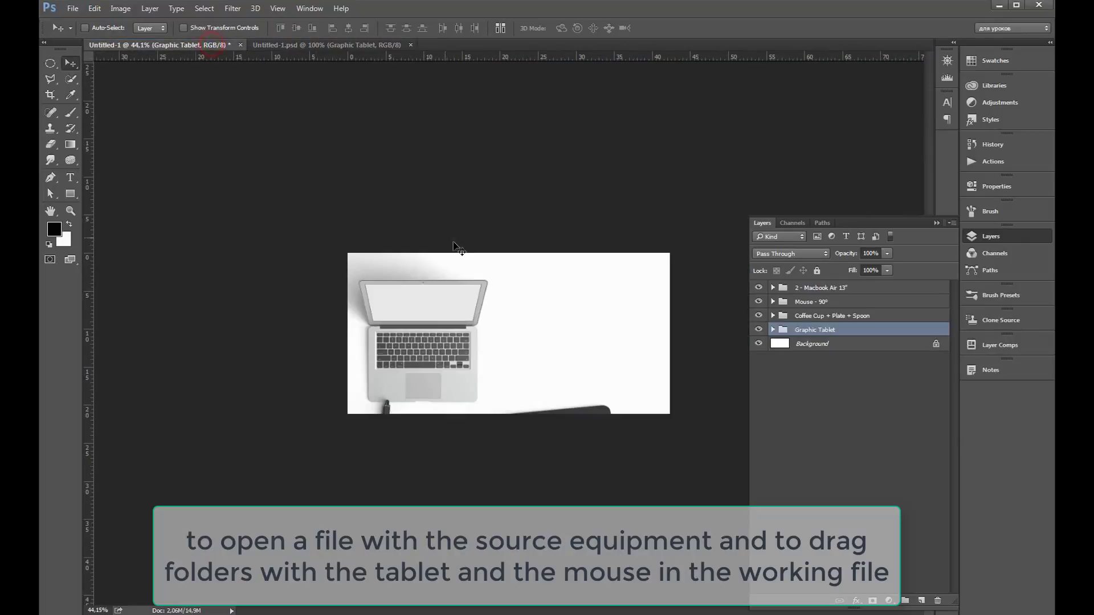
# Scale the tablet to about 48% and place it right of the laptop
pyautogui.moveTo(552, 419)
pyautogui.mouseDown()
pyautogui.moveTo(555, 357)
pyautogui.moveTo(607, 280)
pyautogui.mouseUp()
pyautogui.hotkey('ctrl', 't')
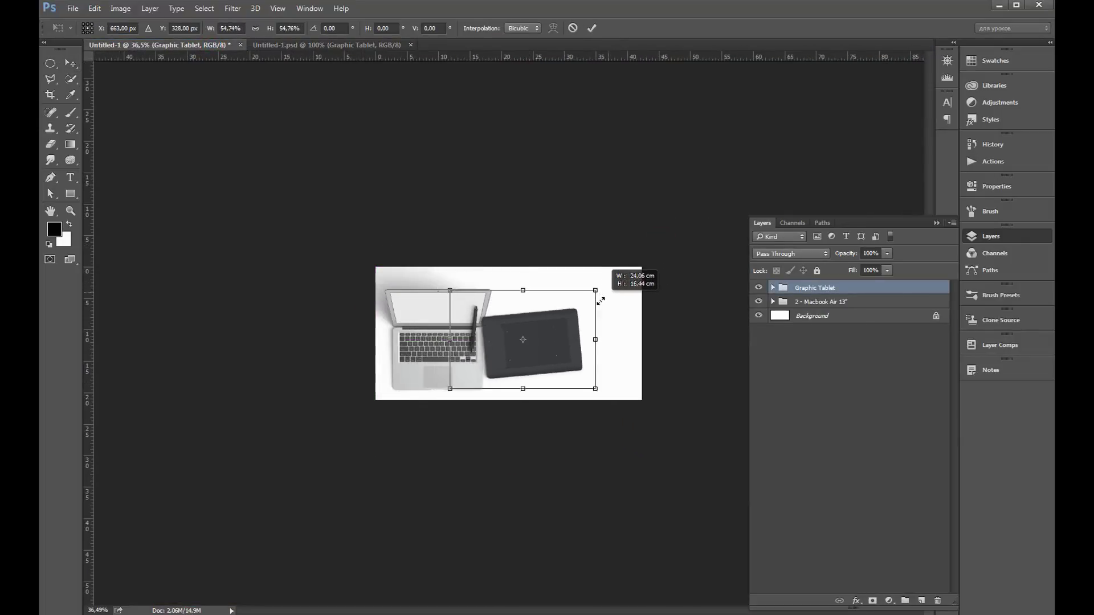
pyautogui.moveTo(660, 246); pyautogui.dragTo(588, 295)
pyautogui.moveTo(567, 333); pyautogui.dragTo(580, 350)
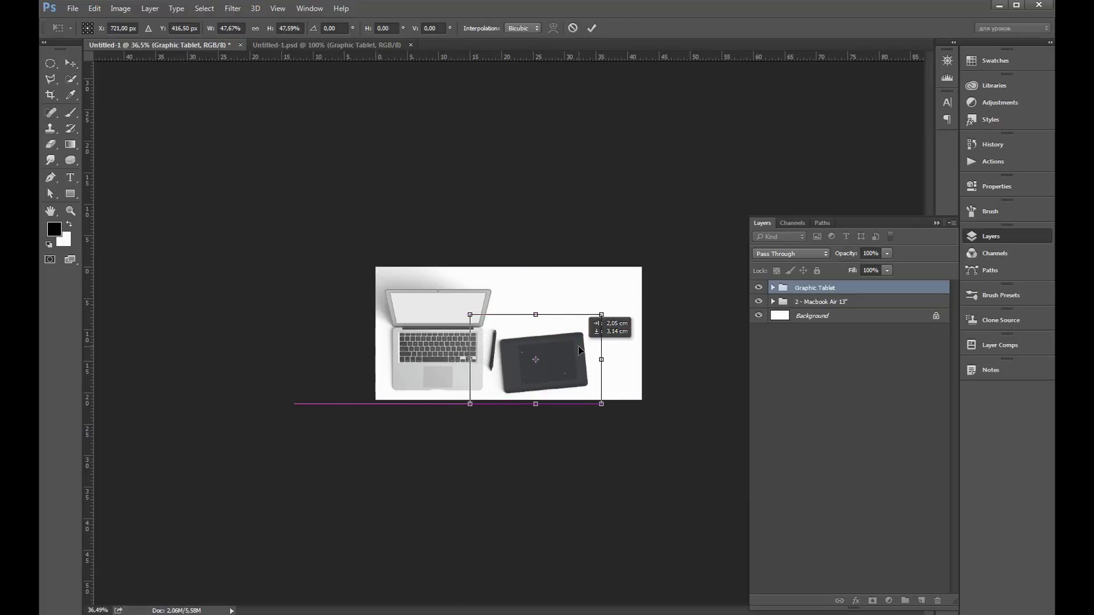
pyautogui.press('Return')
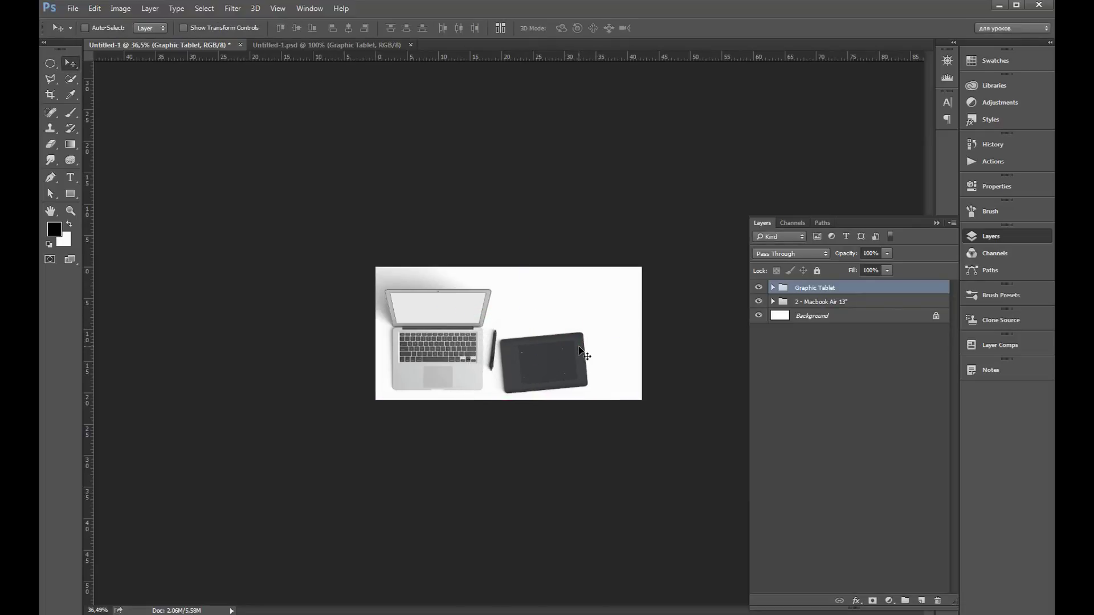
pyautogui.click(365, 45)
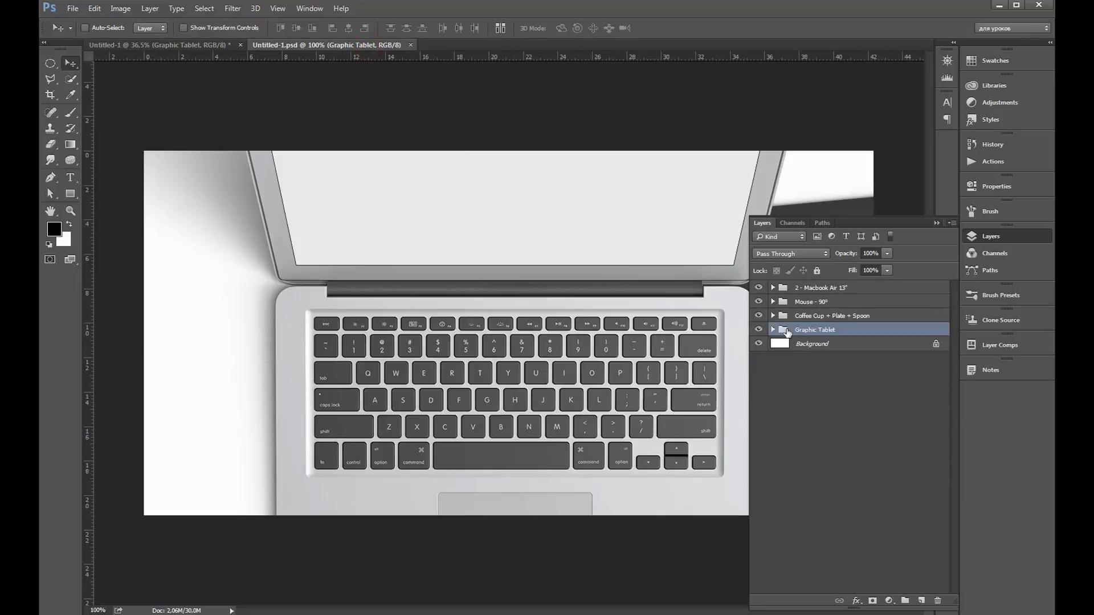
# Copy the Mouse - 90° group from the equipment file into the banner
pyautogui.click(813, 304)
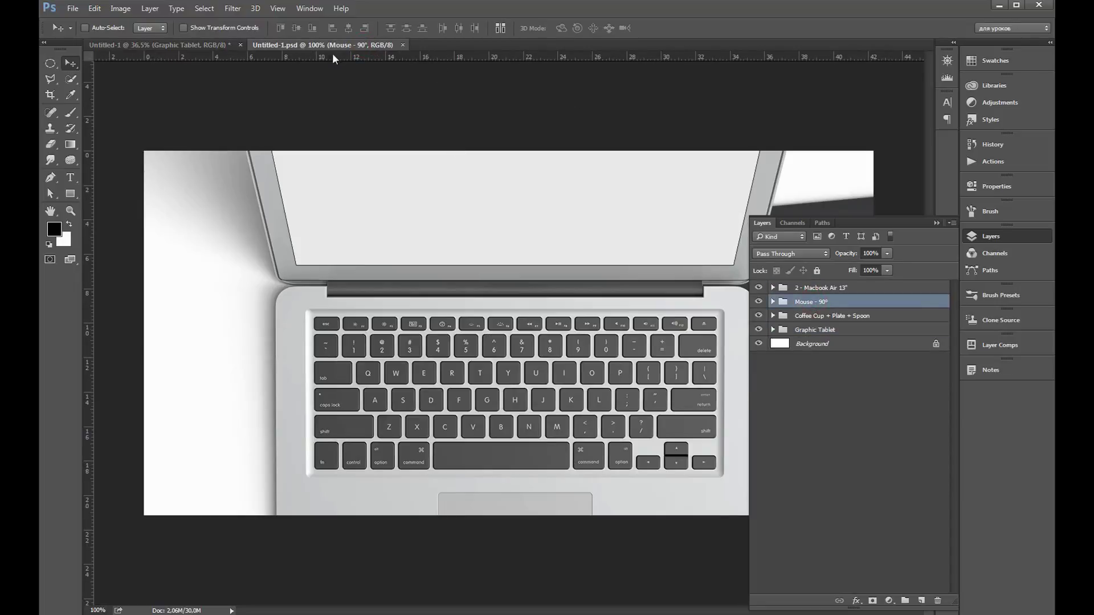
pyautogui.moveTo(330, 66); pyautogui.dragTo(337, 71)
pyautogui.moveTo(782, 302); pyautogui.dragTo(211, 296)
pyautogui.moveTo(445, 84); pyautogui.dragTo(196, 51)
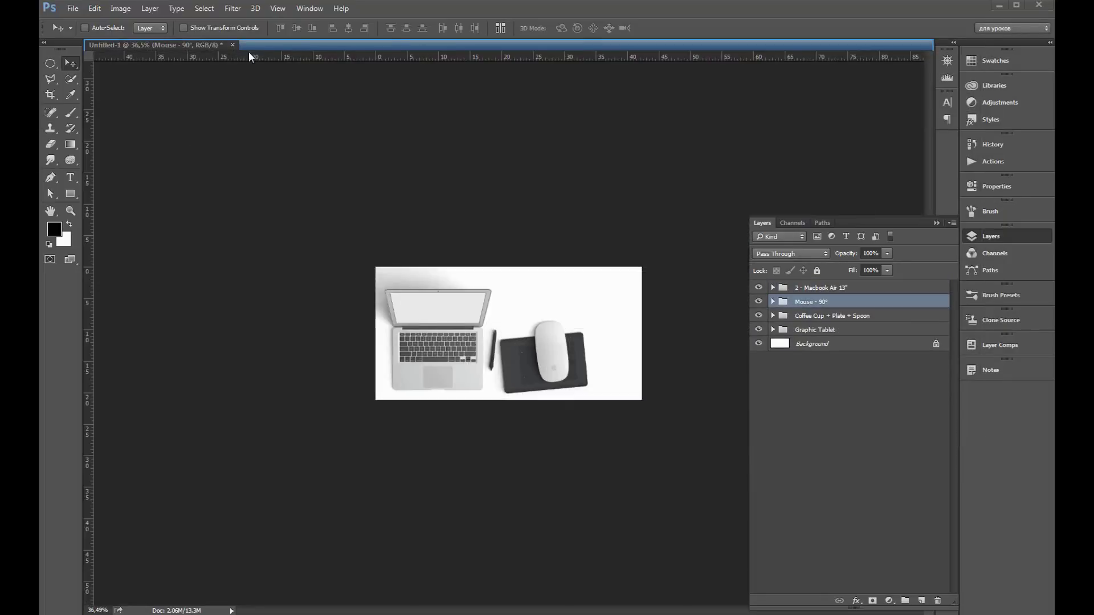
# Scale the mouse to about 54% and place it above the tablet, right of the laptop
pyautogui.hotkey('ctrl', 't')
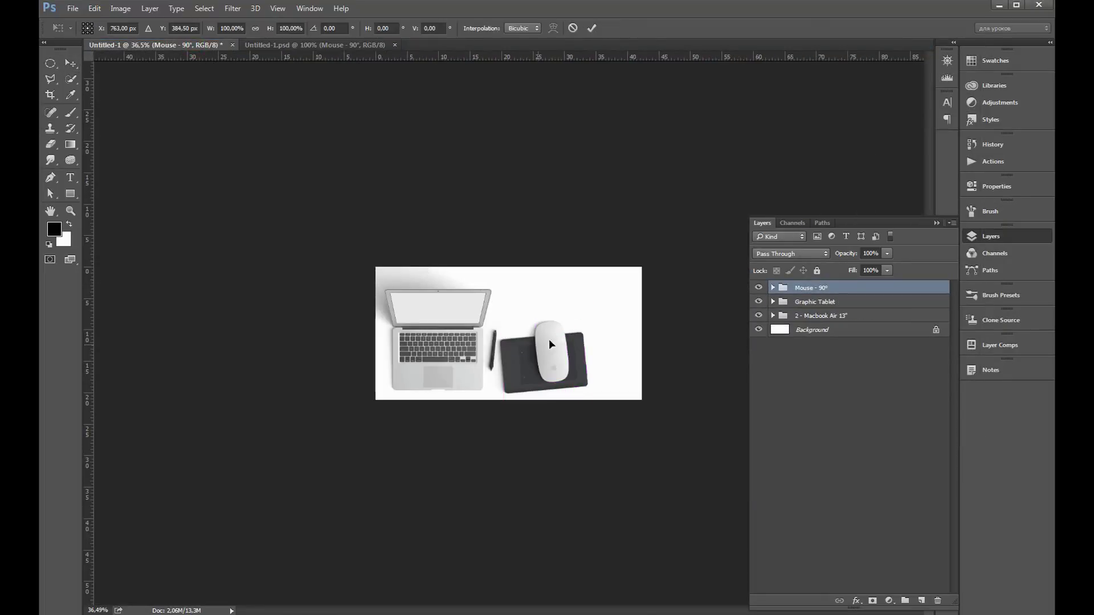
pyautogui.moveTo(583, 300); pyautogui.dragTo(564, 324)
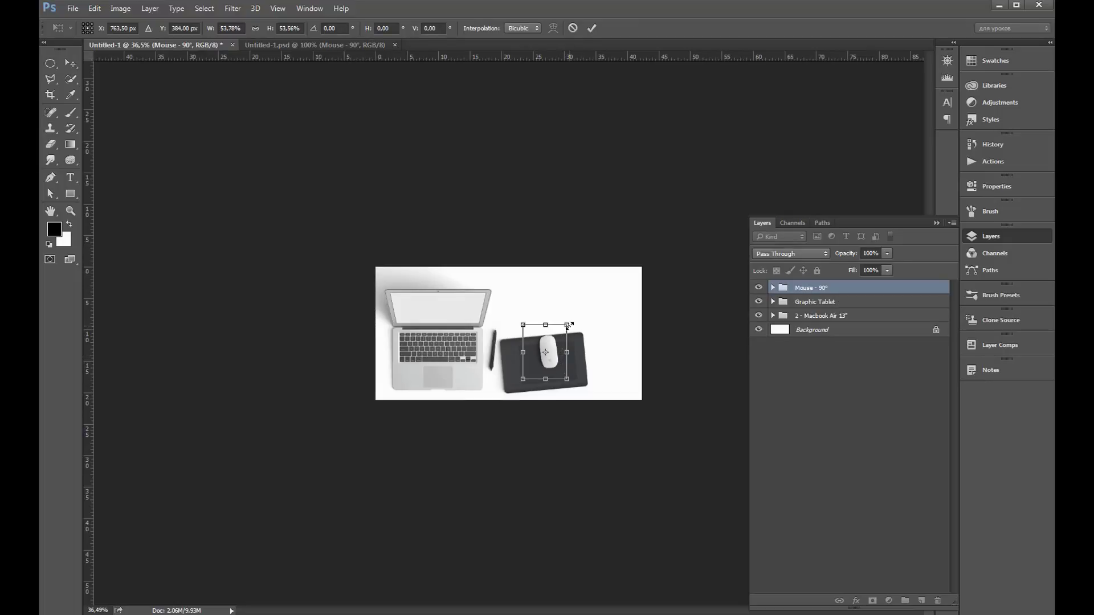
pyautogui.press('Return')
pyautogui.moveTo(549, 354); pyautogui.dragTo(514, 316)
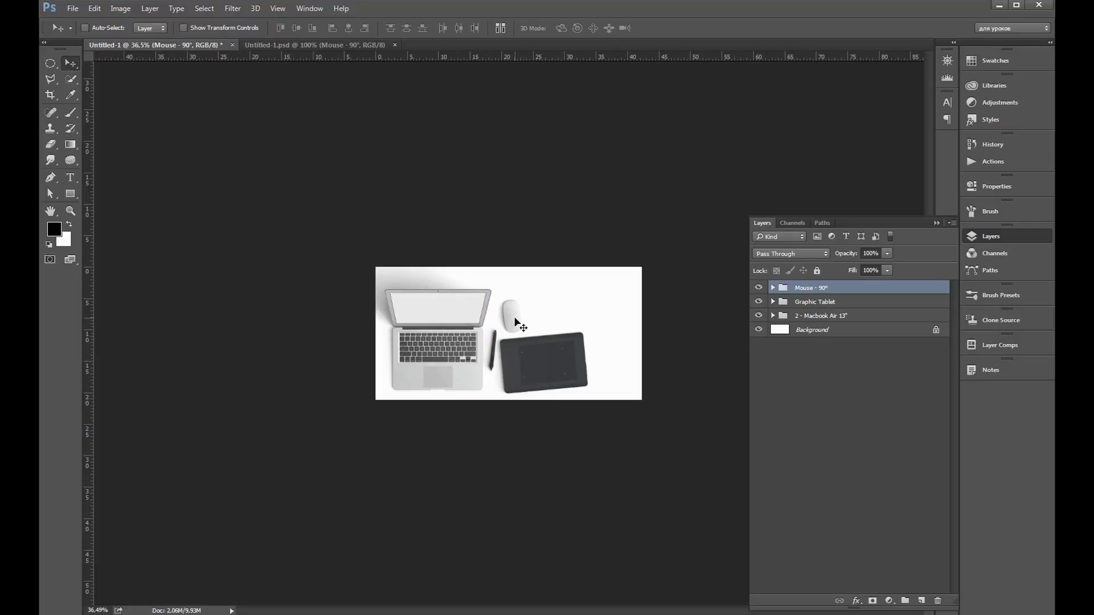
pyautogui.scroll(3, 514, 316)
pyautogui.scroll(3, 530, 308)
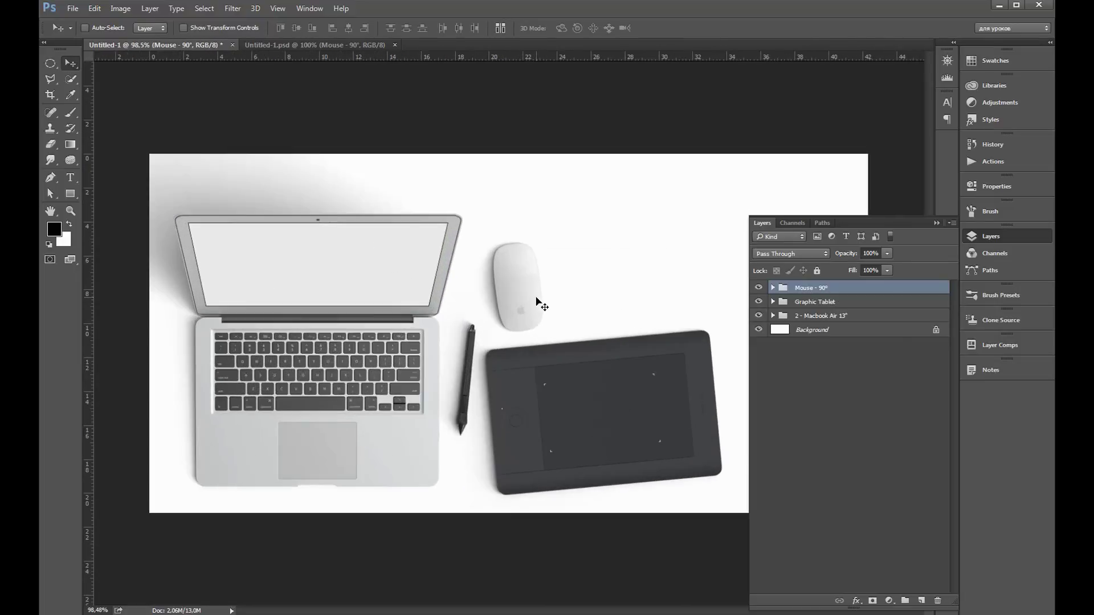
pyautogui.scroll(-2, 540, 302)
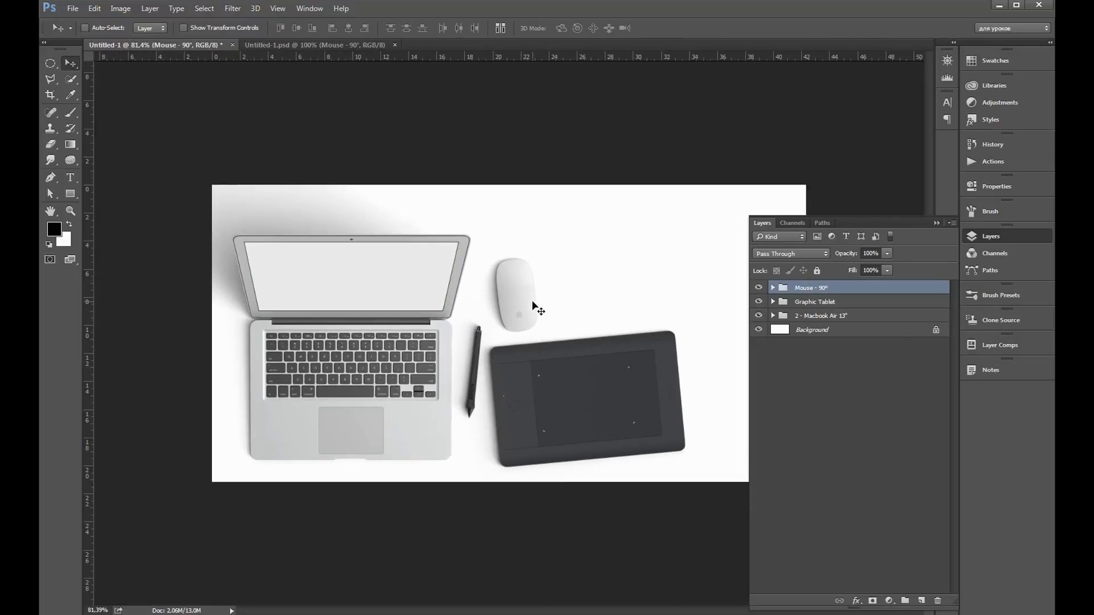
pyautogui.scroll(-2, 536, 306)
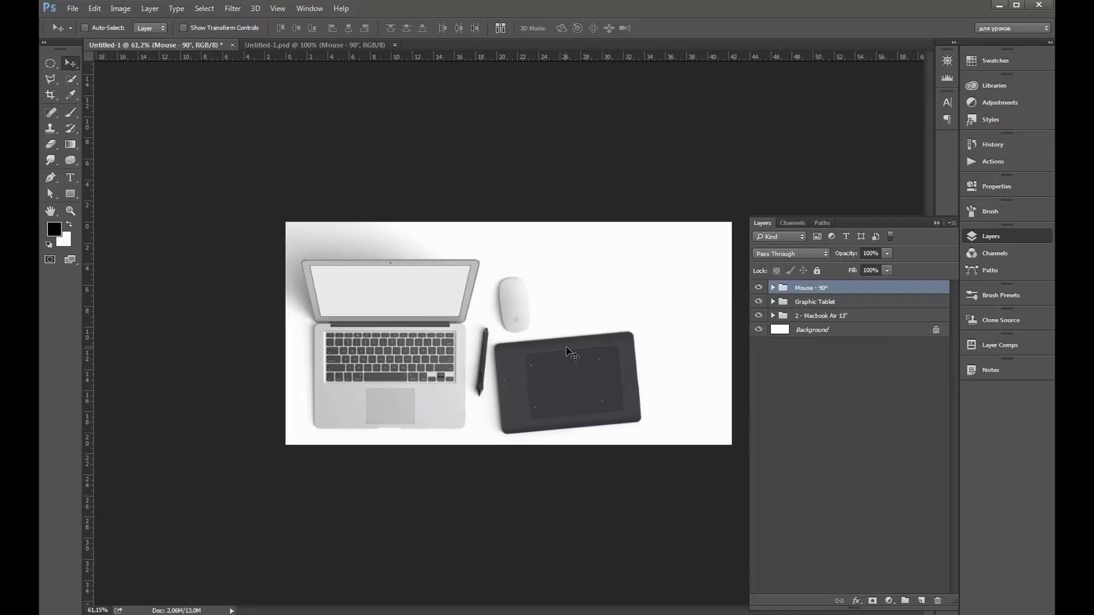
# Shift the laptop and tablet slightly left, then nudge the tablet back right
pyautogui.click(875, 302)
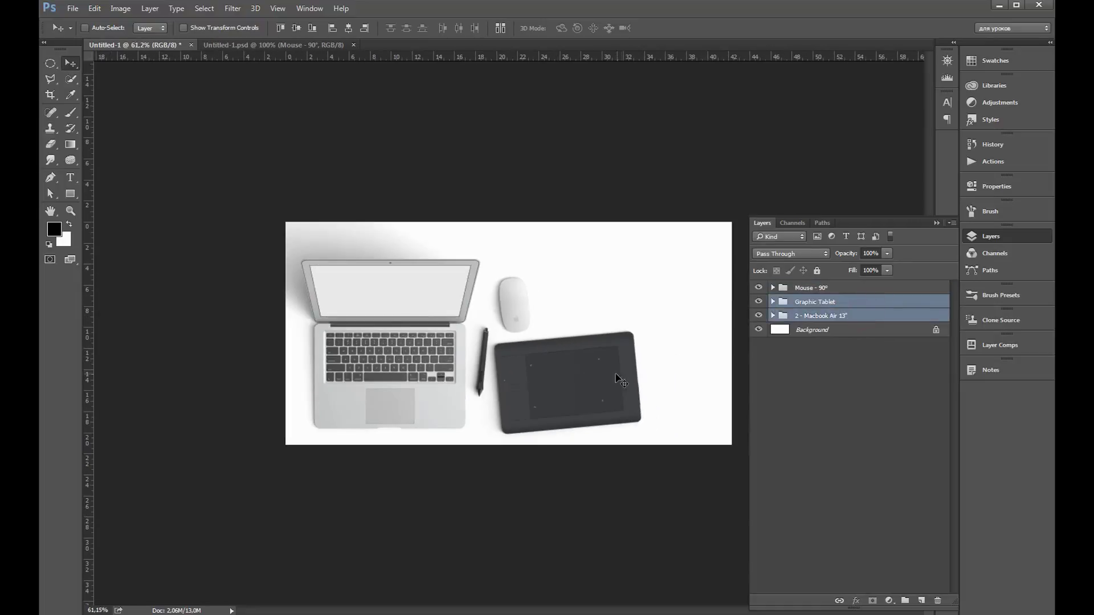
pyautogui.moveTo(597, 379); pyautogui.dragTo(590, 378)
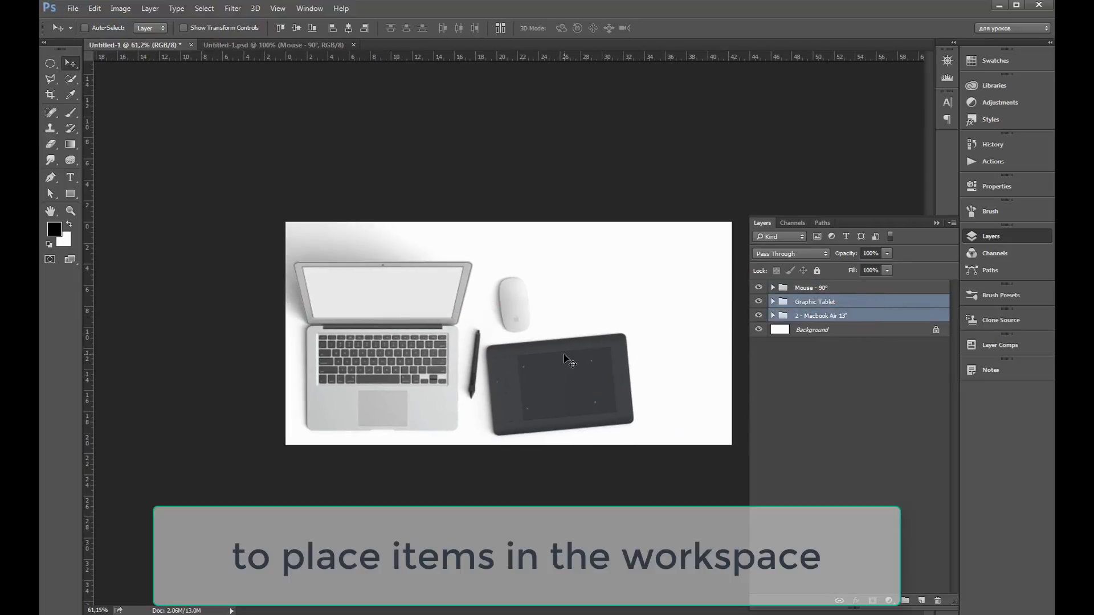
pyautogui.click(804, 289)
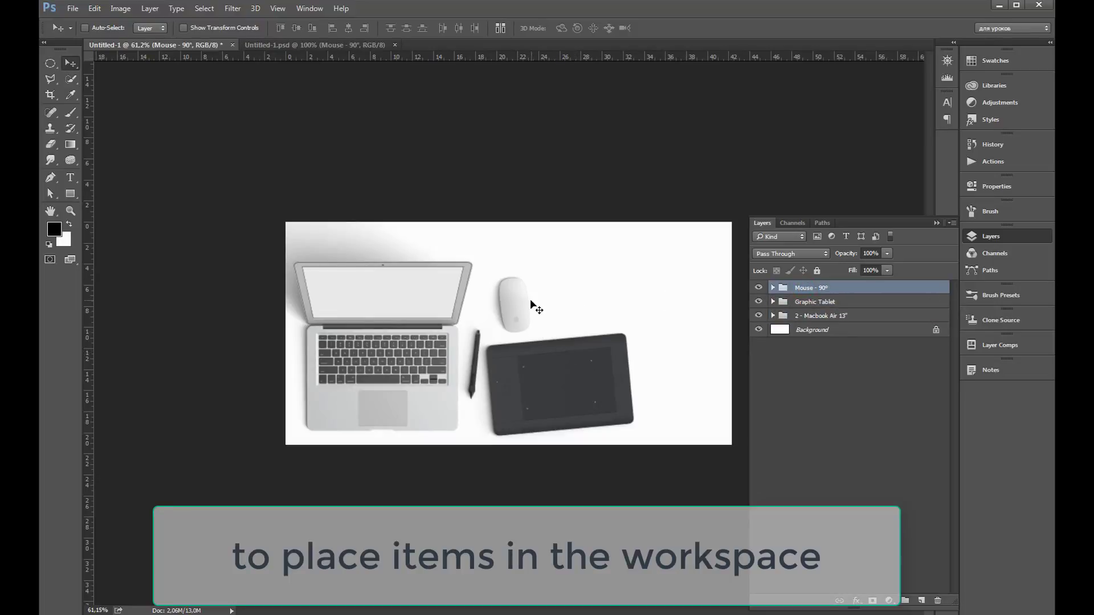
pyautogui.click(813, 306)
pyautogui.moveTo(563, 379); pyautogui.dragTo(571, 379)
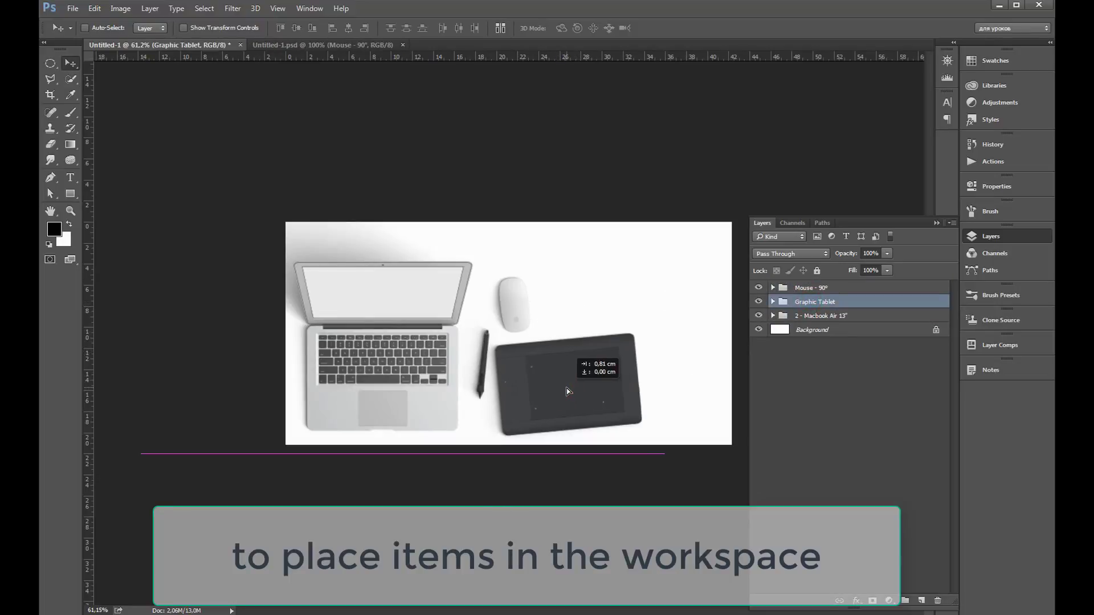
# Move the mouse down beside the pen and lift the tablet slightly
pyautogui.click(817, 290)
pyautogui.moveTo(510, 302); pyautogui.dragTo(473, 406)
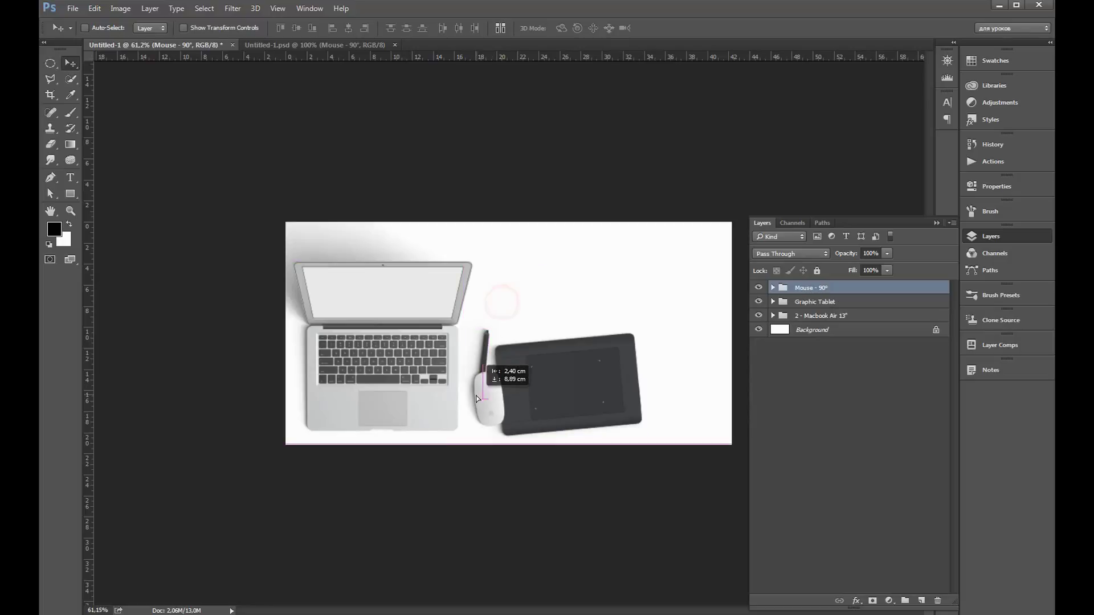
pyautogui.click(825, 303)
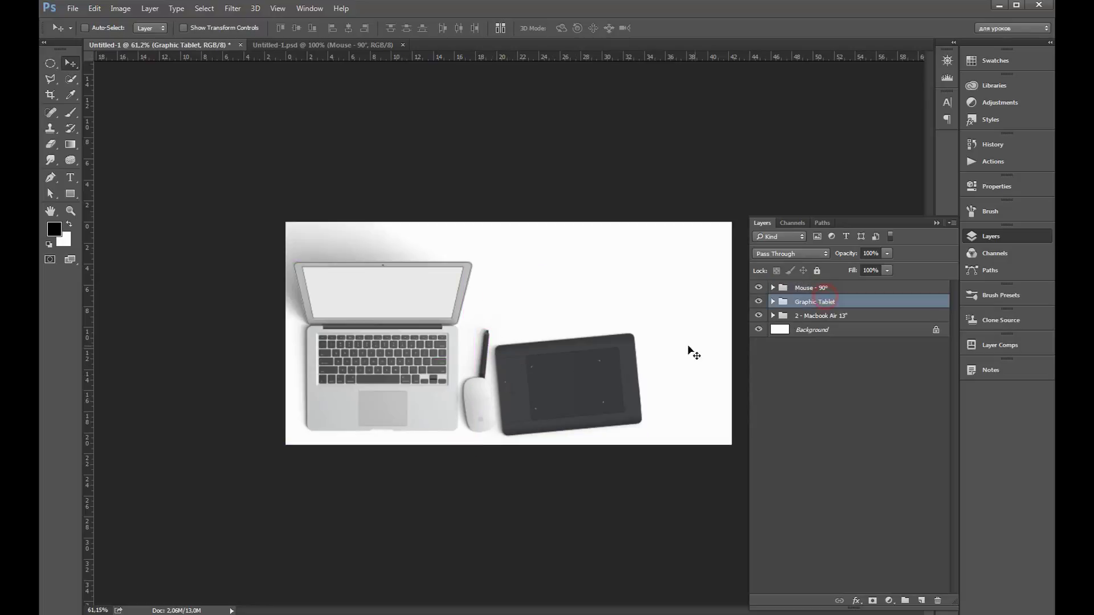
pyautogui.moveTo(603, 375); pyautogui.dragTo(605, 347)
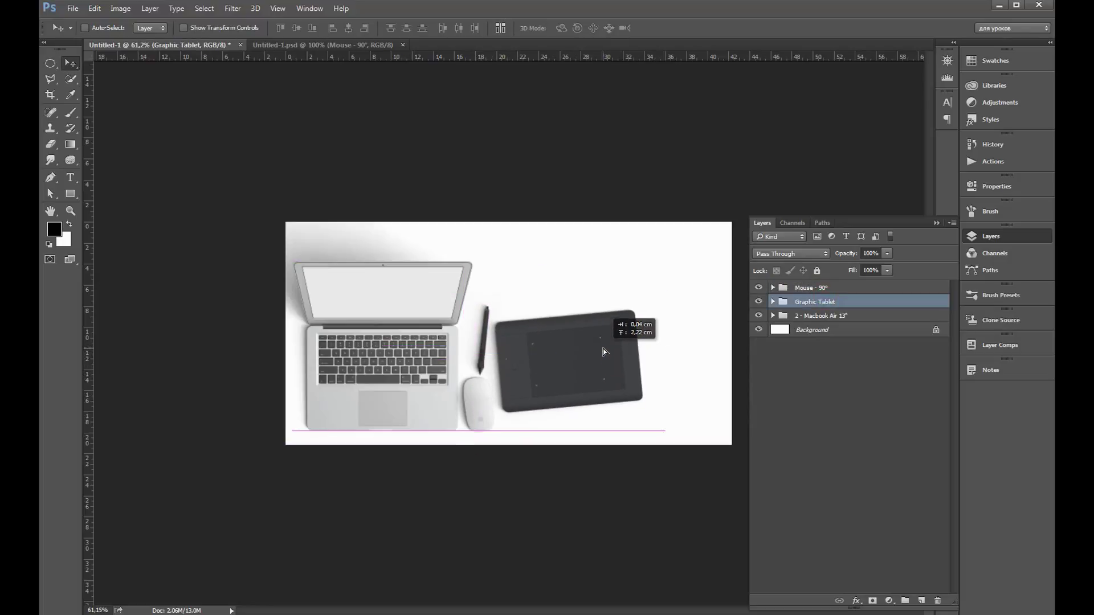
# Copy the Coffee Cup + Plate + Spoon group into the banner and close the source file
pyautogui.click(363, 44)
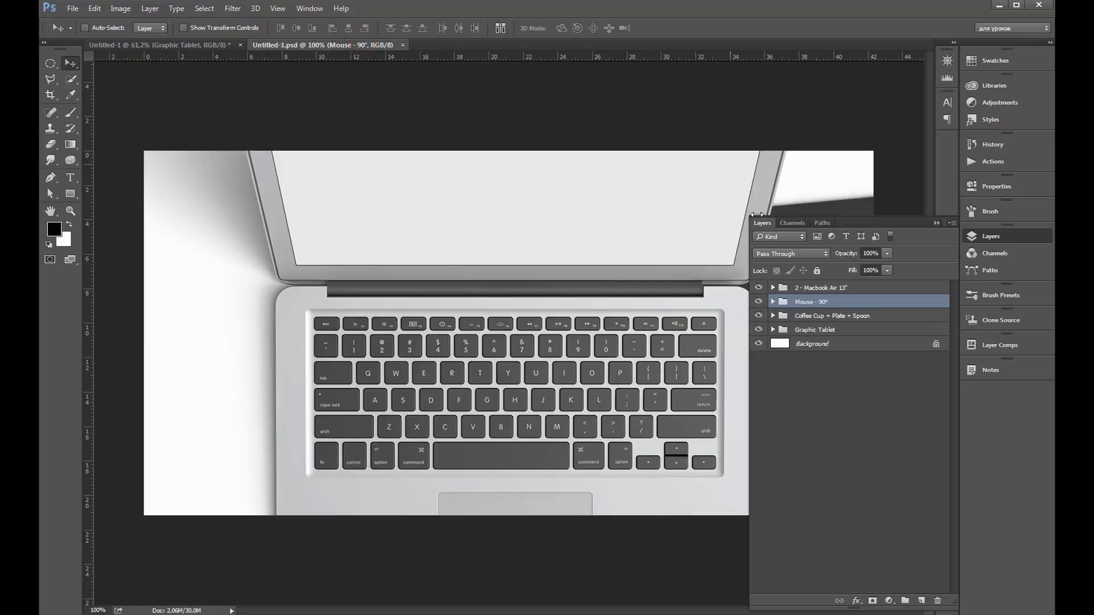
pyautogui.click(829, 330)
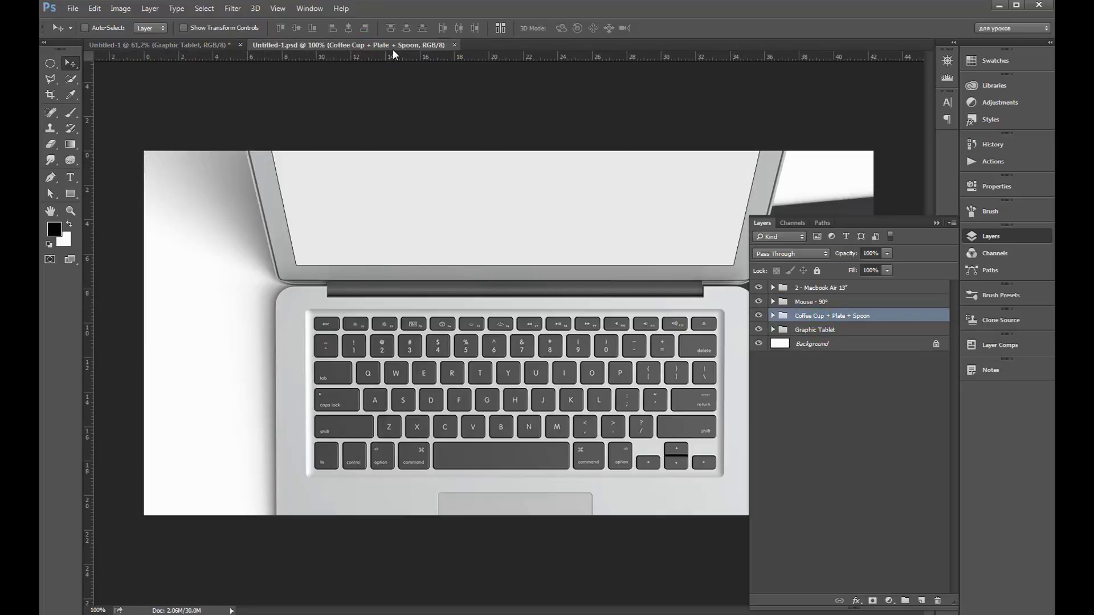
pyautogui.moveTo(393, 50); pyautogui.dragTo(418, 90)
pyautogui.moveTo(832, 316); pyautogui.dragTo(400, 240)
pyautogui.hotkey('ctrl', 'w')
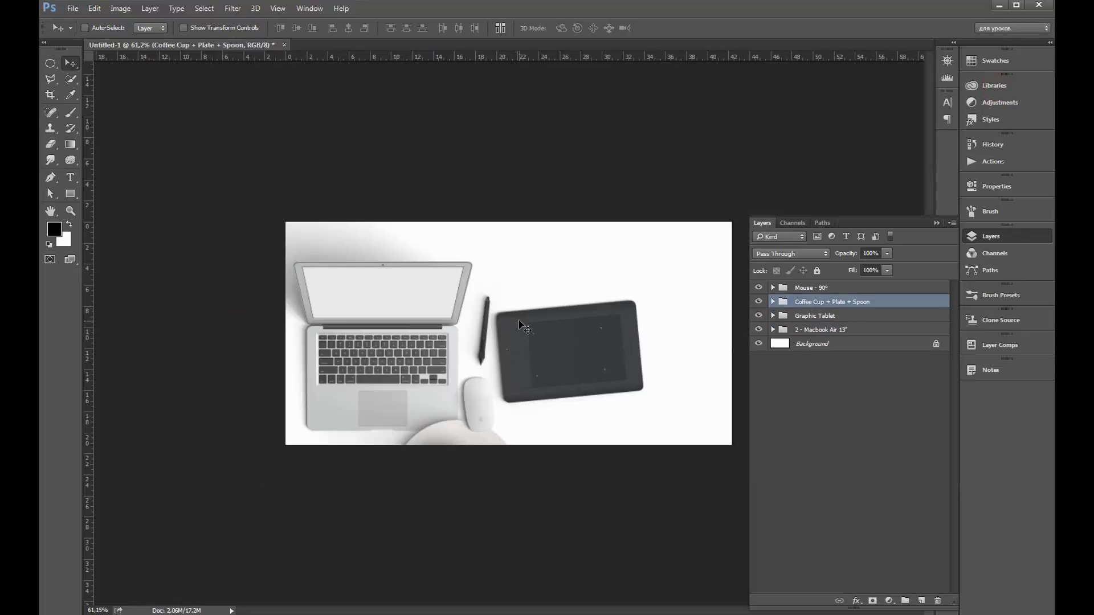
# Shrink the coffee cup and place it near the tablet
pyautogui.hotkey('ctrl', 't')
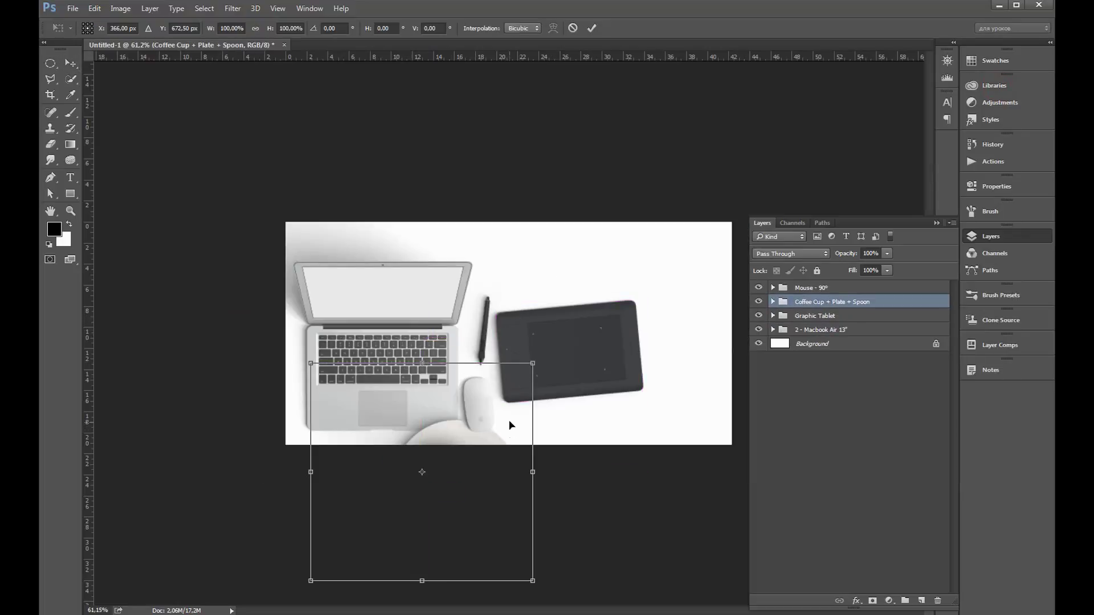
pyautogui.moveTo(535, 358)
pyautogui.mouseDown()
pyautogui.moveTo(501, 371)
pyautogui.moveTo(478, 421)
pyautogui.moveTo(648, 362)
pyautogui.moveTo(625, 387)
pyautogui.moveTo(594, 369)
pyautogui.moveTo(669, 399)
pyautogui.moveTo(651, 400)
pyautogui.mouseUp()
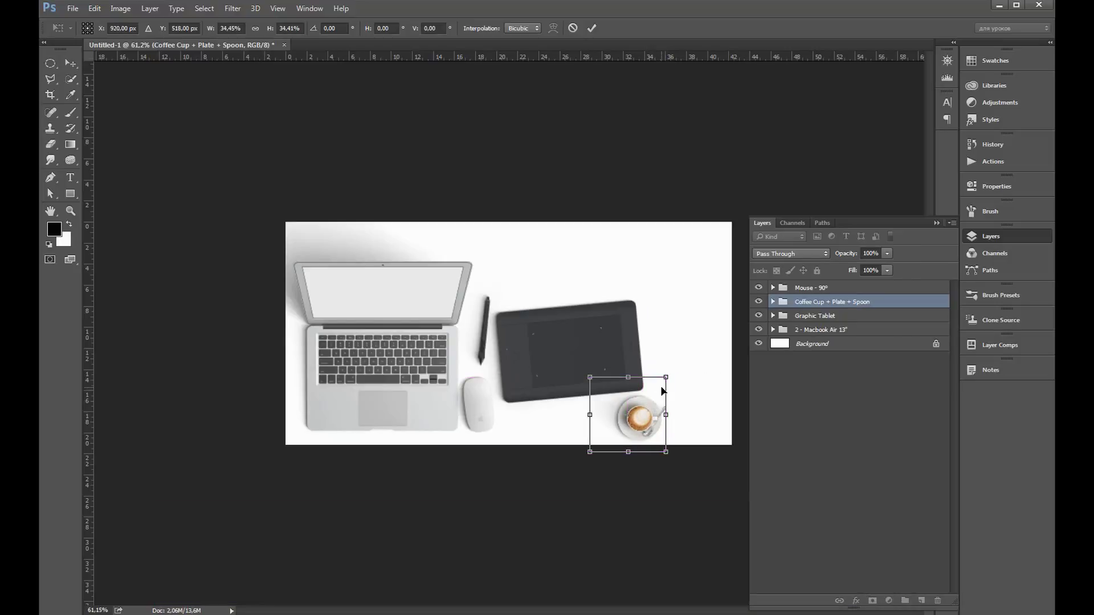
pyautogui.press('Return')
pyautogui.scroll(-1, 648, 361)
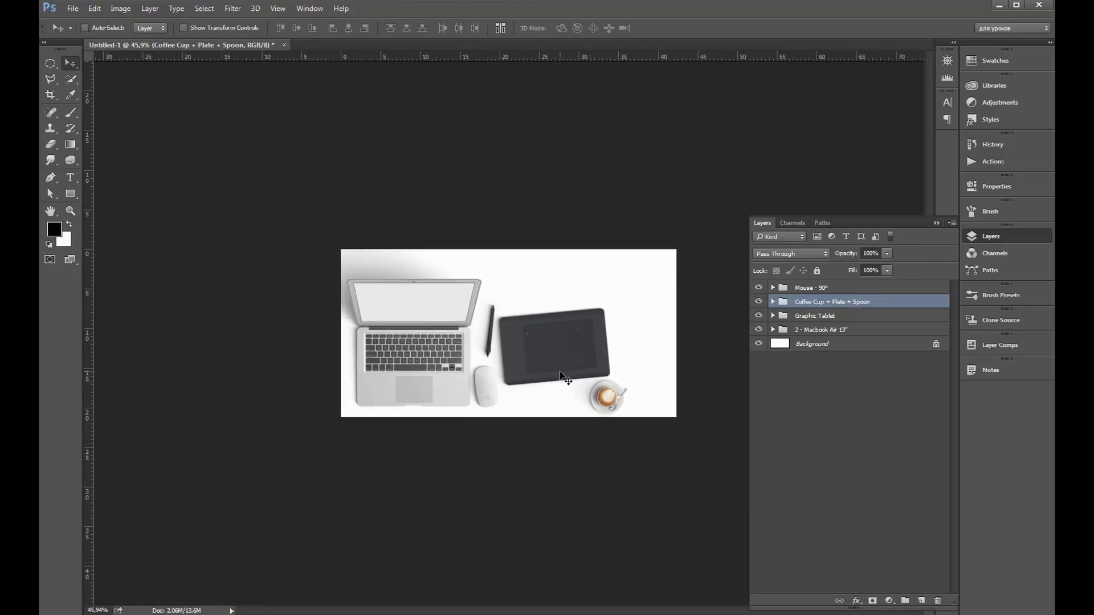
pyautogui.scroll(2, 565, 375)
pyautogui.scroll(-1, 665, 293)
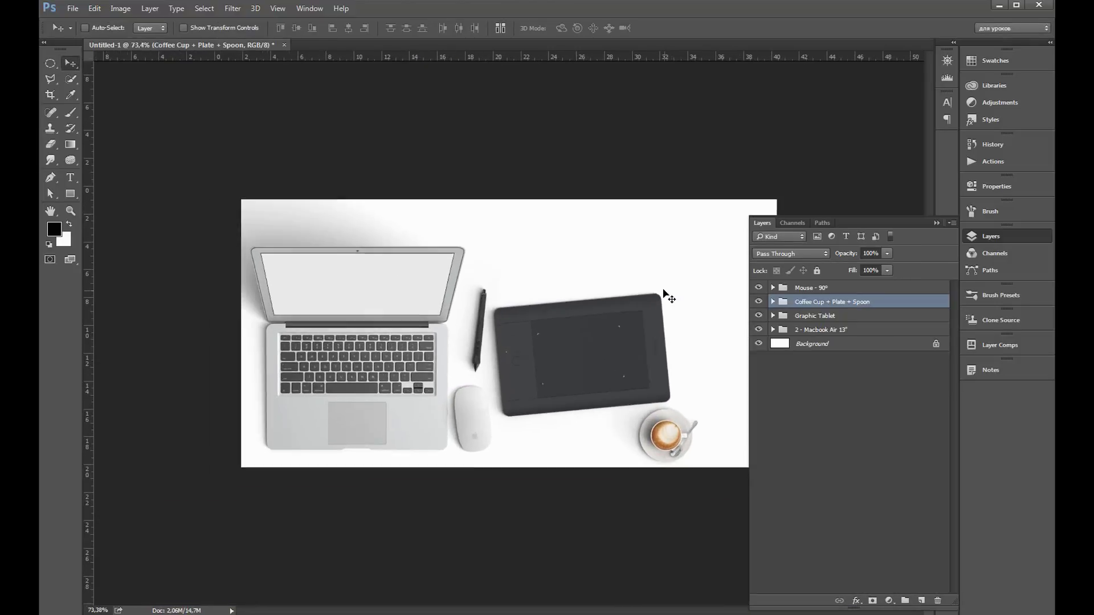
pyautogui.scroll(-1, 662, 289)
# Rearrange the desk: laptop right, mouse left, coffee cup lower left, tablet lower right
pyautogui.click(823, 331)
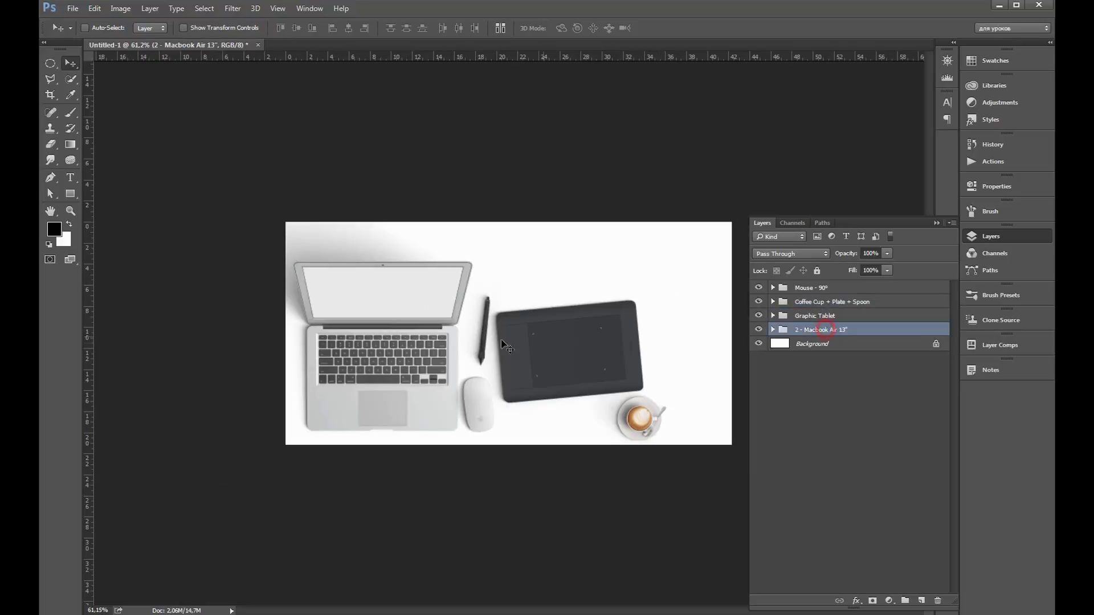
pyautogui.moveTo(420, 359); pyautogui.dragTo(473, 357)
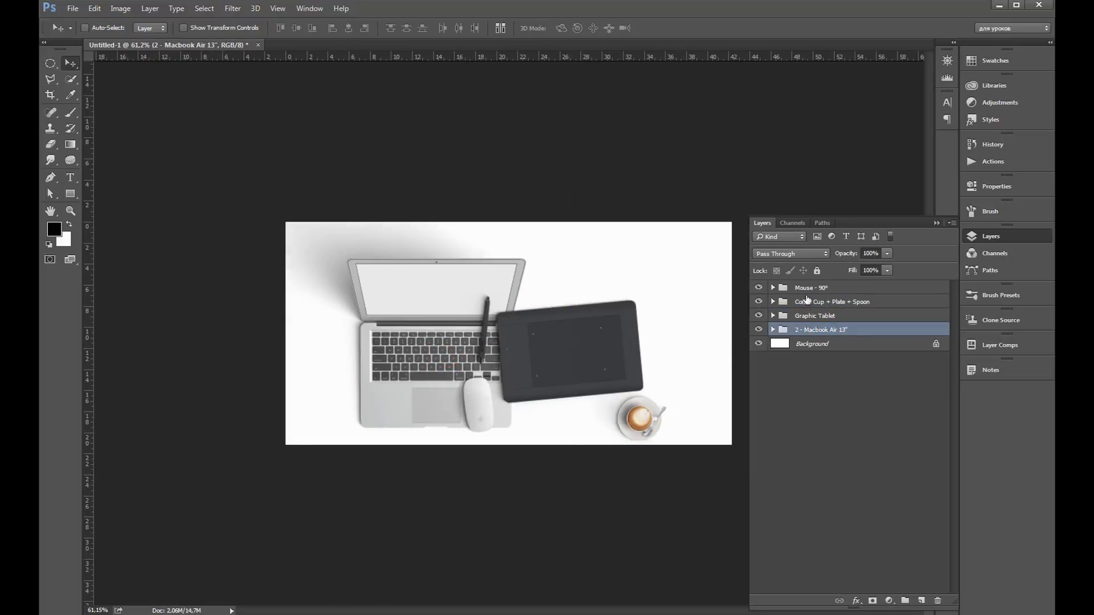
pyautogui.click(807, 288)
pyautogui.moveTo(481, 406); pyautogui.dragTo(327, 320)
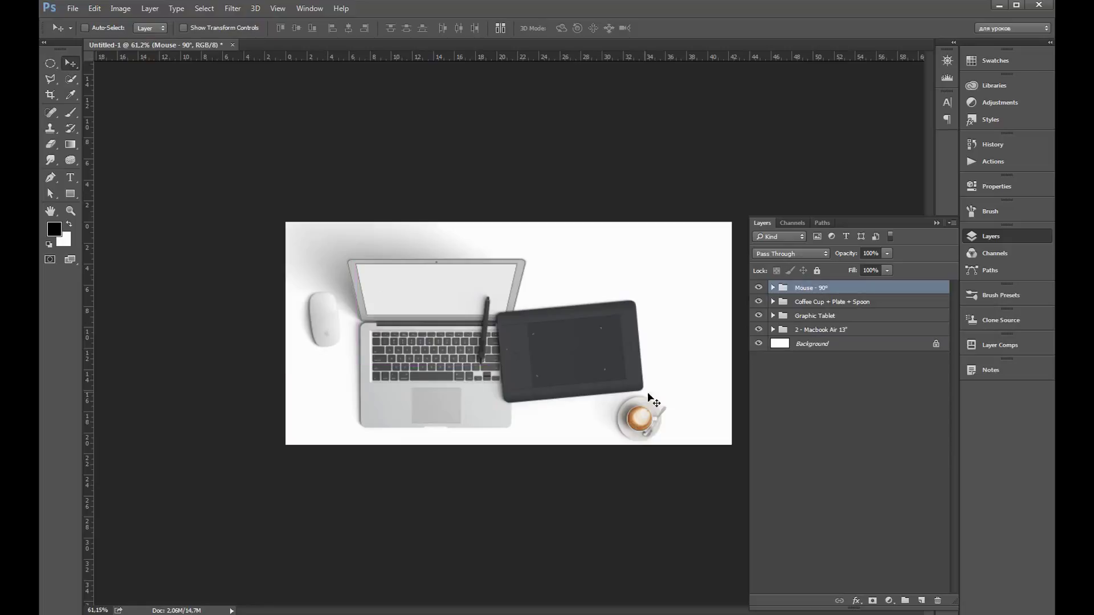
pyautogui.click(804, 302)
pyautogui.moveTo(655, 415); pyautogui.dragTo(337, 401)
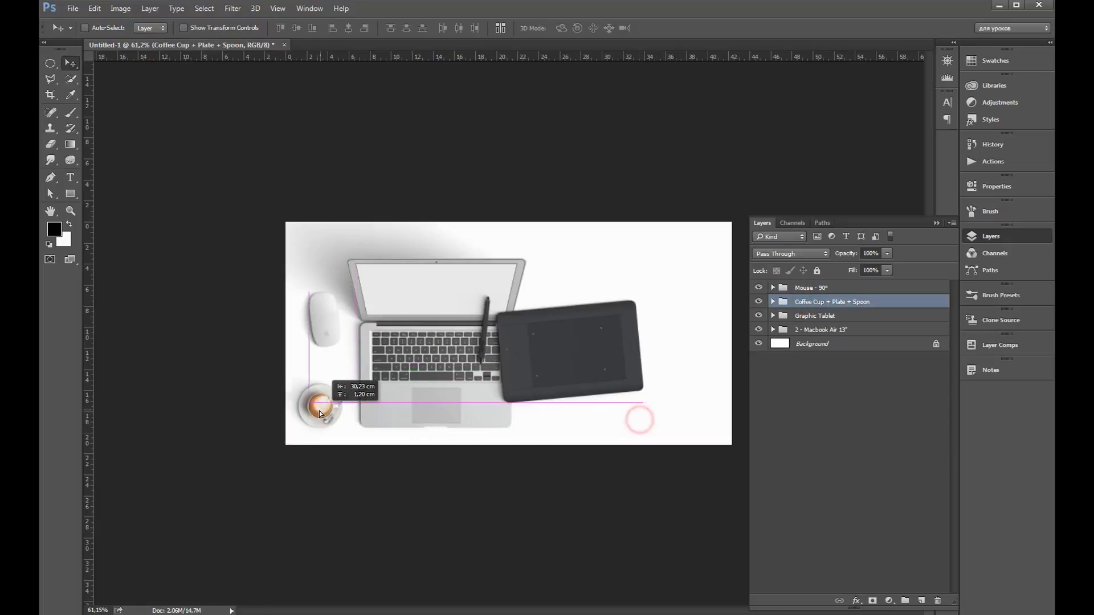
pyautogui.click(814, 316)
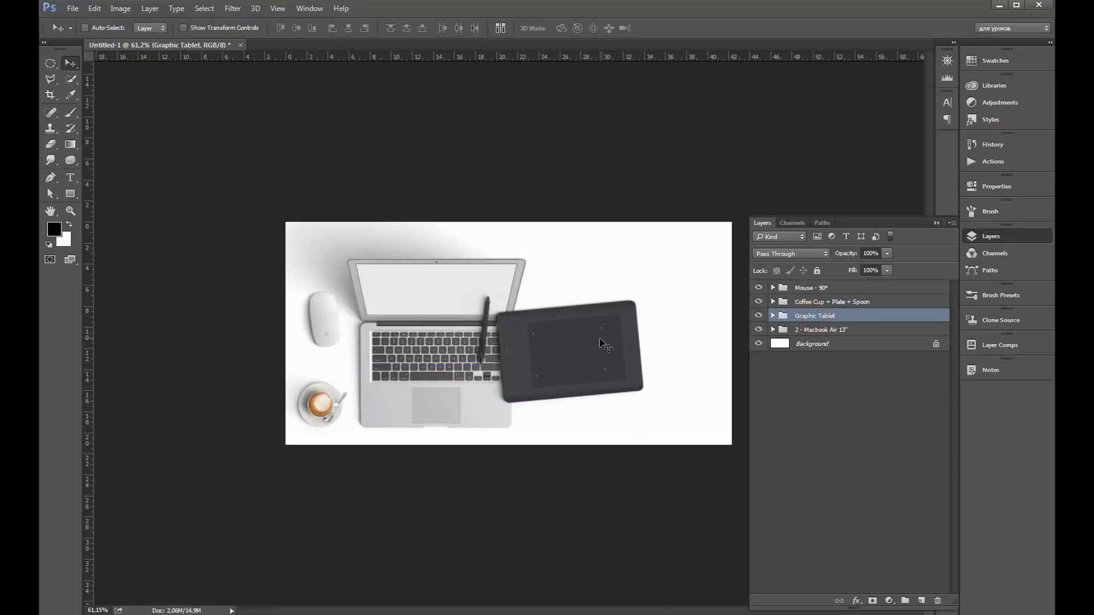
pyautogui.moveTo(599, 347); pyautogui.dragTo(641, 376)
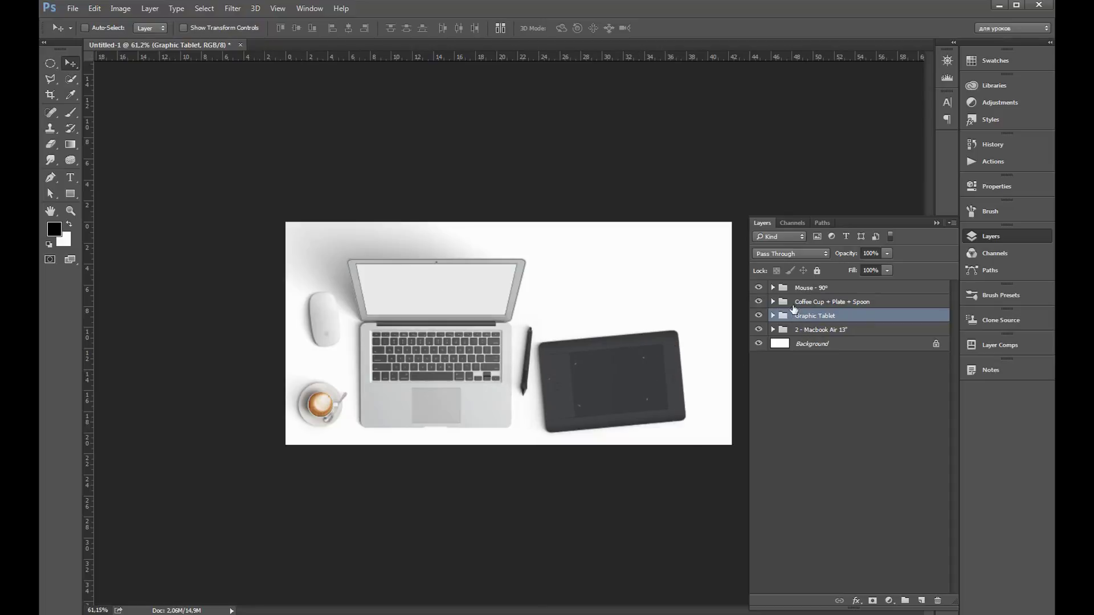
# Nudge the laptop and tablet a few pixels left and add an empty layer on top
pyautogui.click(810, 330)
pyautogui.press('Left')
pyautogui.press('Left')
pyautogui.press('Left')
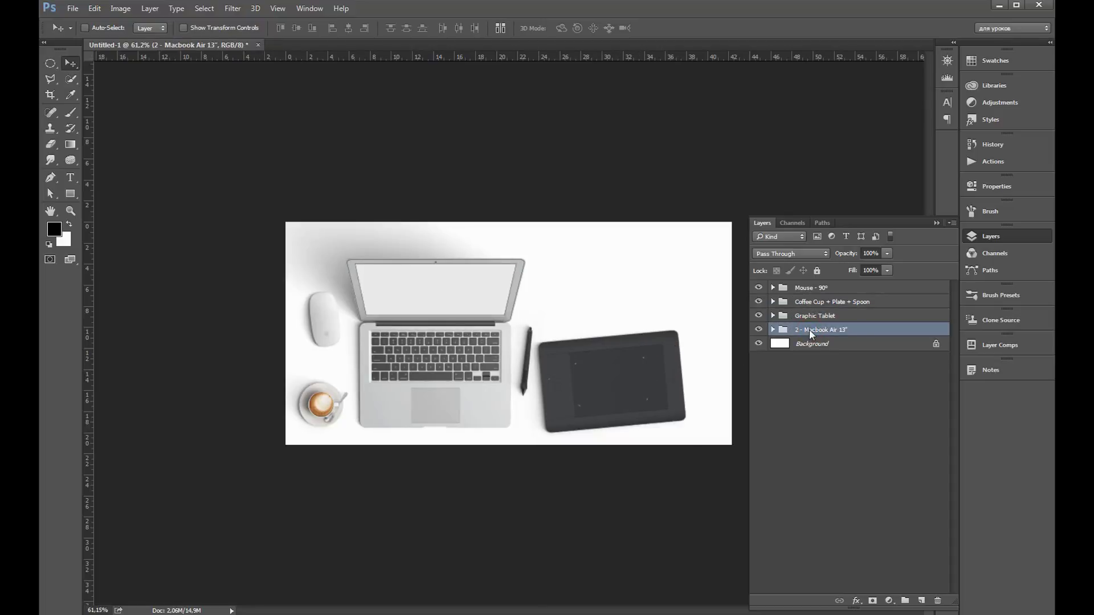
pyautogui.press('Left')
pyautogui.press('Left')
pyautogui.press('Left')
pyautogui.press('Left')
pyautogui.press('Left')
pyautogui.press('Left')
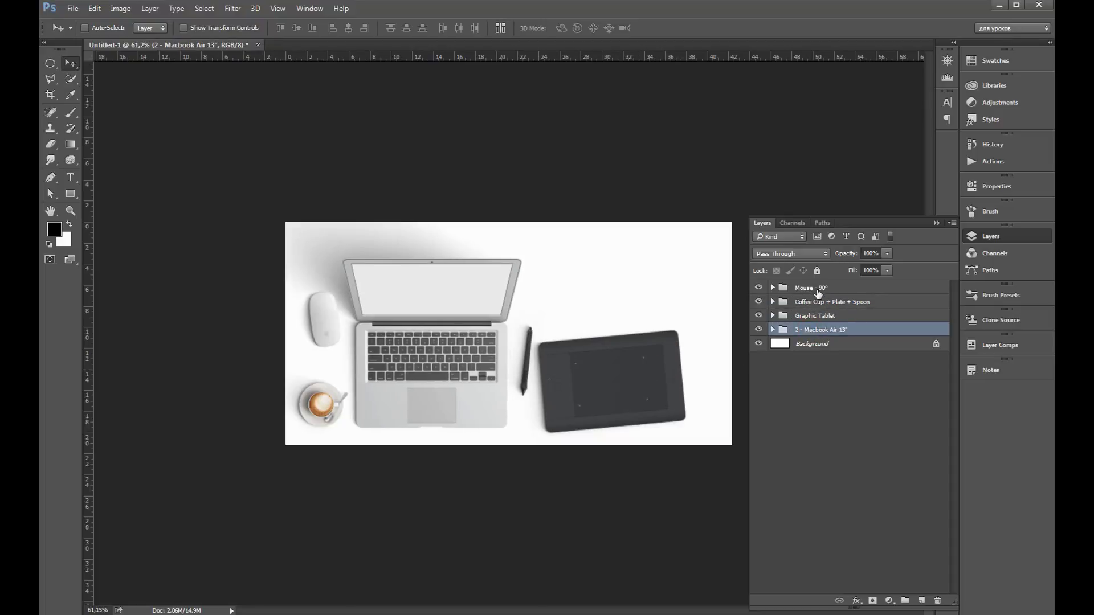
pyautogui.click(821, 318)
pyautogui.press('Left')
pyautogui.press('Left')
pyautogui.press('Left')
pyautogui.press('Left')
pyautogui.press('Left')
pyautogui.press('Left')
pyautogui.press('Left')
pyautogui.press('Left')
pyautogui.press('Left')
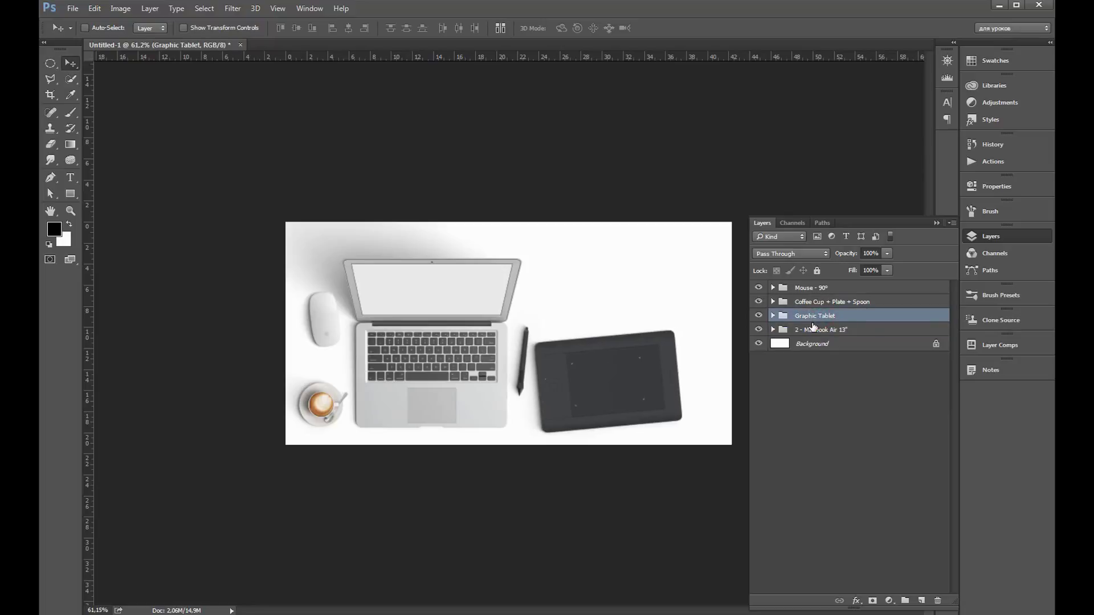
pyautogui.press('Left')
pyautogui.press('Left')
pyautogui.press('Left')
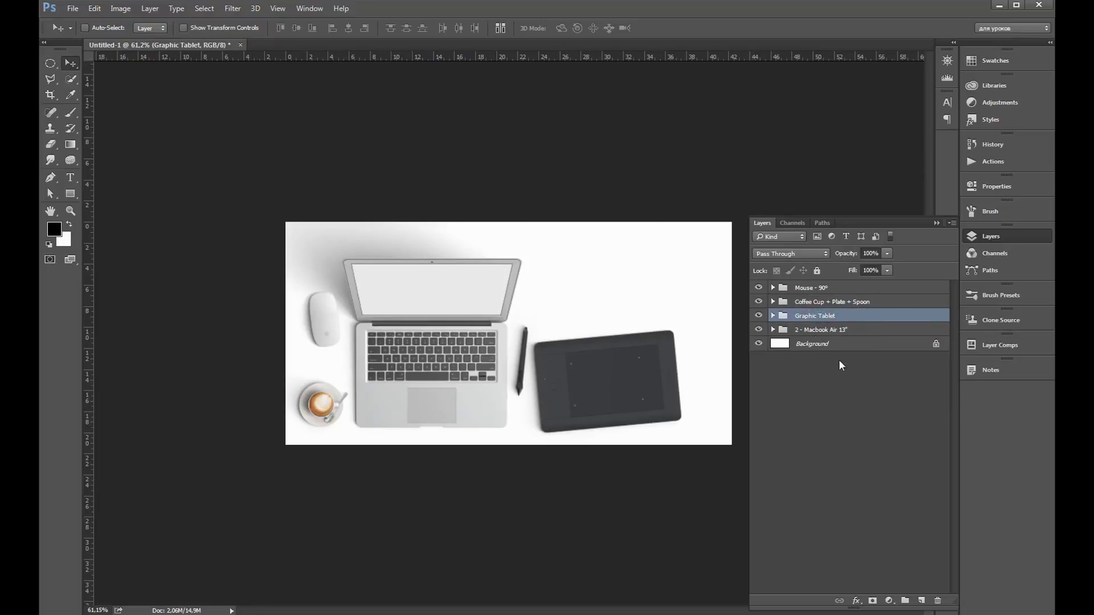
pyautogui.click(847, 289)
pyautogui.click(922, 601)
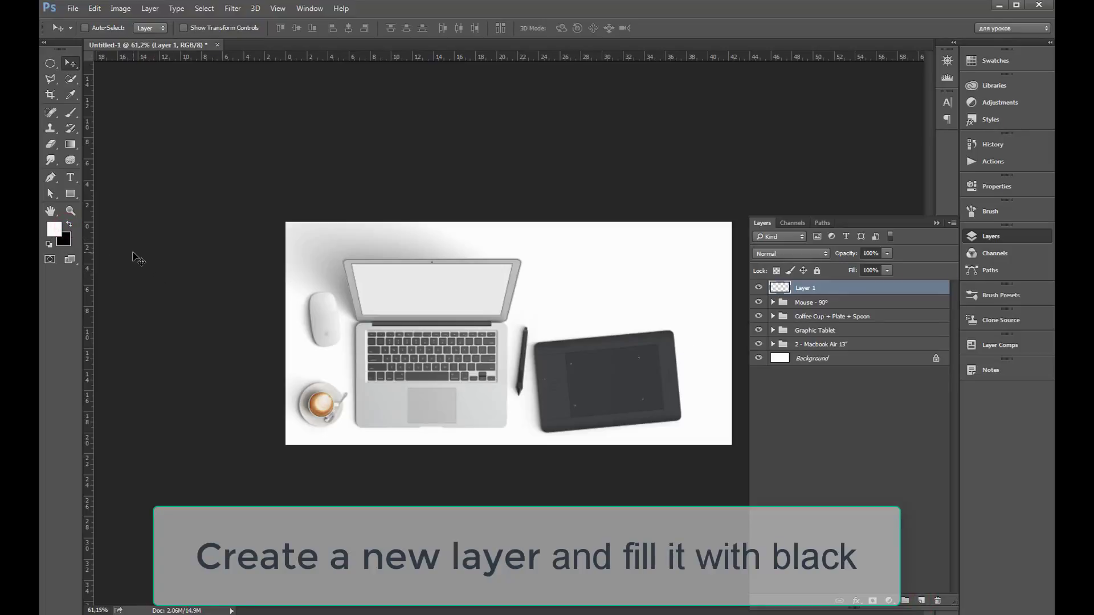
# Fill Layer 1 with black at 60% opacity and add an empty Layer 2 above it
pyautogui.click(68, 227)
pyautogui.click(70, 144)
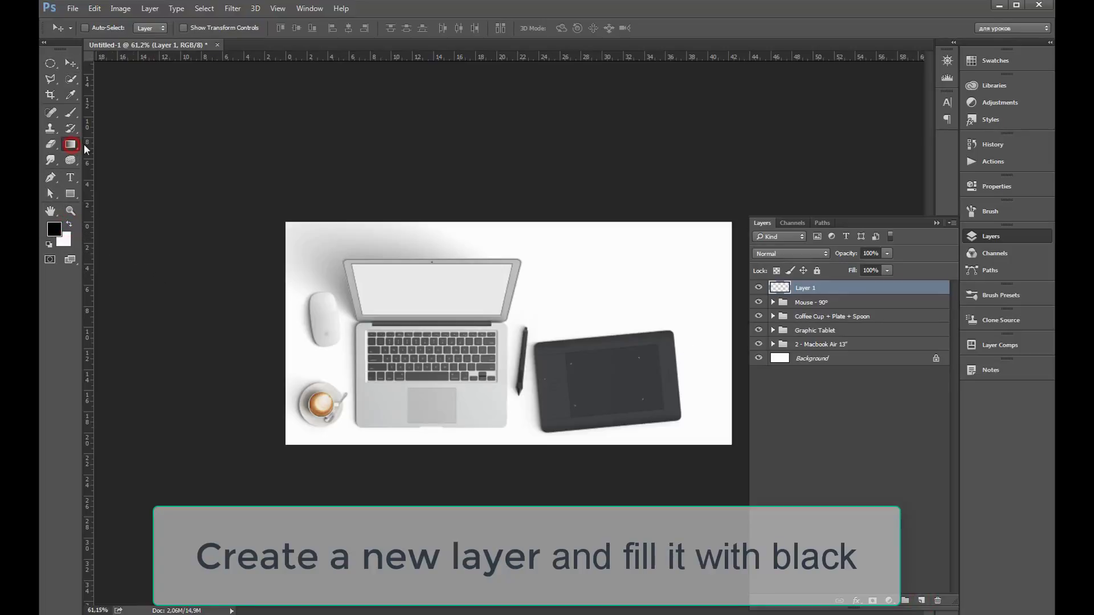
pyautogui.click(104, 156)
pyautogui.click(462, 296)
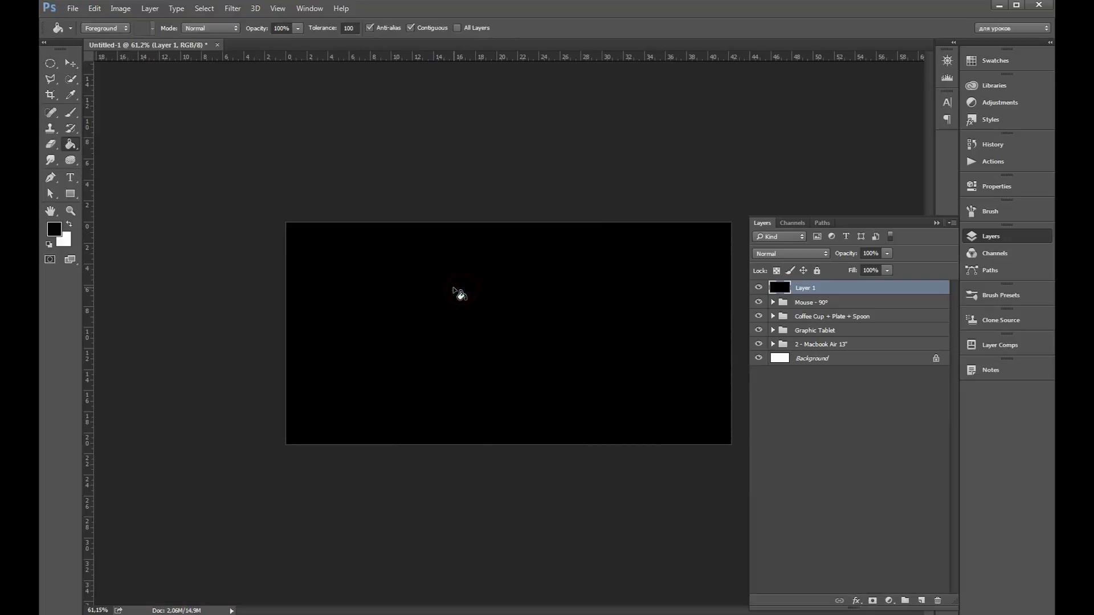
pyautogui.click(70, 63)
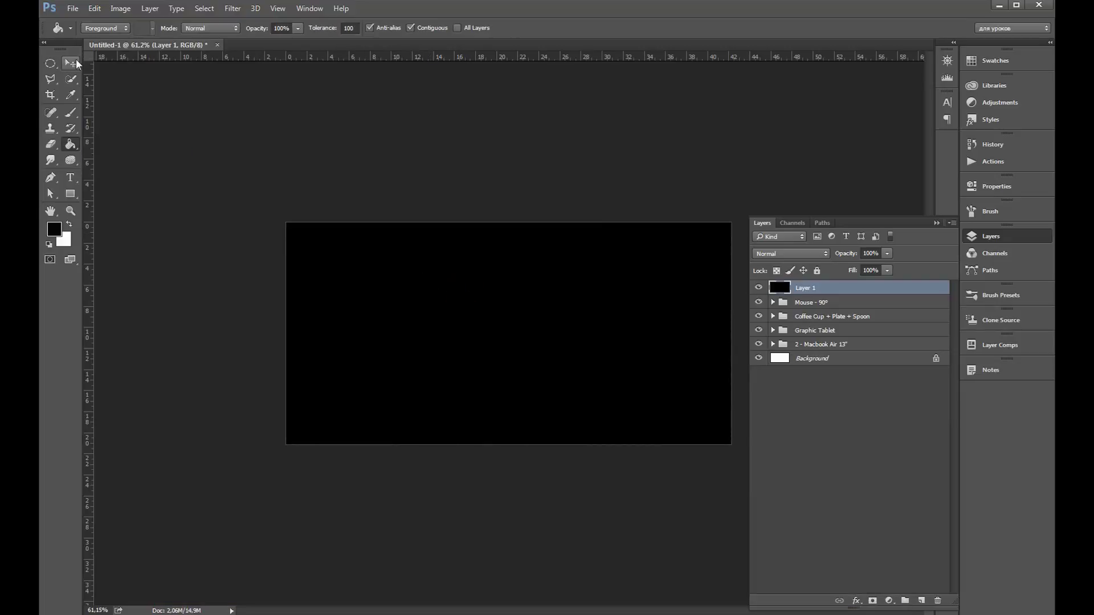
pyautogui.click(887, 254)
pyautogui.moveTo(853, 271); pyautogui.dragTo(864, 272)
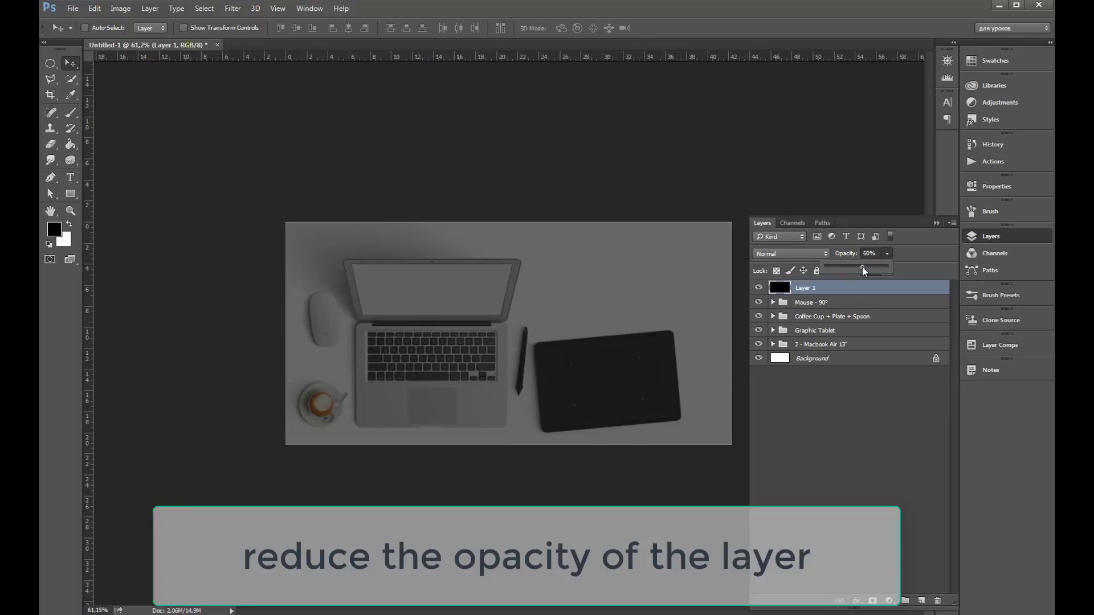
pyautogui.click(860, 290)
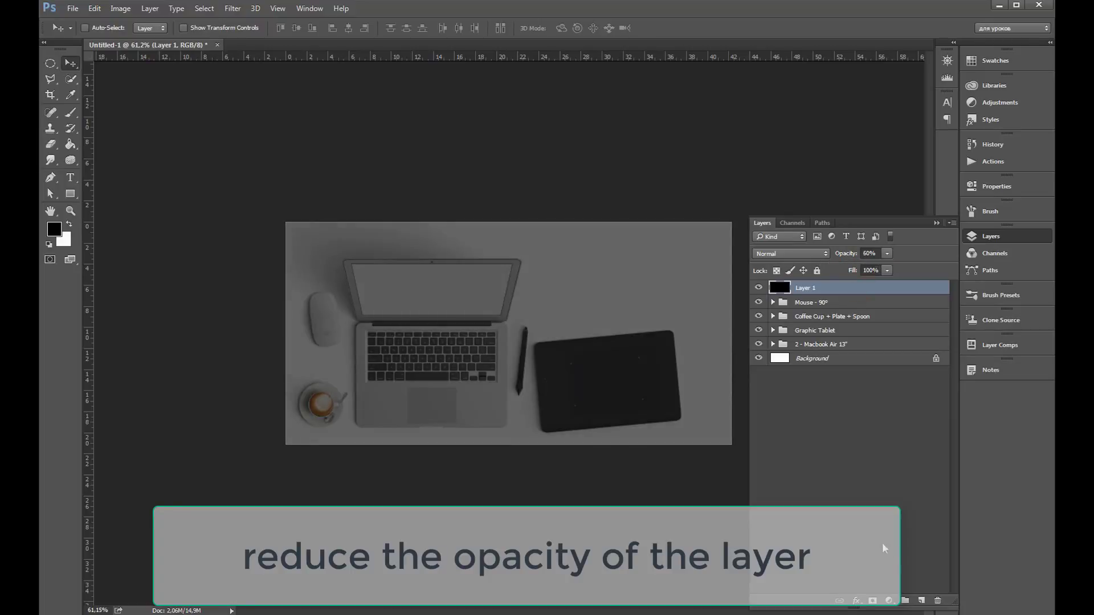
pyautogui.click(922, 601)
# Paste the white 'PHOTOSHOP FOR BEGINNERS' title text at the banner's upper left
pyautogui.click(71, 178)
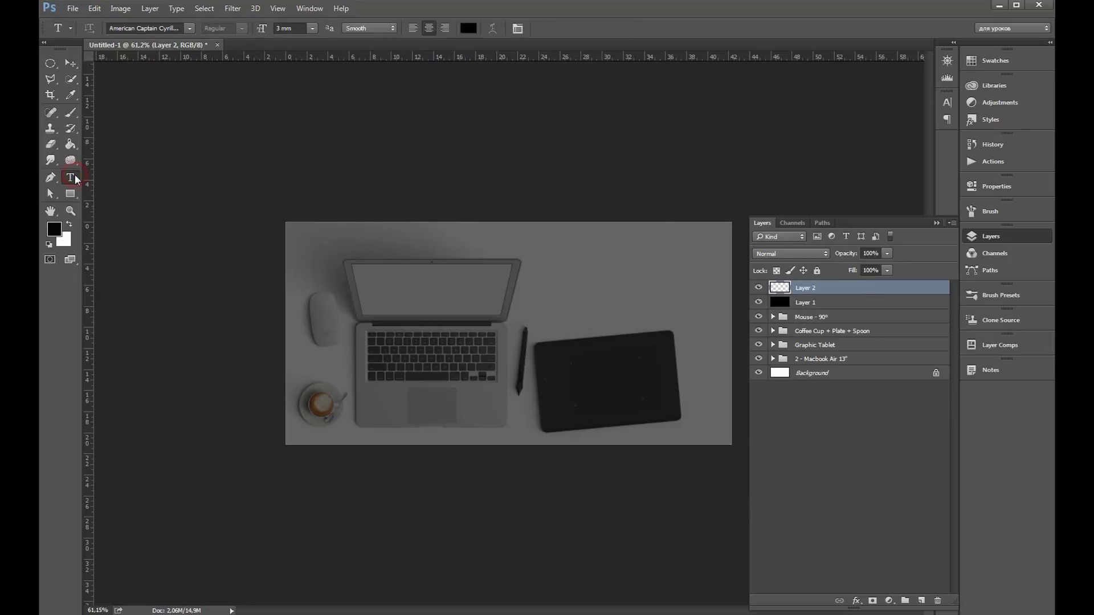
pyautogui.click(69, 226)
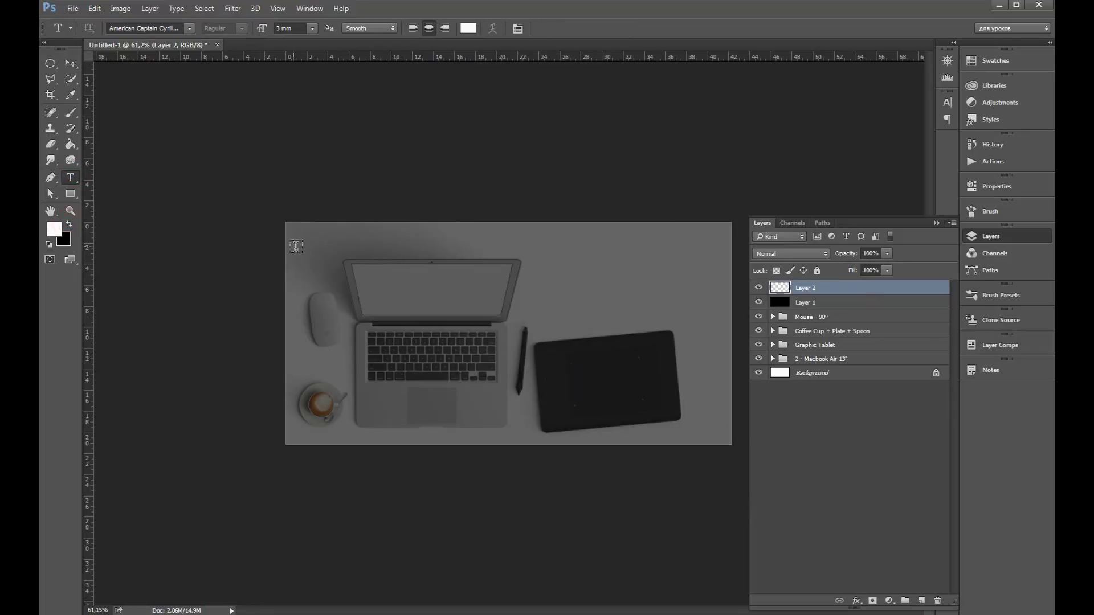
pyautogui.click(321, 259)
pyautogui.hotkey('ctrl', 'v')
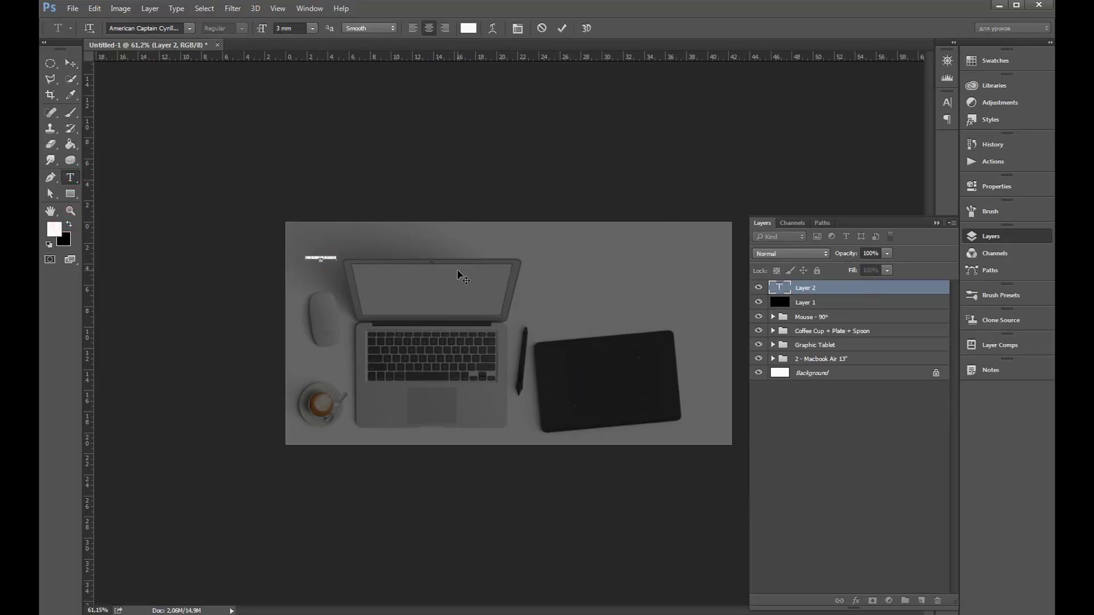
pyautogui.hotkey('ctrl', 'a')
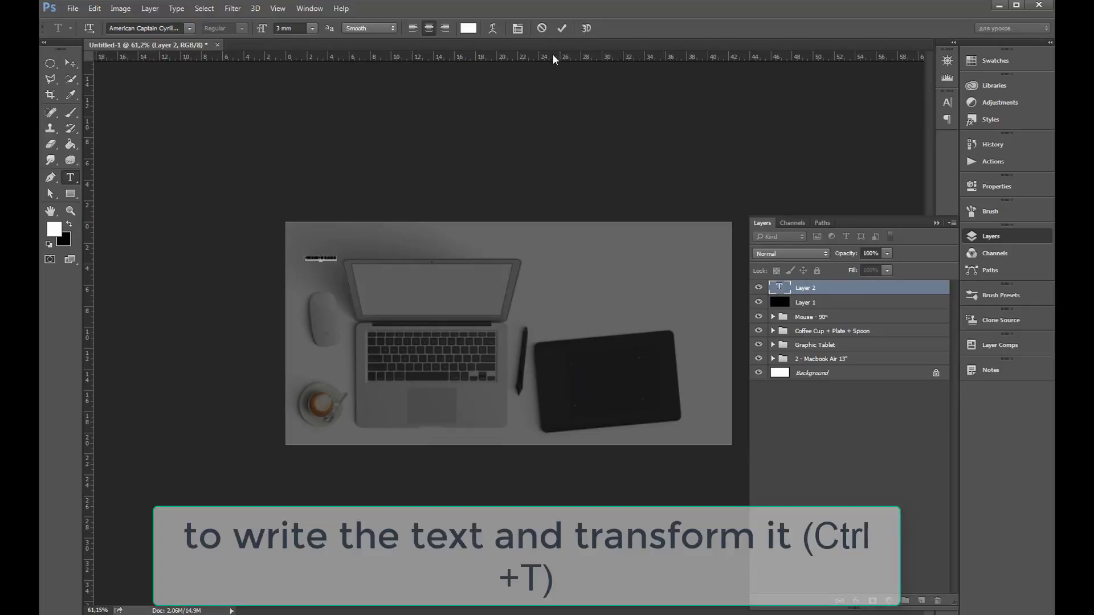
pyautogui.click(562, 28)
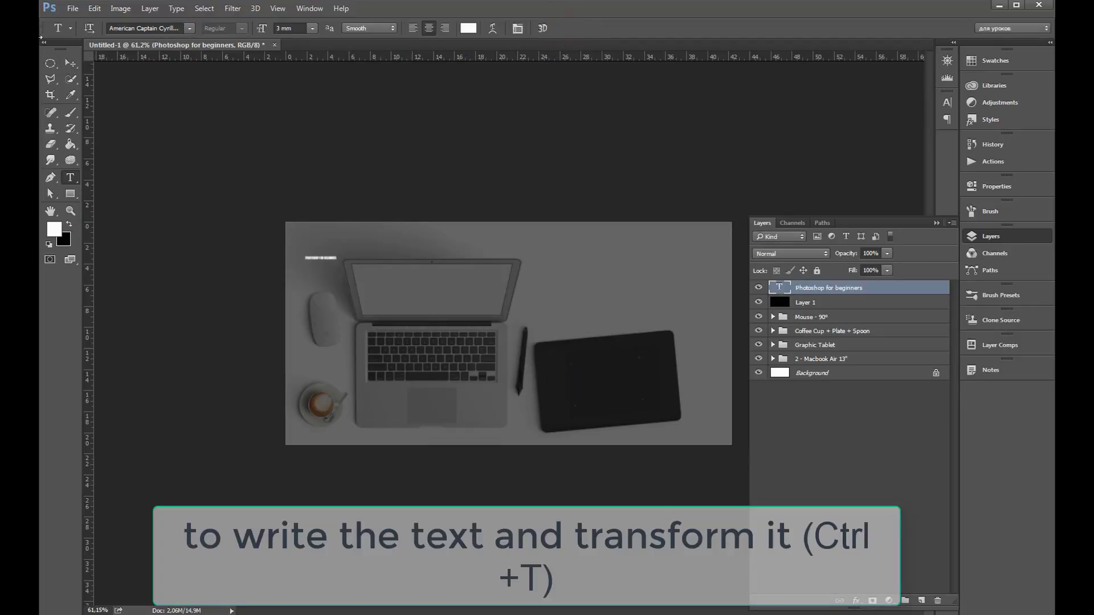
pyautogui.click(70, 62)
# Enlarge the title to about 140% and position it along the top-right edge
pyautogui.hotkey('ctrl', 't')
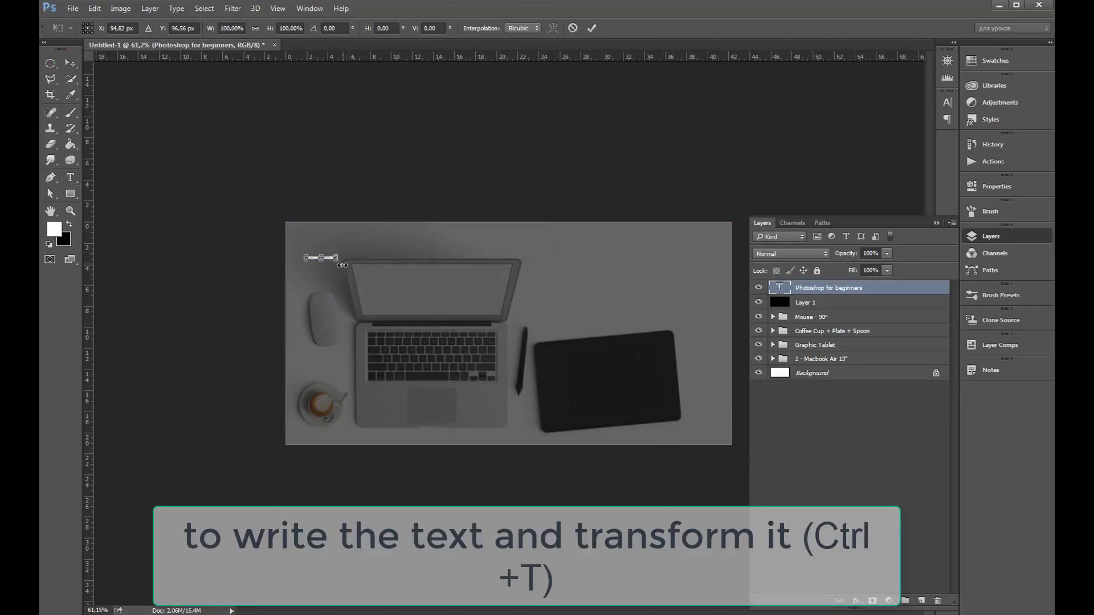
pyautogui.moveTo(338, 261)
pyautogui.mouseDown()
pyautogui.moveTo(416, 293)
pyautogui.moveTo(528, 308)
pyautogui.mouseUp()
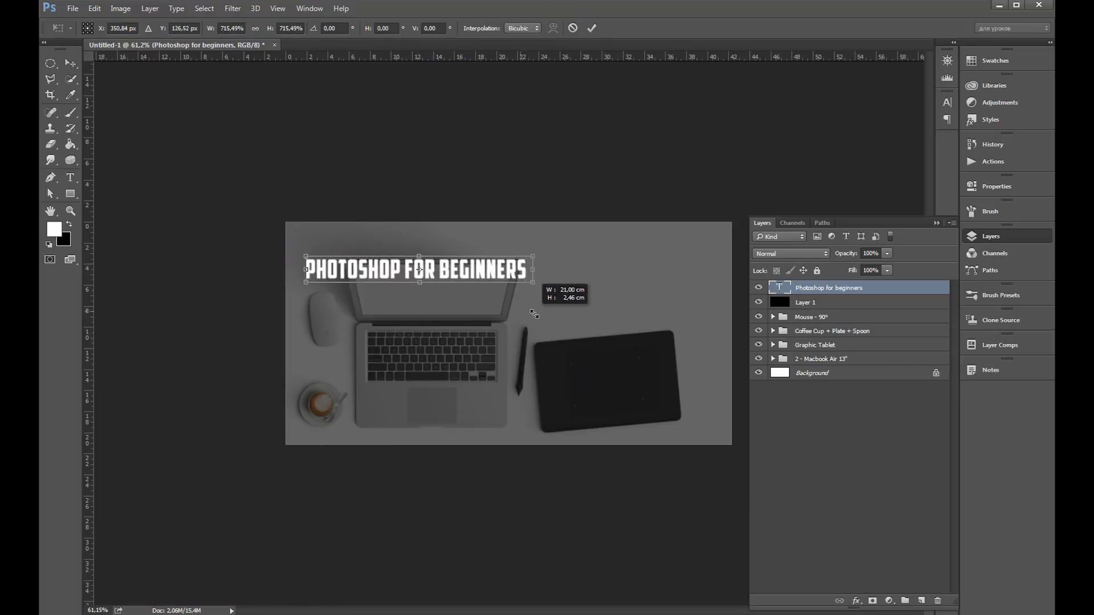
pyautogui.press('Return')
pyautogui.moveTo(487, 273); pyautogui.dragTo(485, 258)
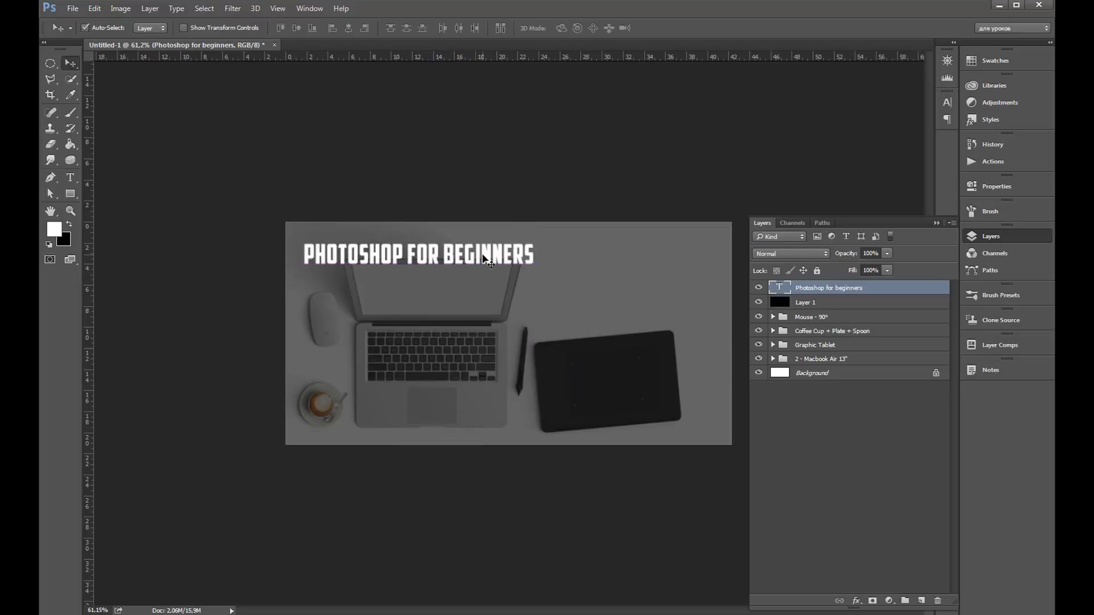
pyautogui.hotkey('ctrl', 't')
pyautogui.moveTo(549, 268)
pyautogui.mouseDown()
pyautogui.moveTo(553, 280)
pyautogui.moveTo(622, 292)
pyautogui.mouseUp()
pyautogui.moveTo(560, 266); pyautogui.dragTo(654, 258)
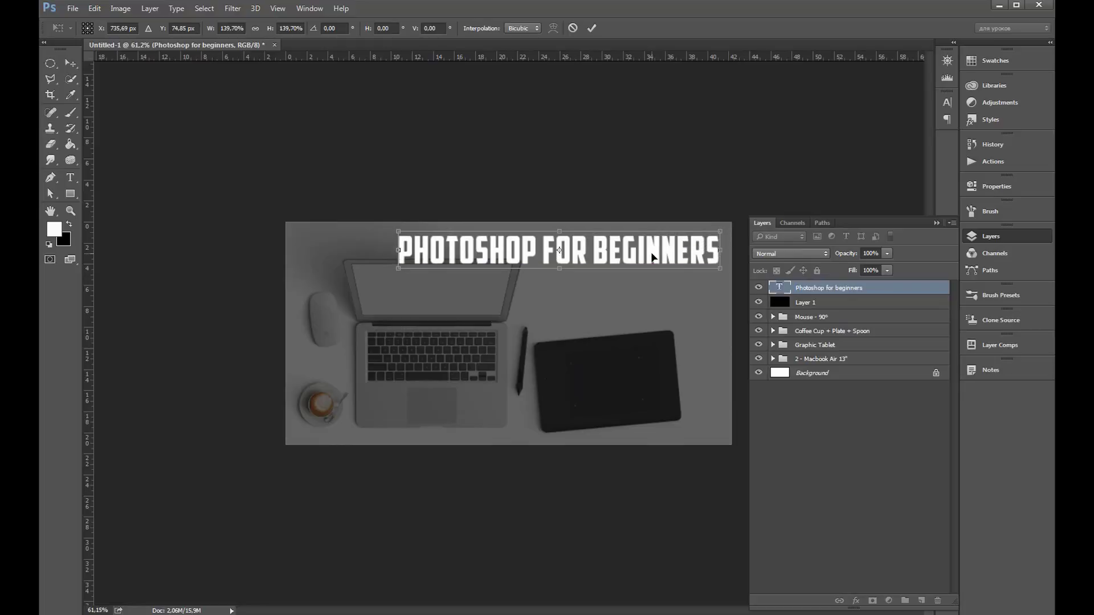
pyautogui.press('Return')
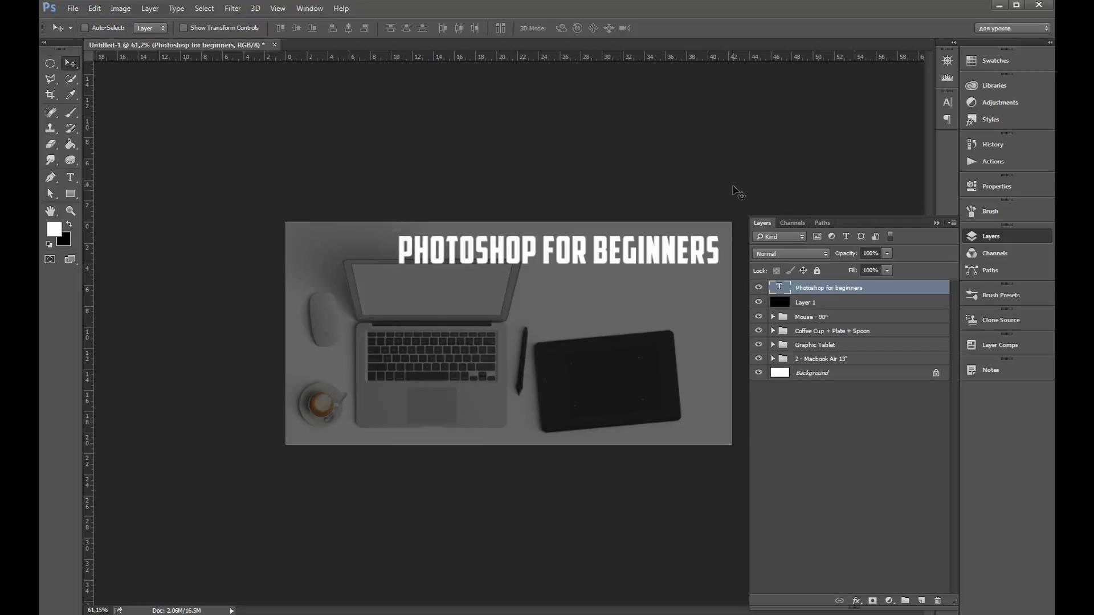
# Give the title layer a yellow Color Overlay and a Drop Shadow
pyautogui.doubleClick(906, 289)
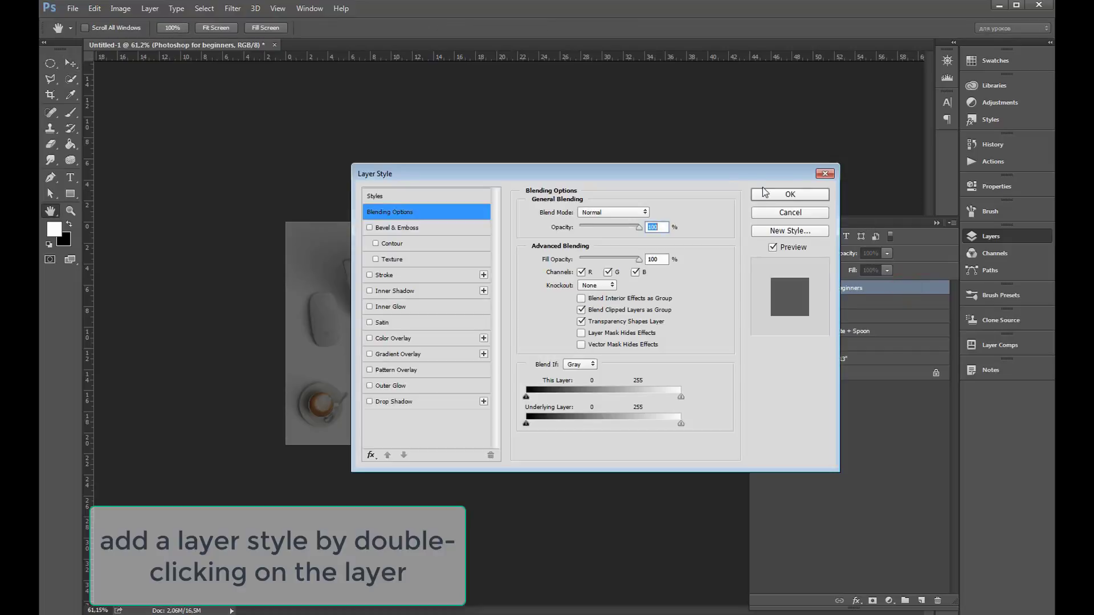
pyautogui.moveTo(716, 178)
pyautogui.mouseDown()
pyautogui.moveTo(846, 318)
pyautogui.moveTo(827, 339)
pyautogui.mouseUp()
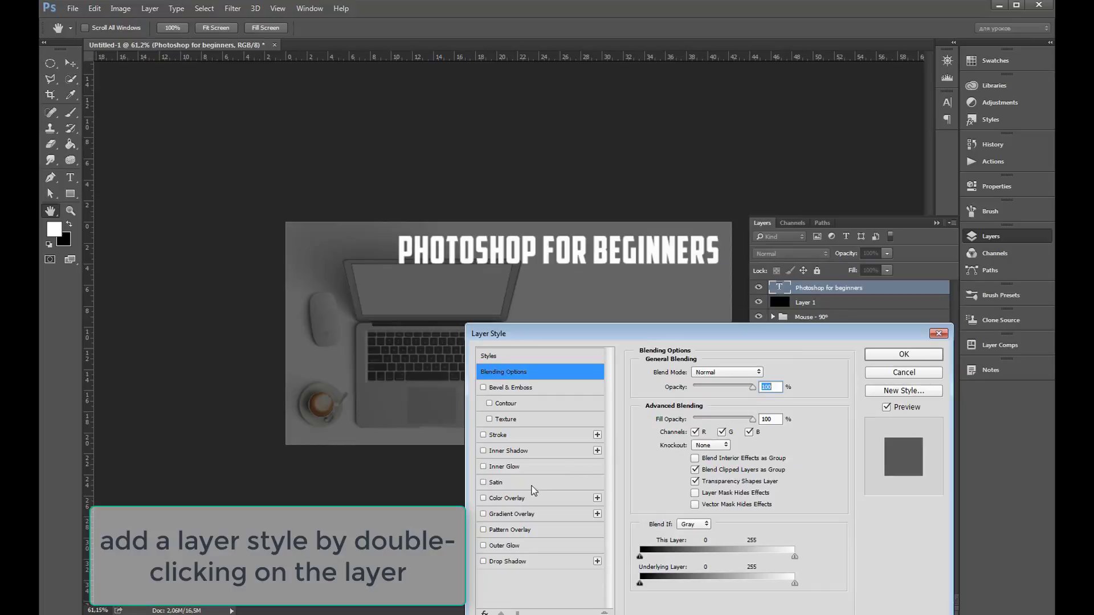
pyautogui.click(523, 498)
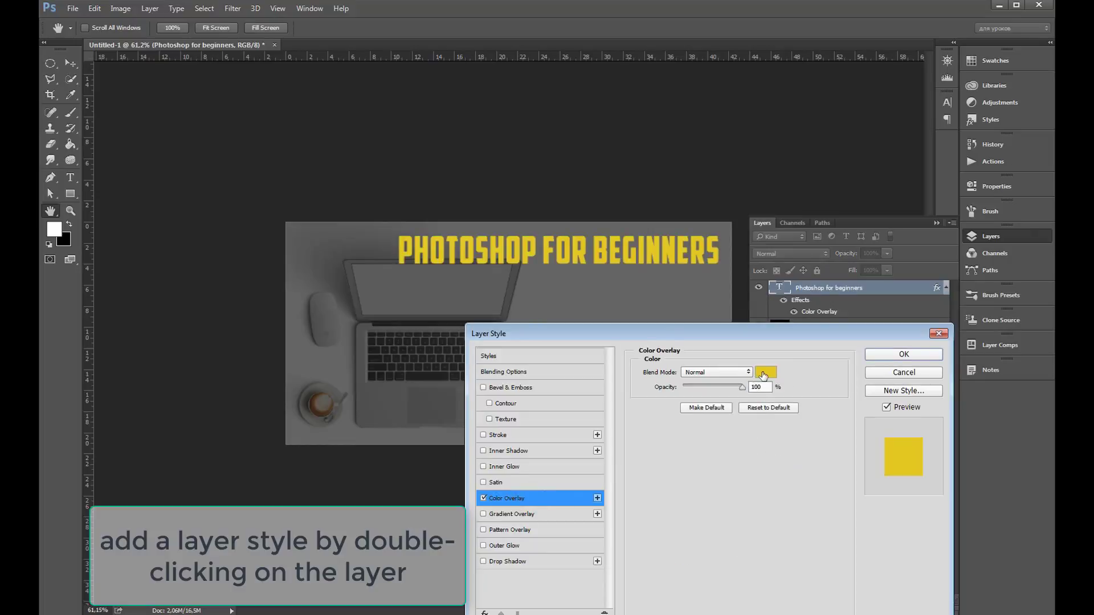
pyautogui.click(764, 373)
pyautogui.click(947, 193)
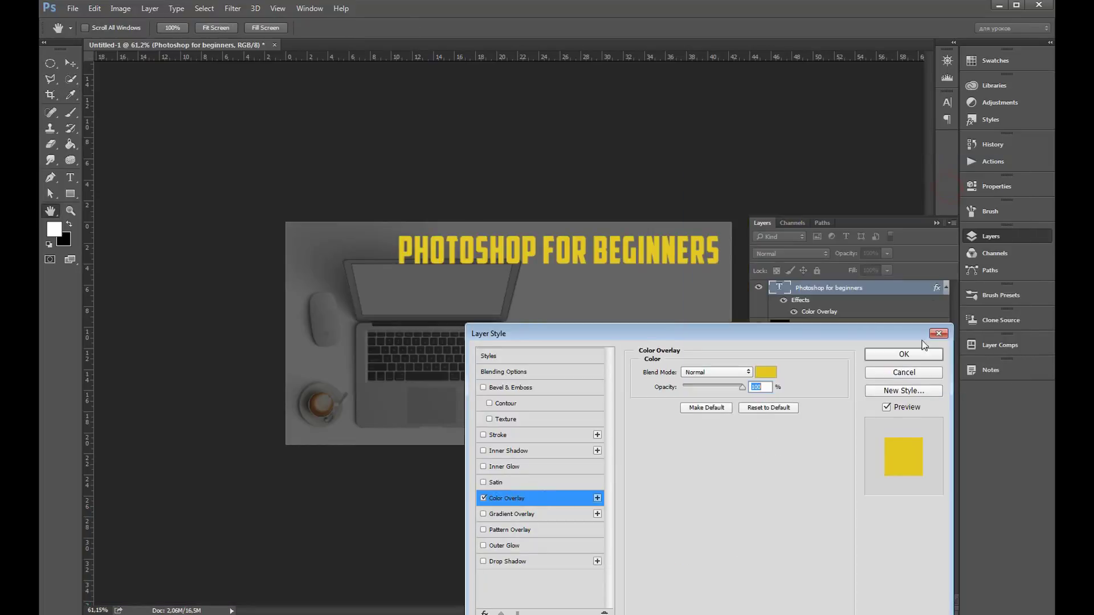
pyautogui.click(516, 562)
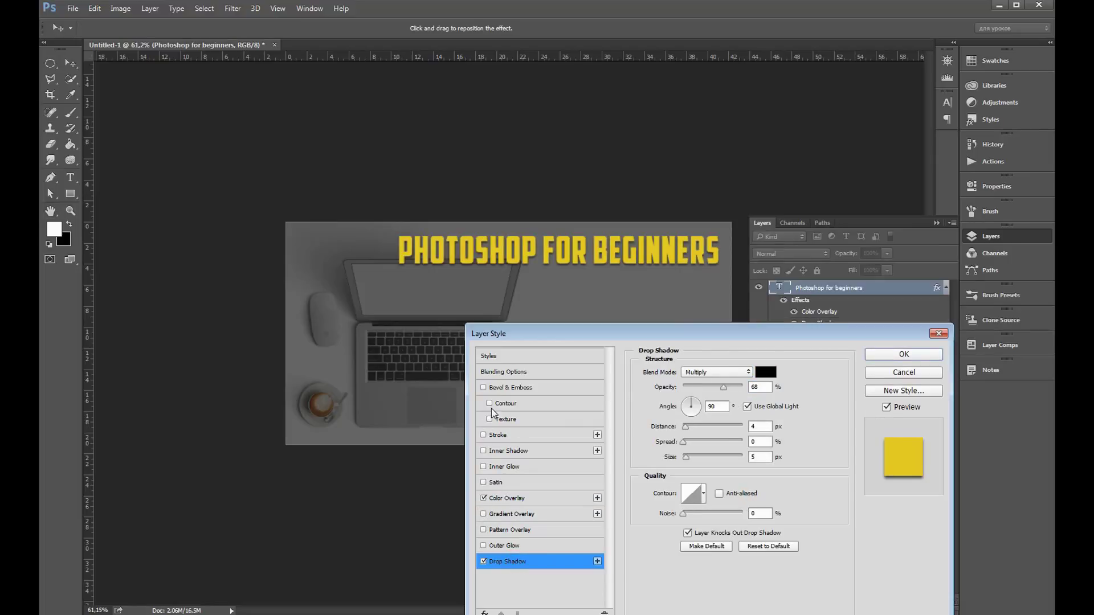
# Add a black 2 px Stroke to the title and apply the layer styles
pyautogui.click(500, 437)
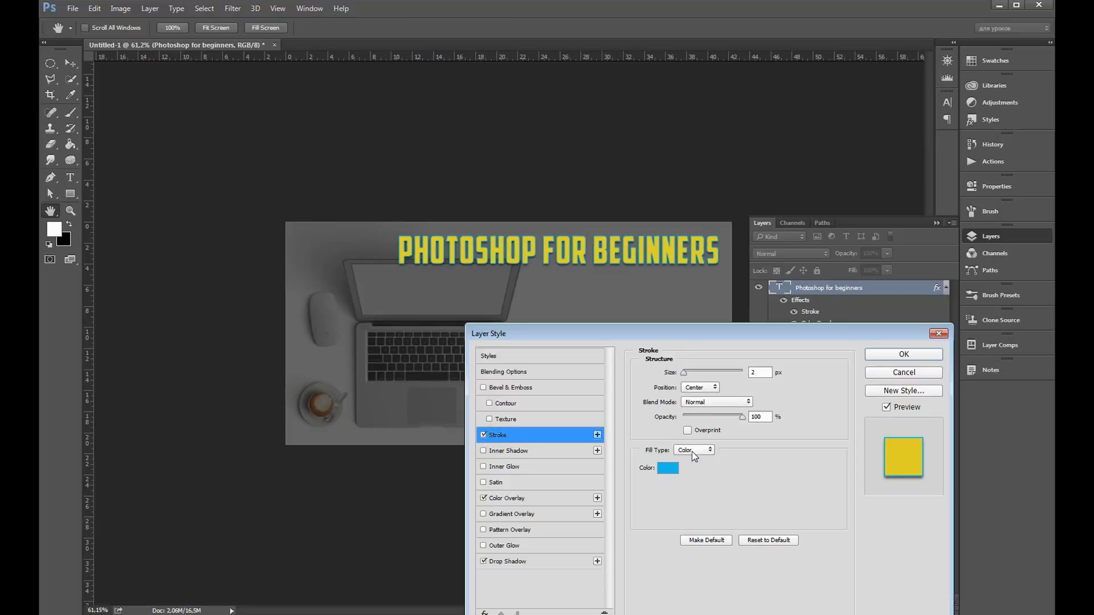
pyautogui.click(668, 468)
pyautogui.click(698, 348)
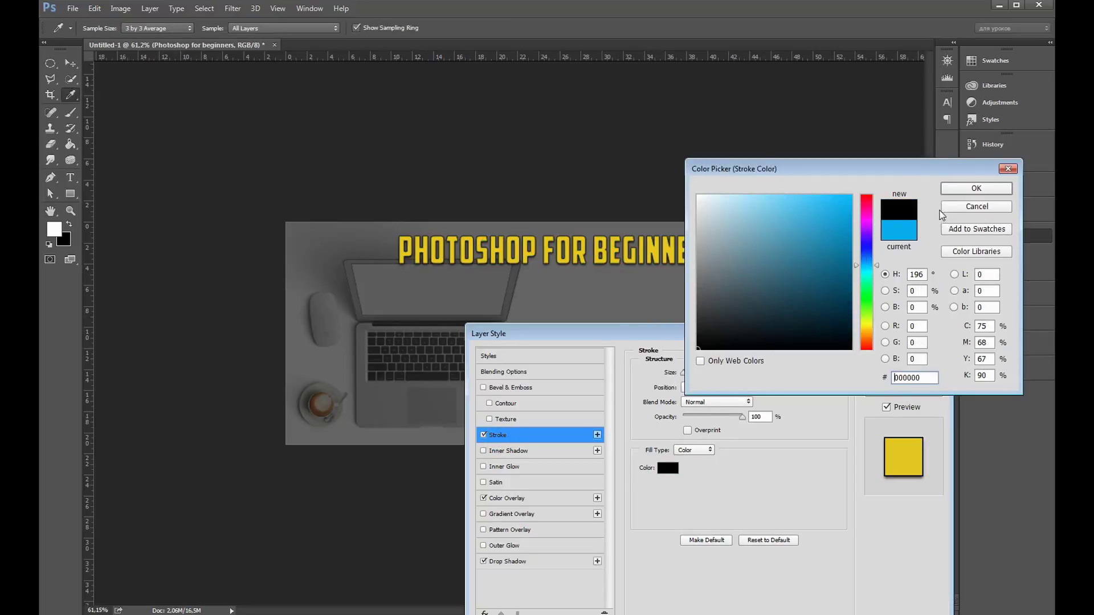
pyautogui.click(975, 188)
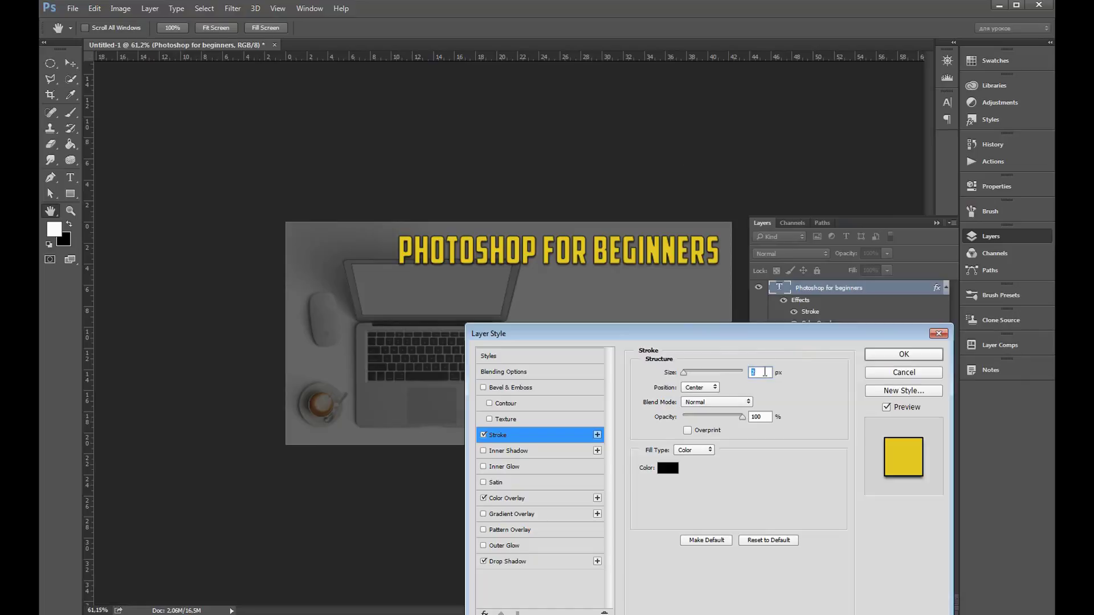
pyautogui.write('1')
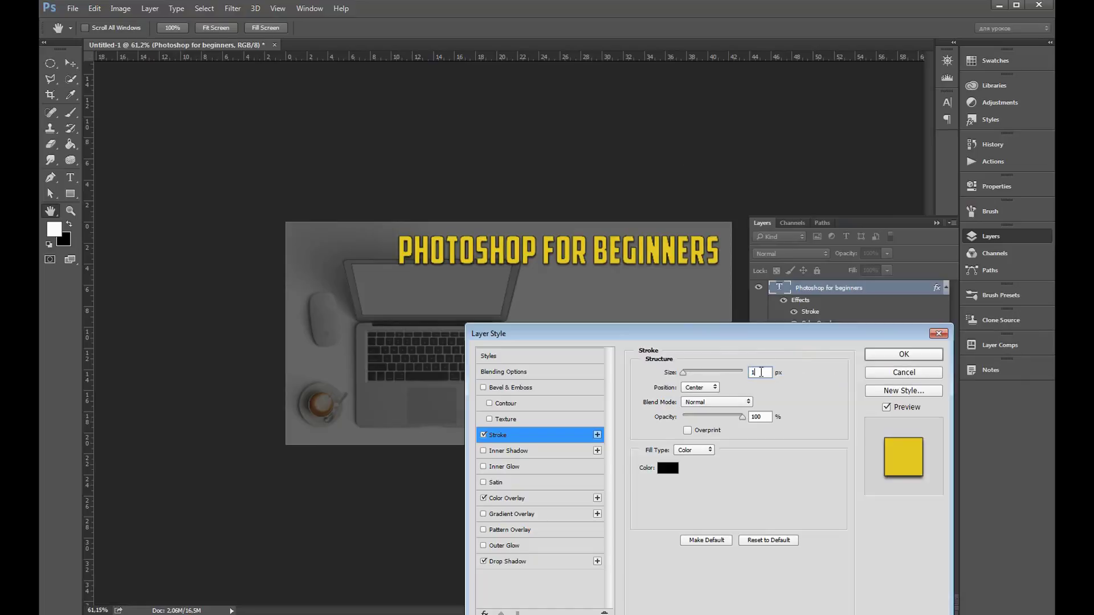
pyautogui.press('BackSpace')
pyautogui.write('2')
pyautogui.click(906, 353)
pyautogui.press('v')
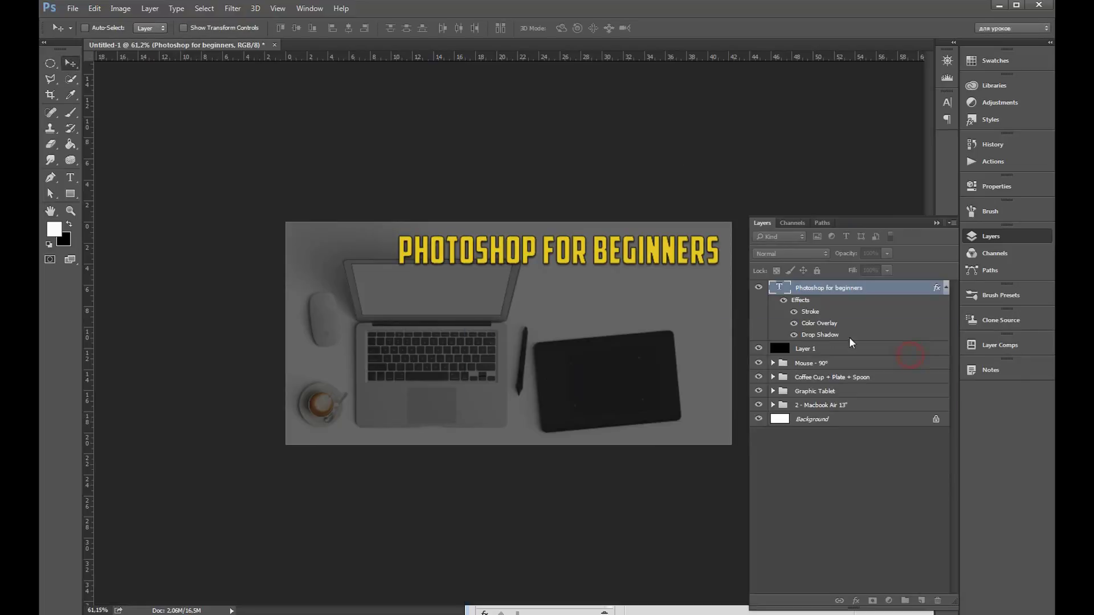
pyautogui.scroll(-2, 655, 274)
# Add a new layer with white text 'video tutorial' on the banner
pyautogui.scroll(-2, 656, 274)
pyautogui.scroll(3, 680, 288)
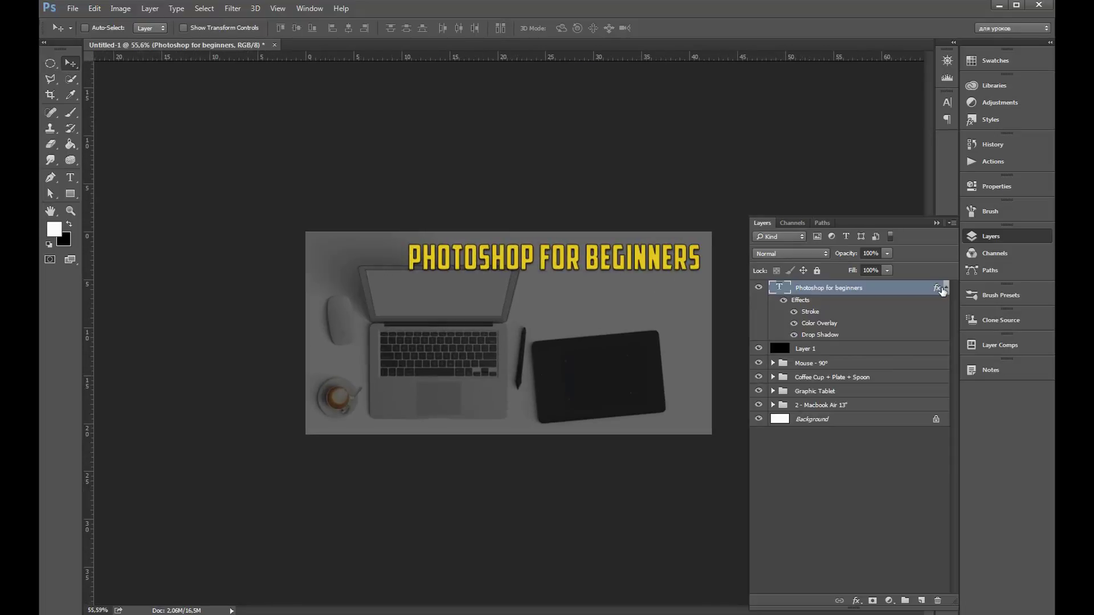
pyautogui.click(946, 289)
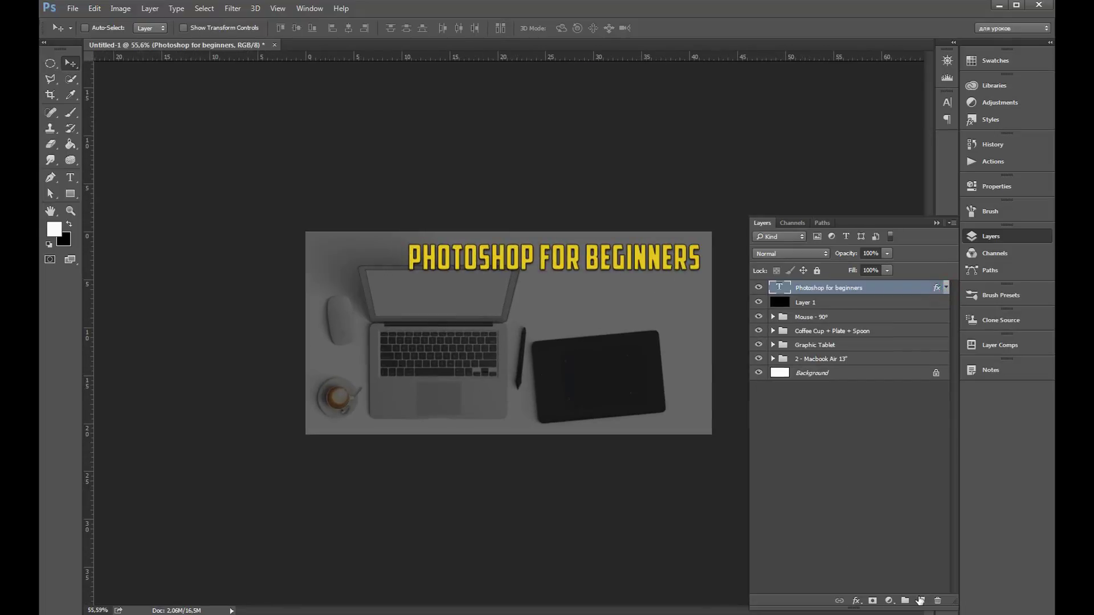
pyautogui.click(921, 600)
pyautogui.click(70, 177)
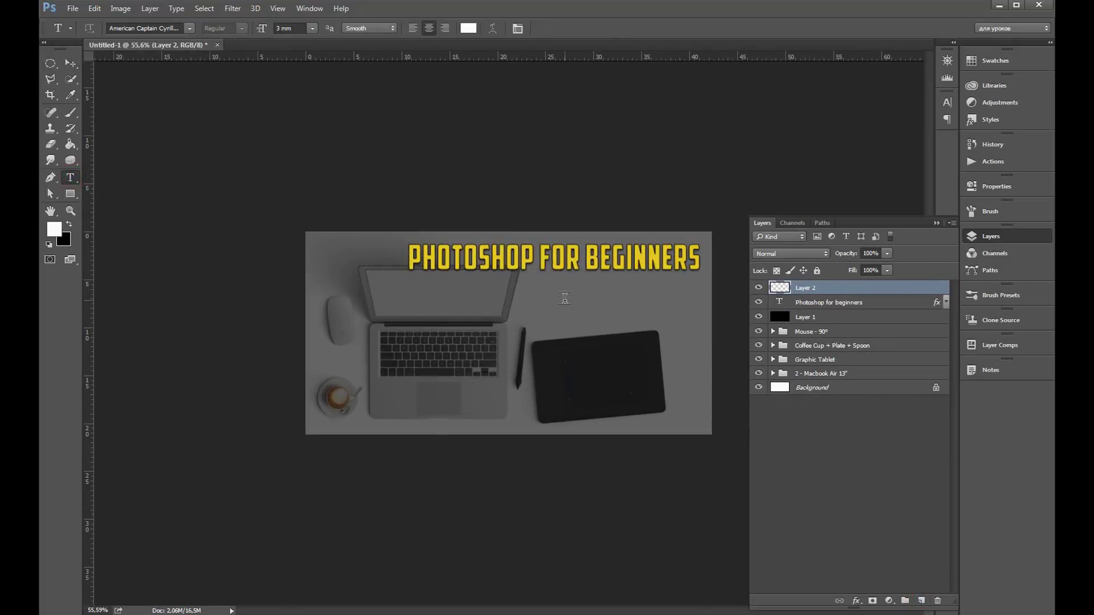
pyautogui.click(566, 297)
pyautogui.write('video tutorial')
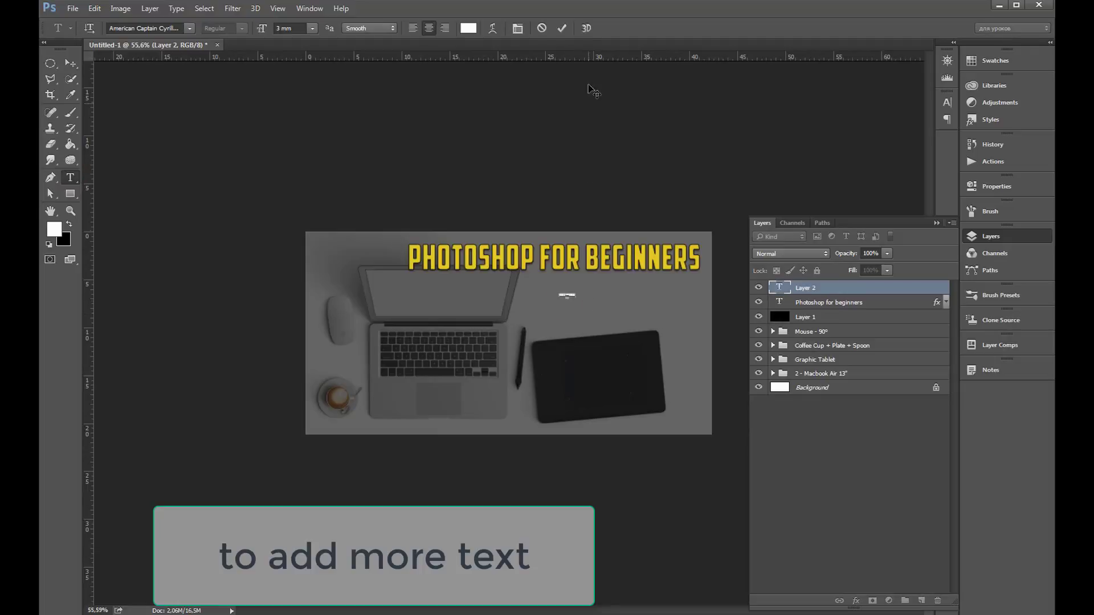
pyautogui.click(562, 28)
# Enlarge VIDEO TUTORIAL and place it right-aligned beneath the title, slightly reduced
pyautogui.hotkey('ctrl', 't')
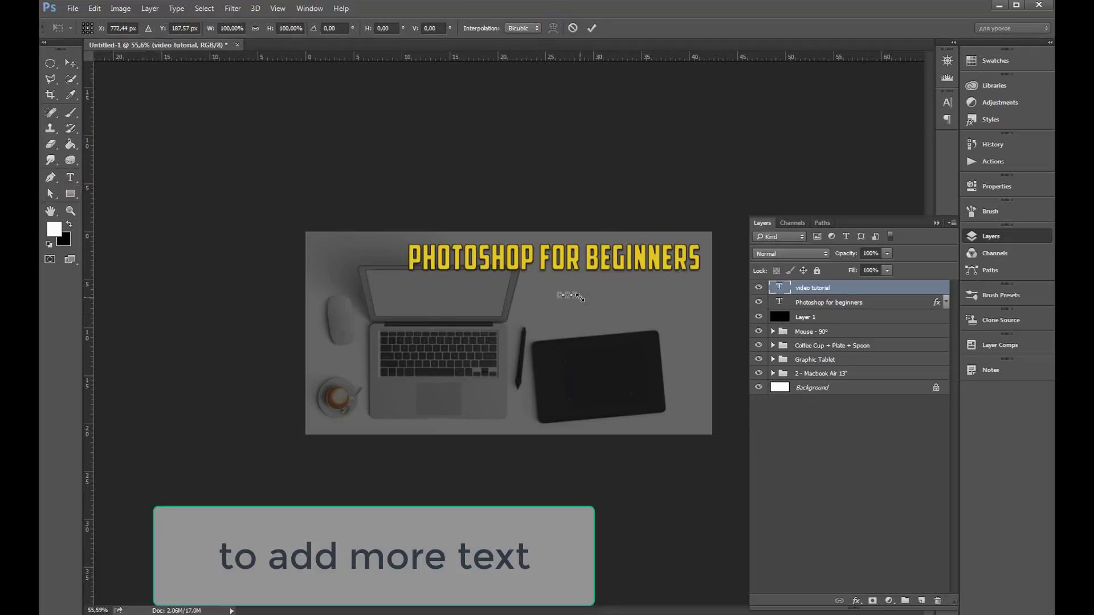
pyautogui.moveTo(581, 297); pyautogui.dragTo(628, 307)
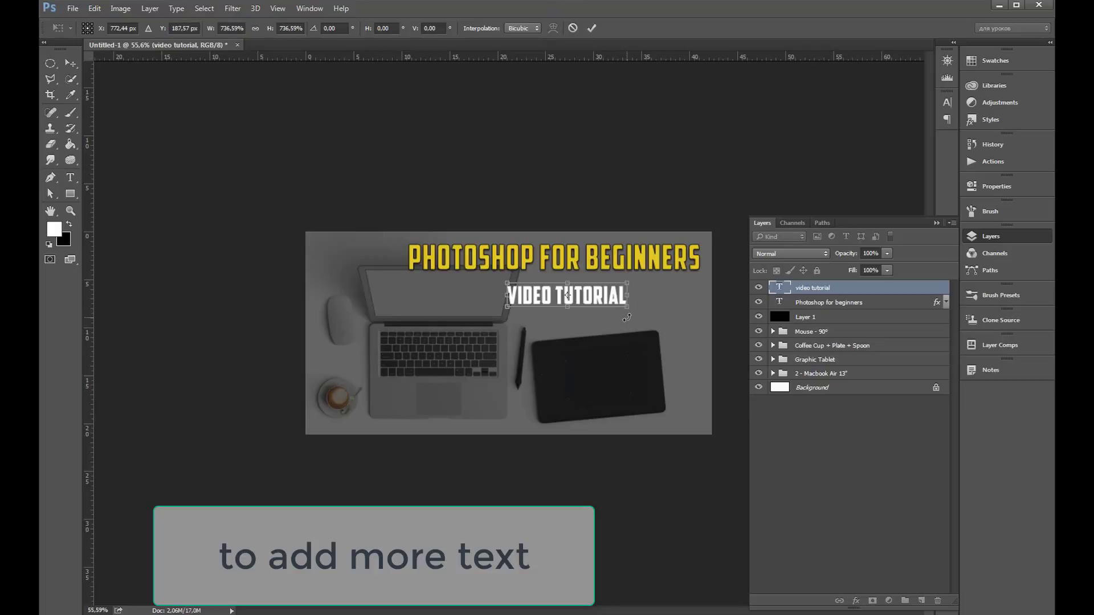
pyautogui.press('Return')
pyautogui.press('t')
pyautogui.press('v')
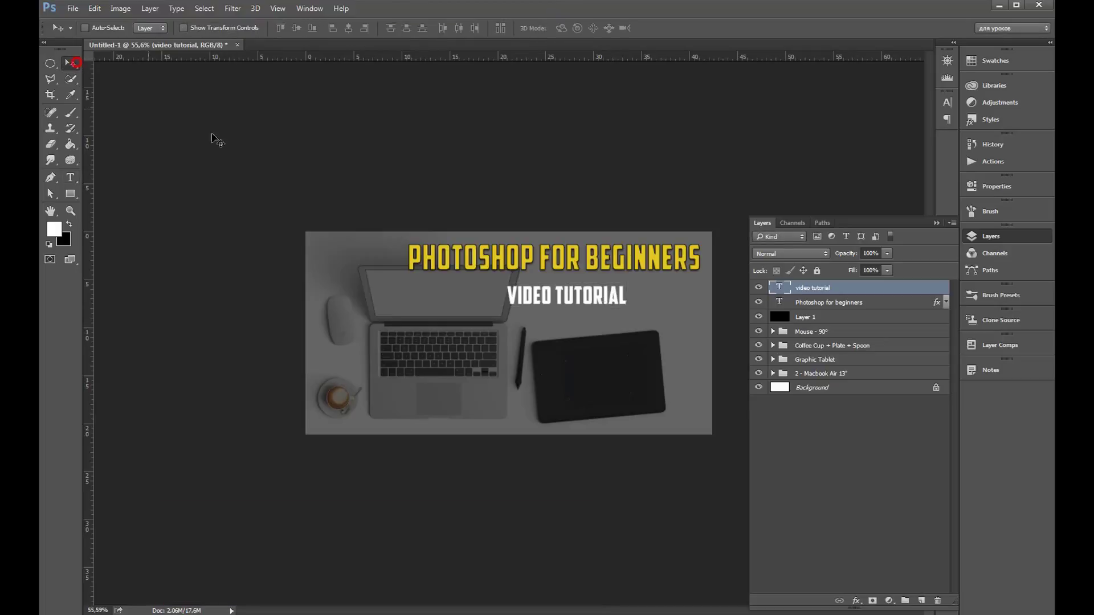
pyautogui.moveTo(575, 296); pyautogui.dragTo(678, 284)
pyautogui.hotkey('ctrl', 't')
pyautogui.press('Return')
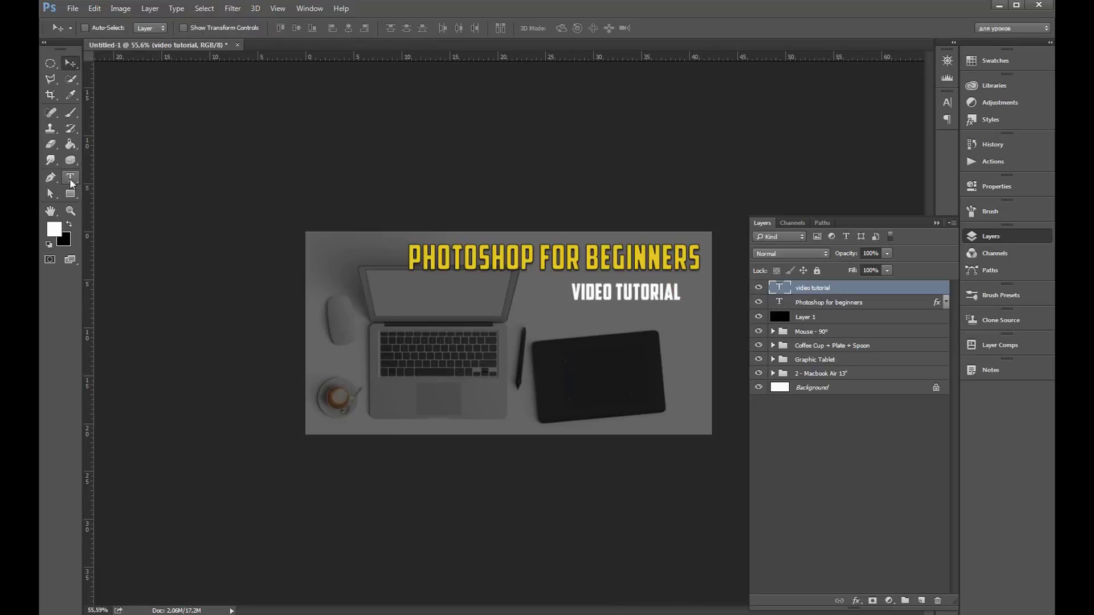
# Draw a circled-arrow custom shape beside the VIDEO TUTORIAL text
pyautogui.moveTo(70, 194); pyautogui.dragTo(109, 253)
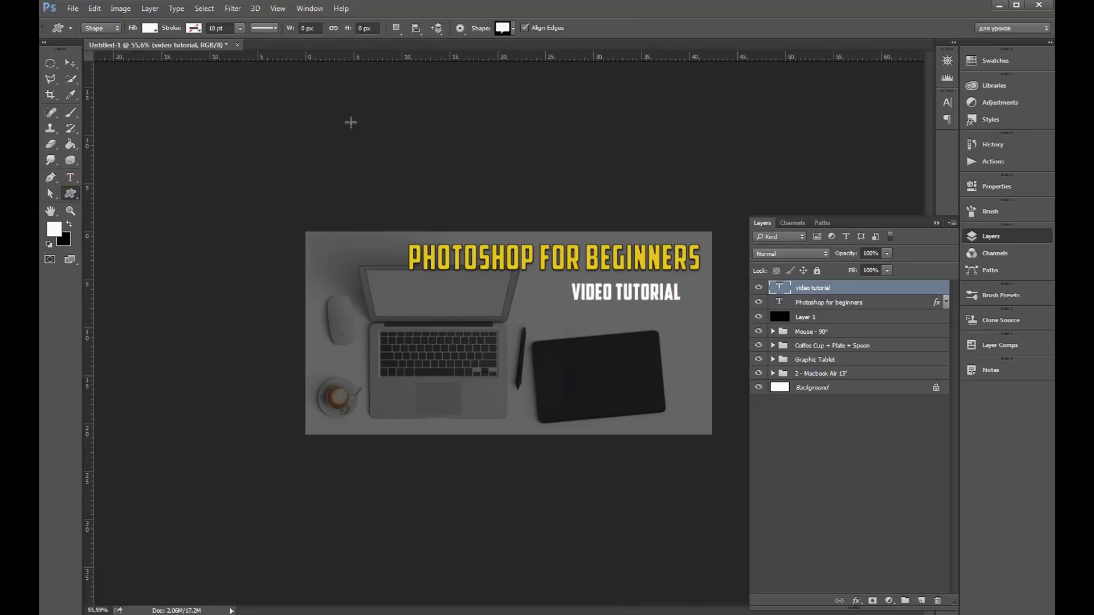
pyautogui.click(514, 29)
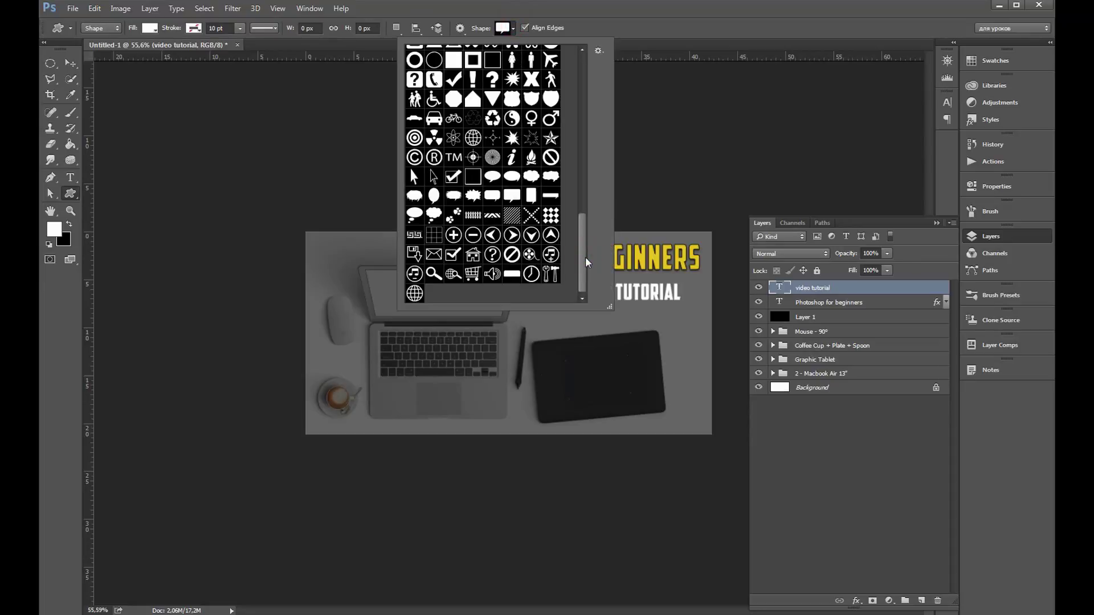
pyautogui.moveTo(587, 262)
pyautogui.mouseDown()
pyautogui.moveTo(589, 87)
pyautogui.moveTo(595, 269)
pyautogui.mouseUp()
pyautogui.click(513, 236)
pyautogui.click(680, 137)
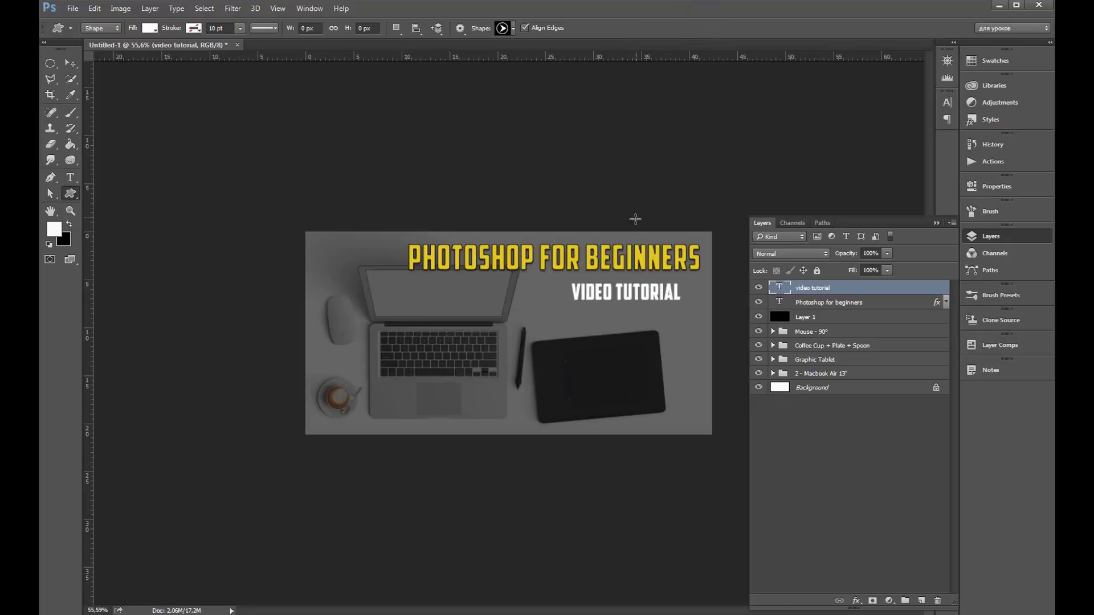
pyautogui.moveTo(555, 286); pyautogui.dragTo(576, 310)
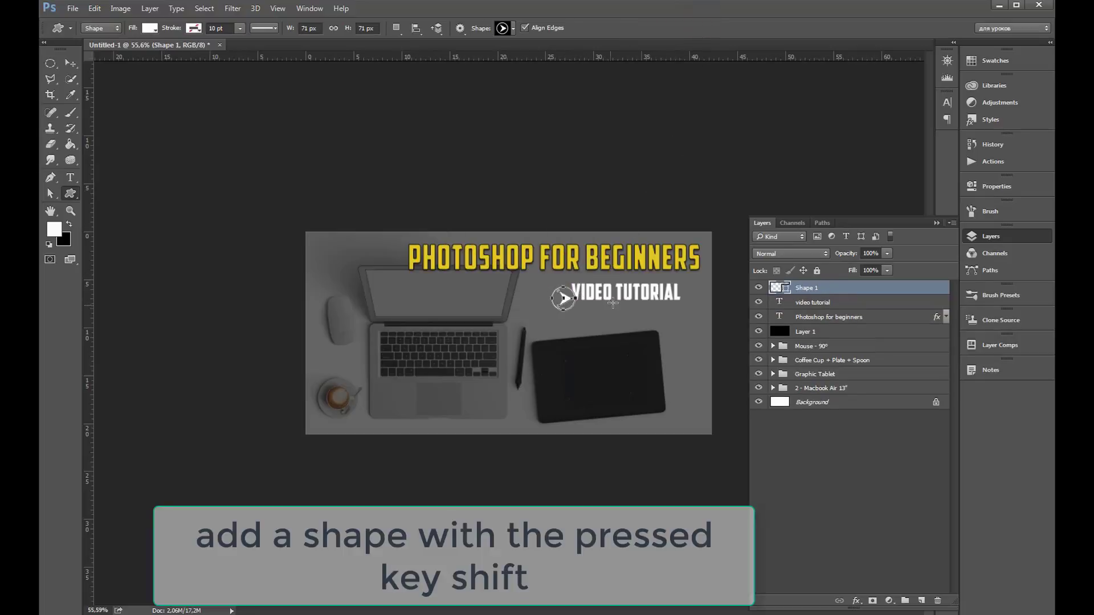
# Move the arrow icon left of VIDEO TUTORIAL, shrink it slightly and nudge it right
pyautogui.click(70, 63)
pyautogui.scroll(2, 565, 296)
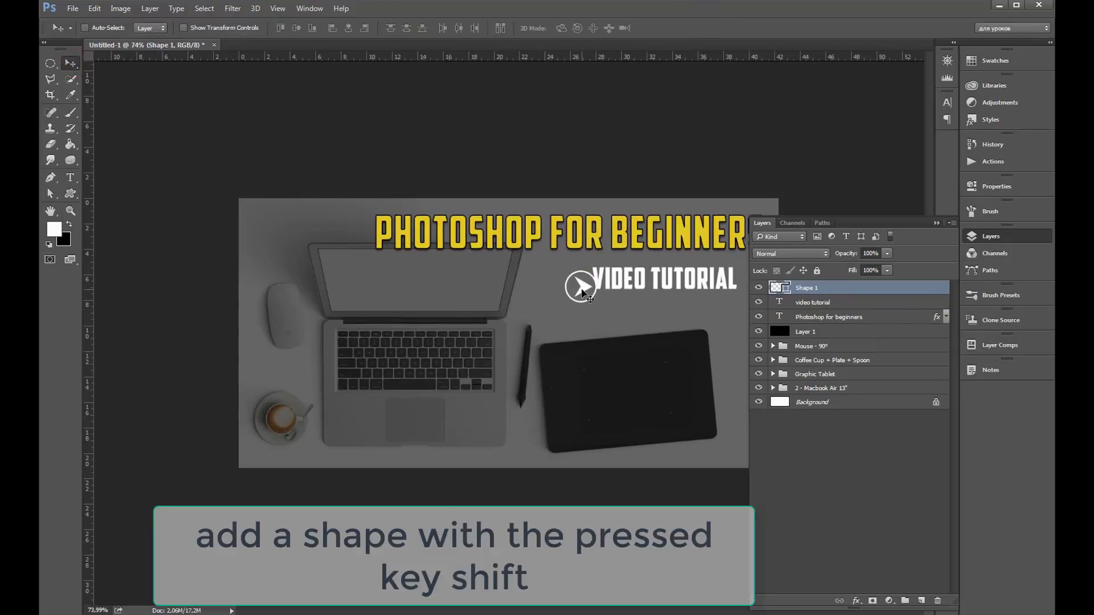
pyautogui.moveTo(583, 286); pyautogui.dragTo(572, 283)
pyautogui.scroll(-1, 587, 289)
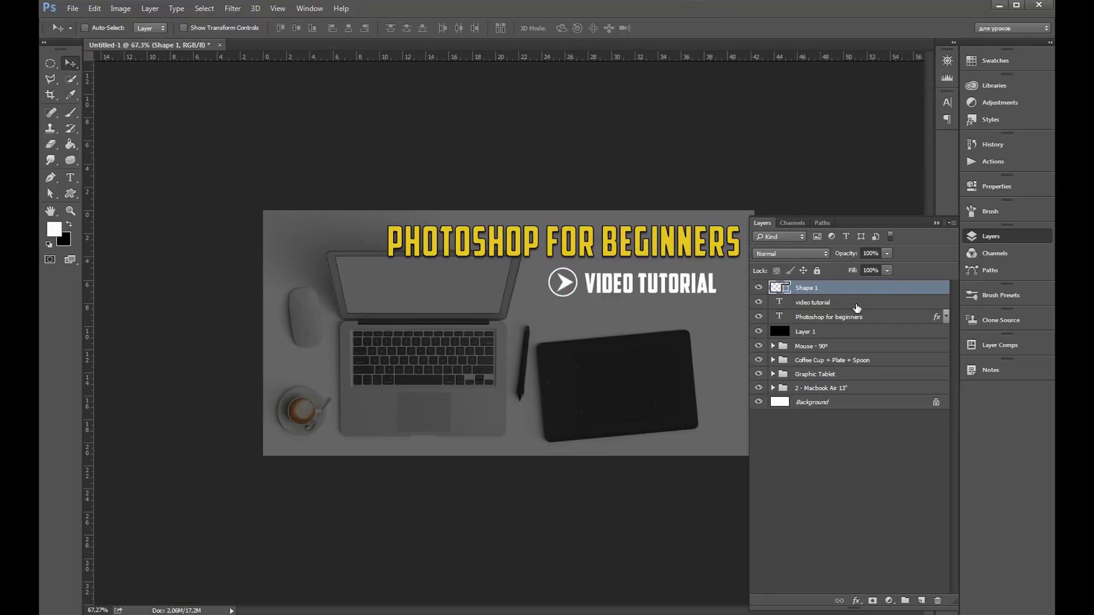
pyautogui.hotkey('ctrl', 't')
pyautogui.scroll(3, 510, 334)
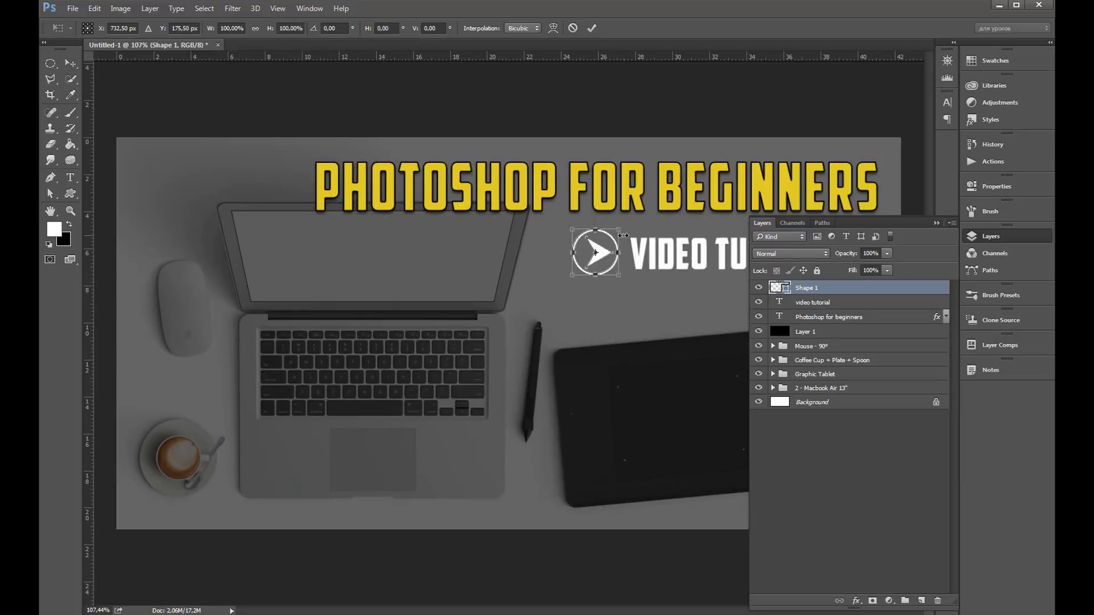
pyautogui.moveTo(620, 228); pyautogui.dragTo(615, 235)
pyautogui.press('Return')
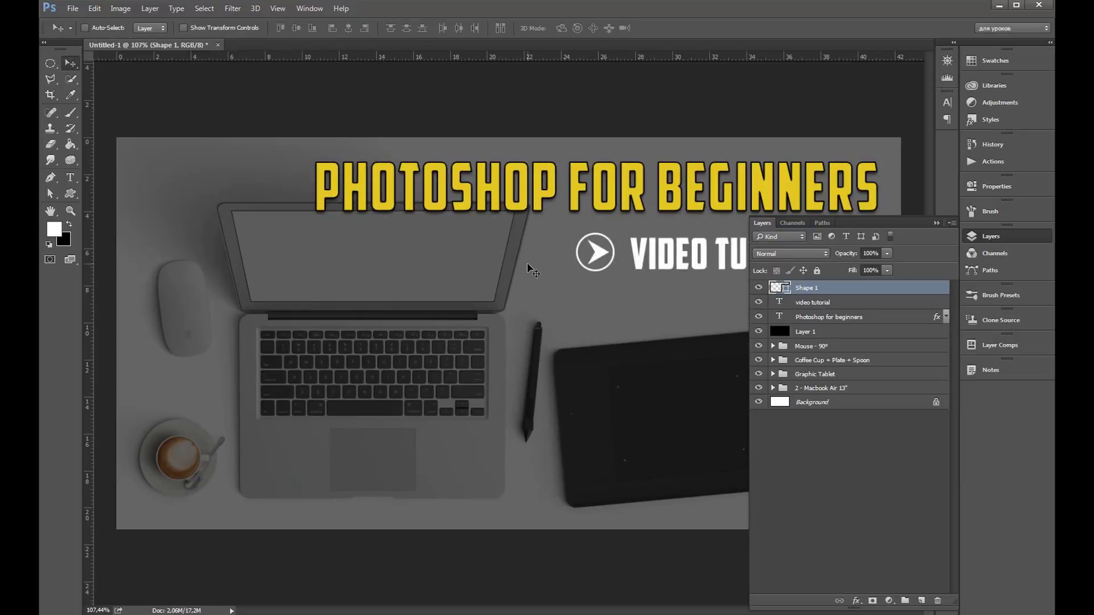
pyautogui.scroll(-2, 581, 263)
pyautogui.press('Right')
pyautogui.press('Right')
pyautogui.press('Right')
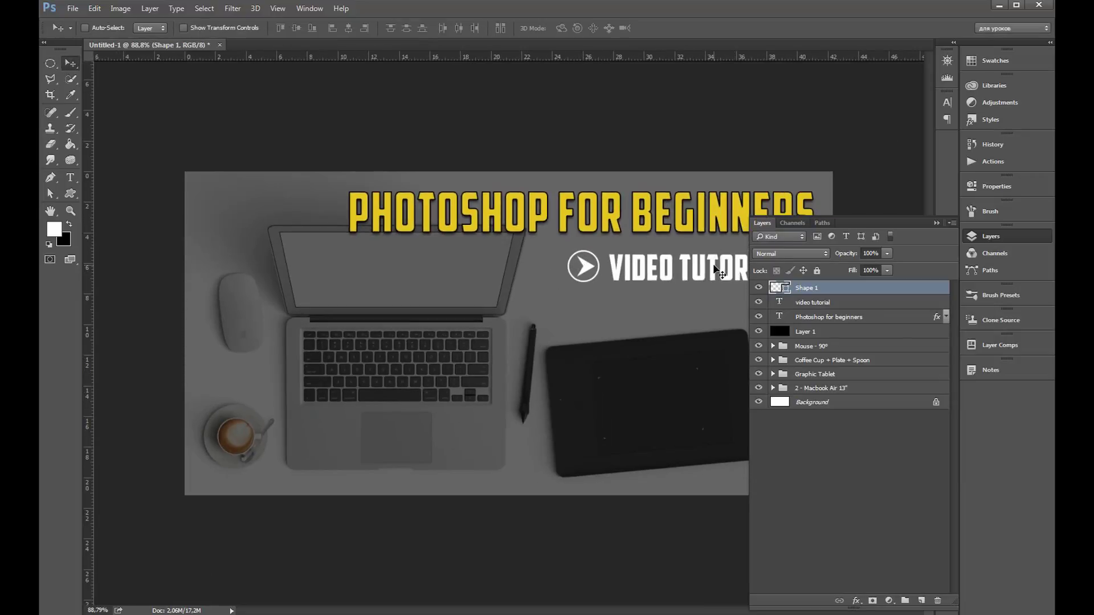
pyautogui.scroll(-3, 716, 269)
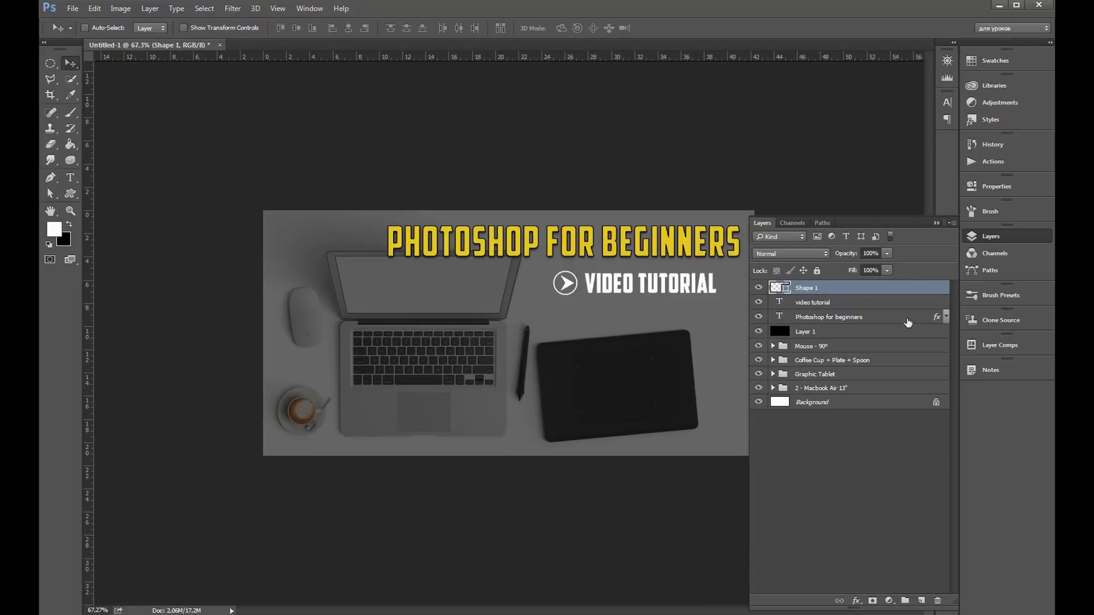
# Add a new layer above the title and draw a rectangle over the VIDEO TUTORIAL line
pyautogui.click(869, 316)
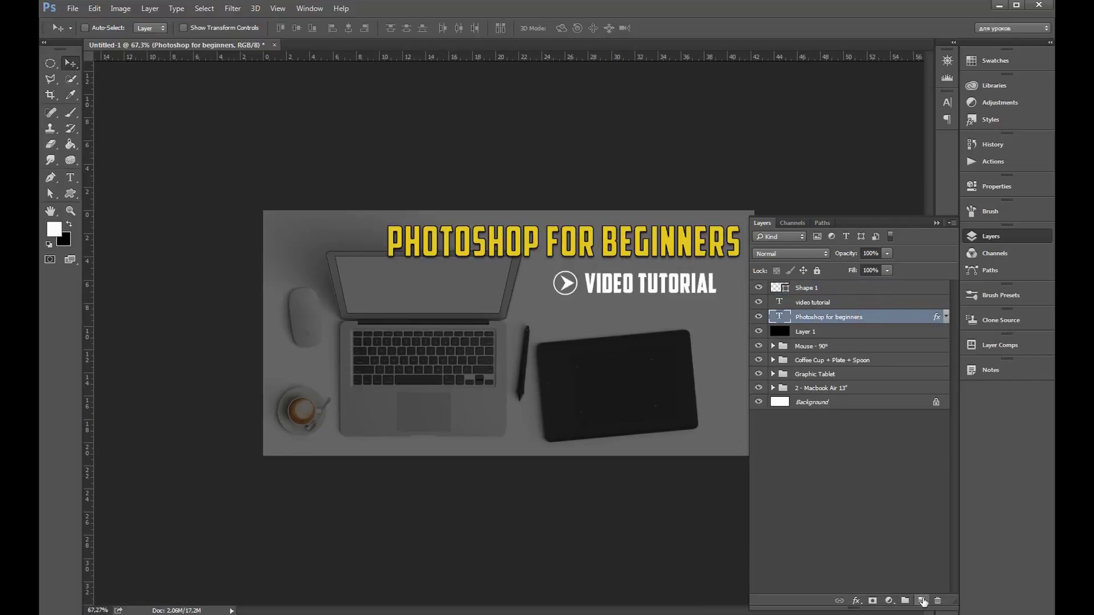
pyautogui.click(921, 601)
pyautogui.rightClick(70, 193)
pyautogui.click(105, 197)
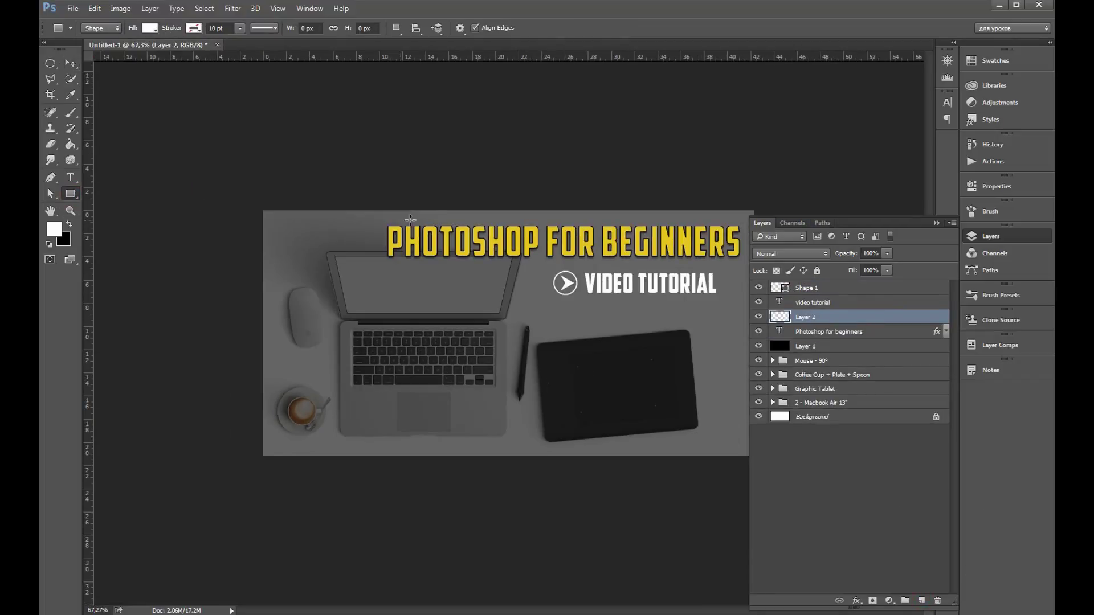
pyautogui.scroll(-1, 556, 293)
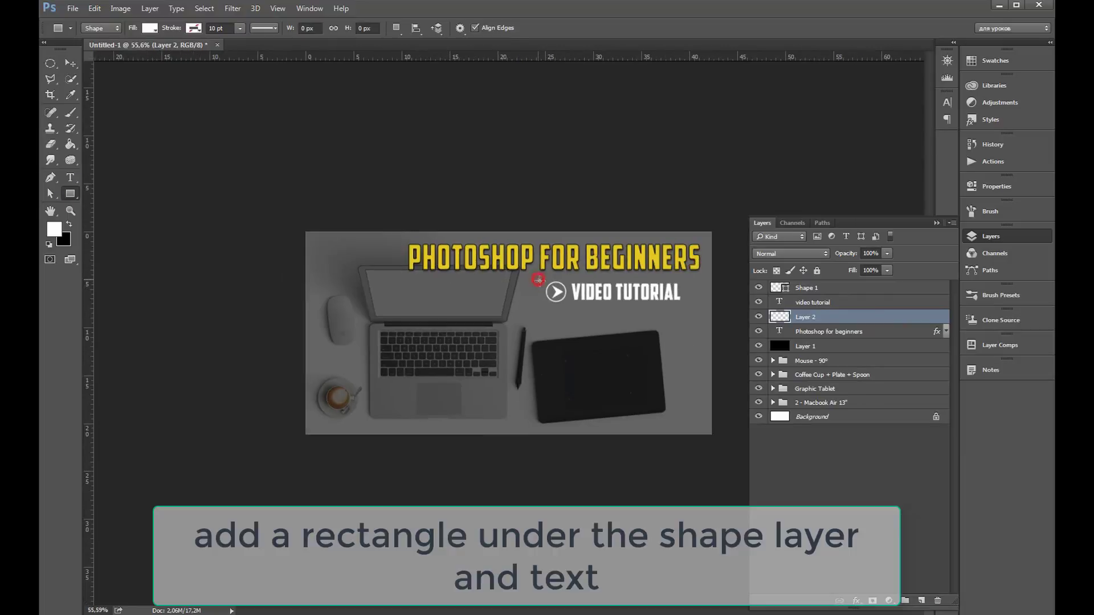
pyautogui.moveTo(539, 279); pyautogui.dragTo(693, 306)
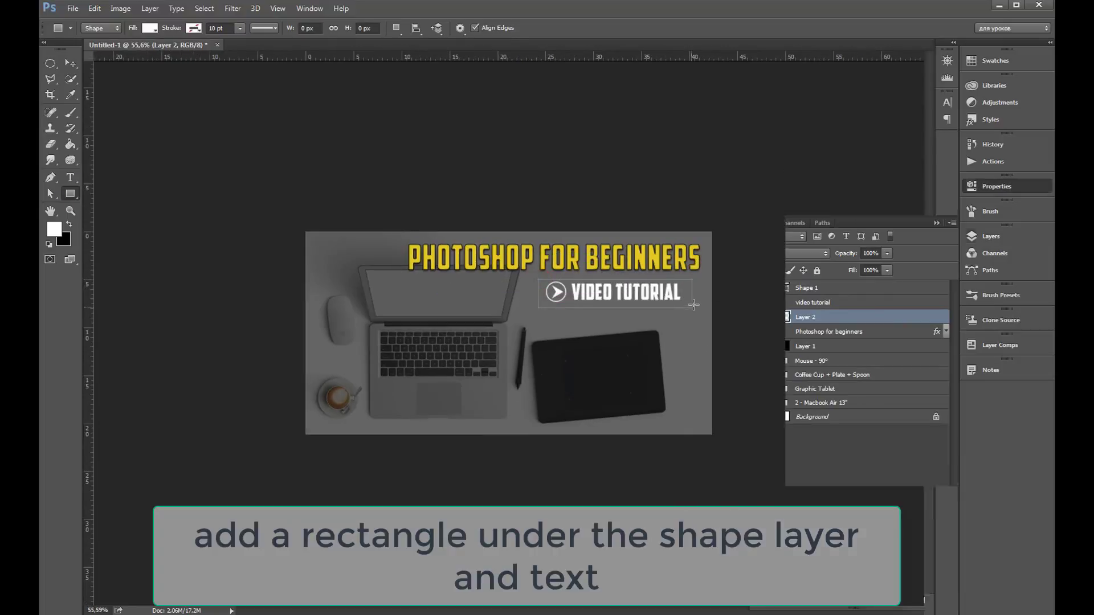
# Give Rectangle 1 a yellow Color Overlay layer style
pyautogui.click(1003, 238)
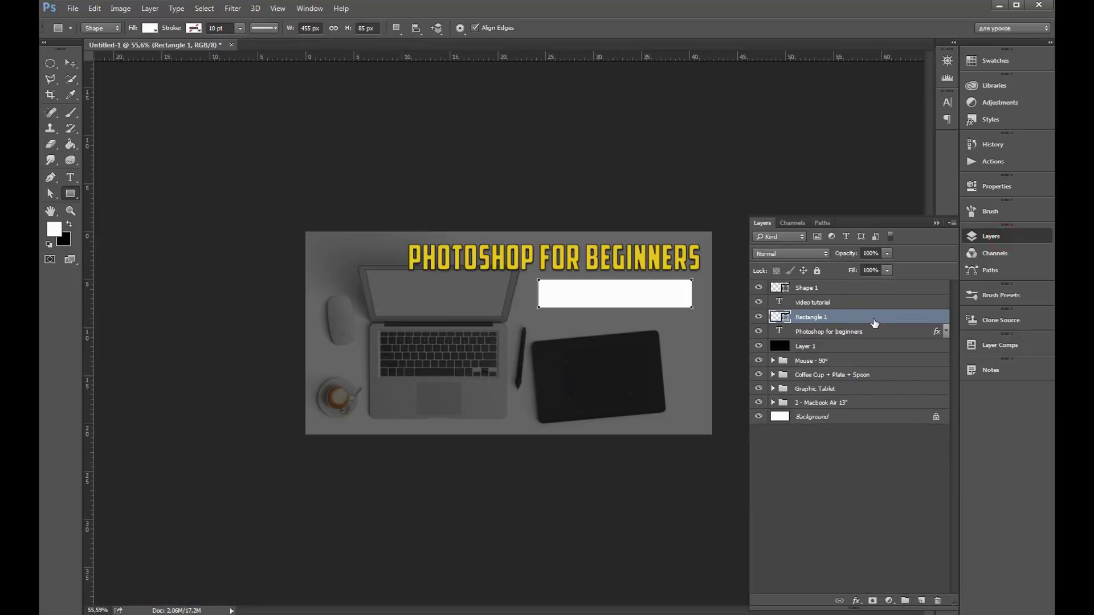
pyautogui.doubleClick(861, 317)
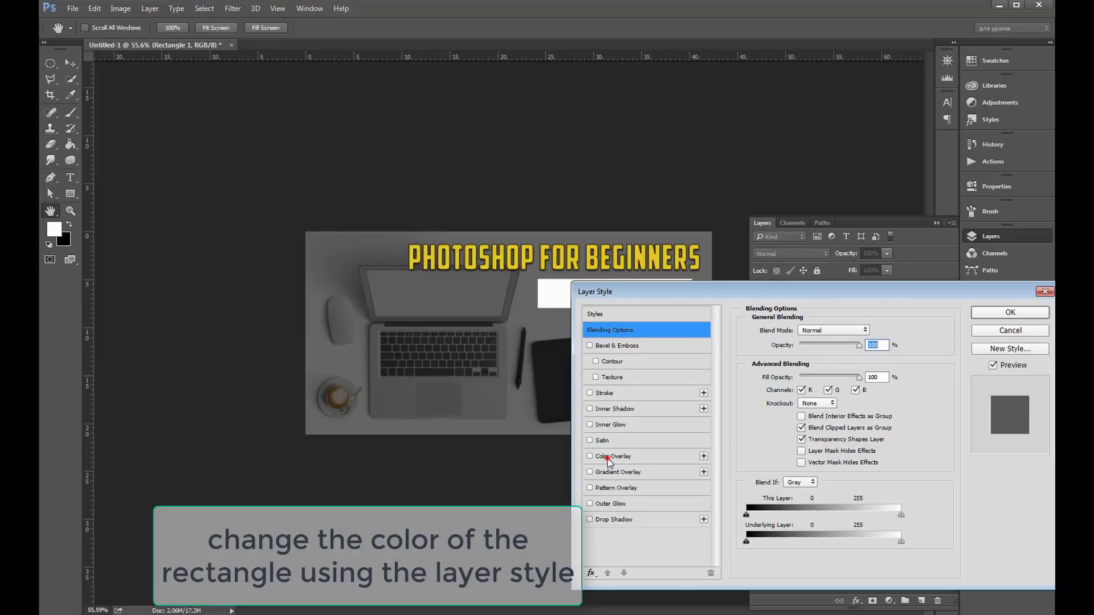
pyautogui.click(610, 458)
pyautogui.click(989, 313)
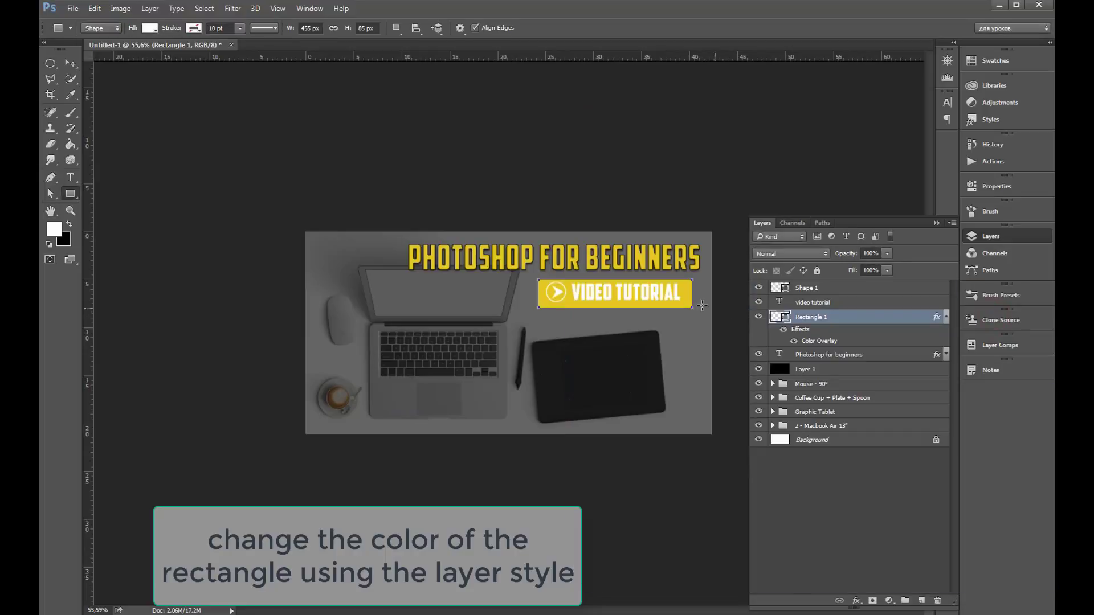
pyautogui.click(70, 63)
pyautogui.scroll(2, 509, 332)
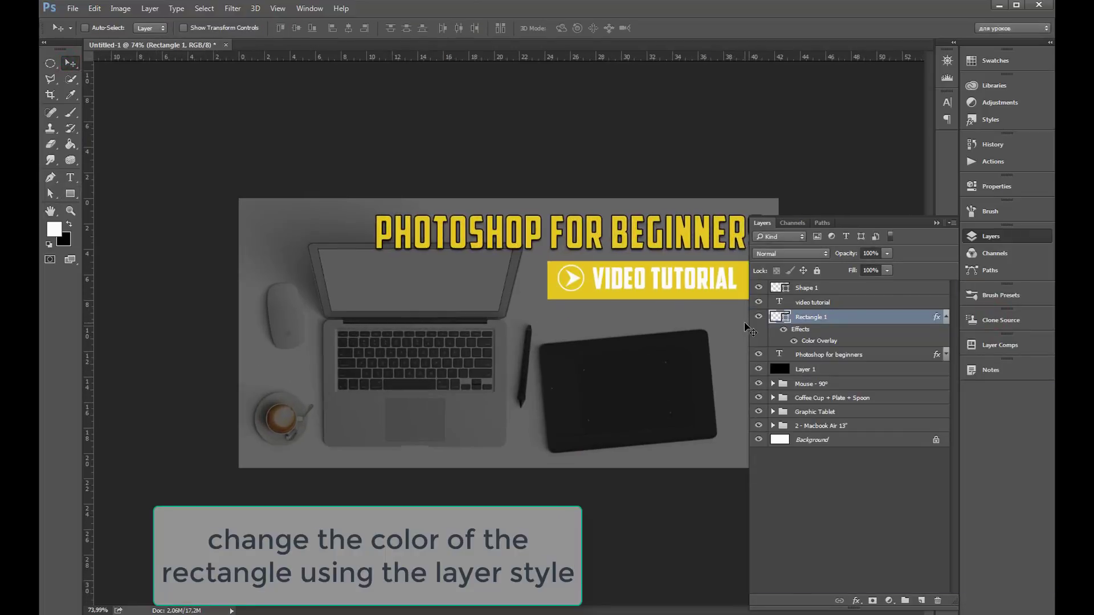
pyautogui.scroll(-1, 731, 331)
# Inspect the video tutorial layer style and toggle visibility of the rectangle and title
pyautogui.click(859, 306)
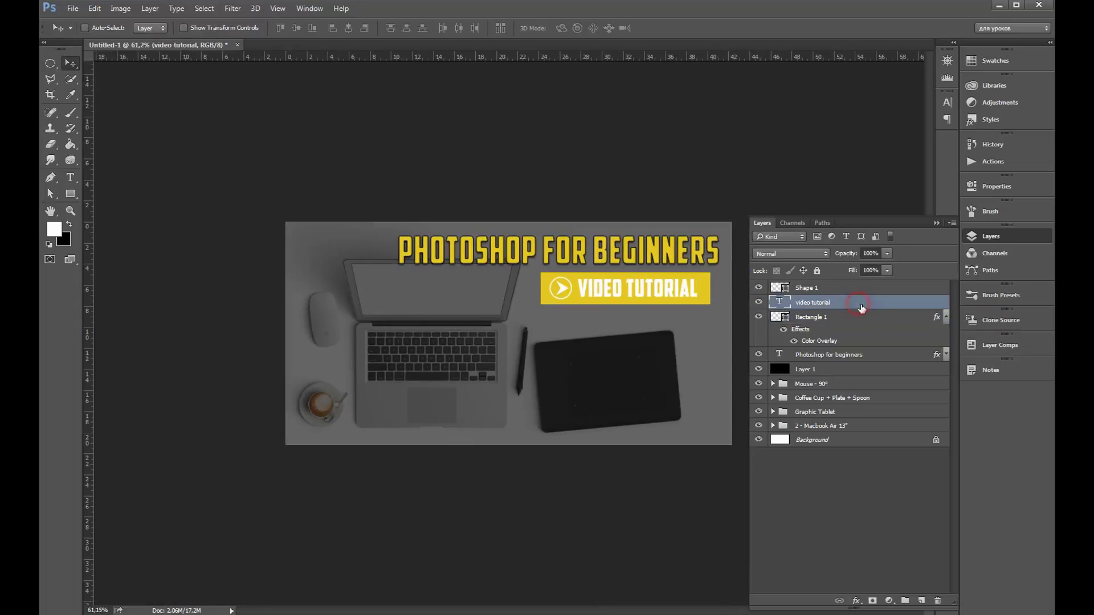
pyautogui.doubleClick(873, 306)
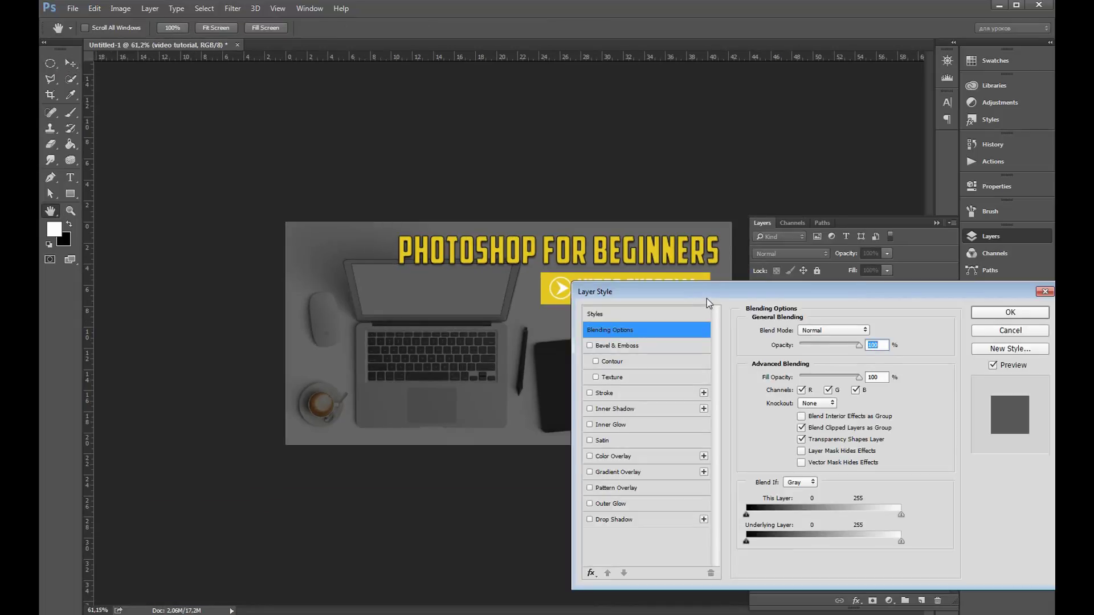
pyautogui.moveTo(709, 303); pyautogui.dragTo(526, 337)
pyautogui.press('Return')
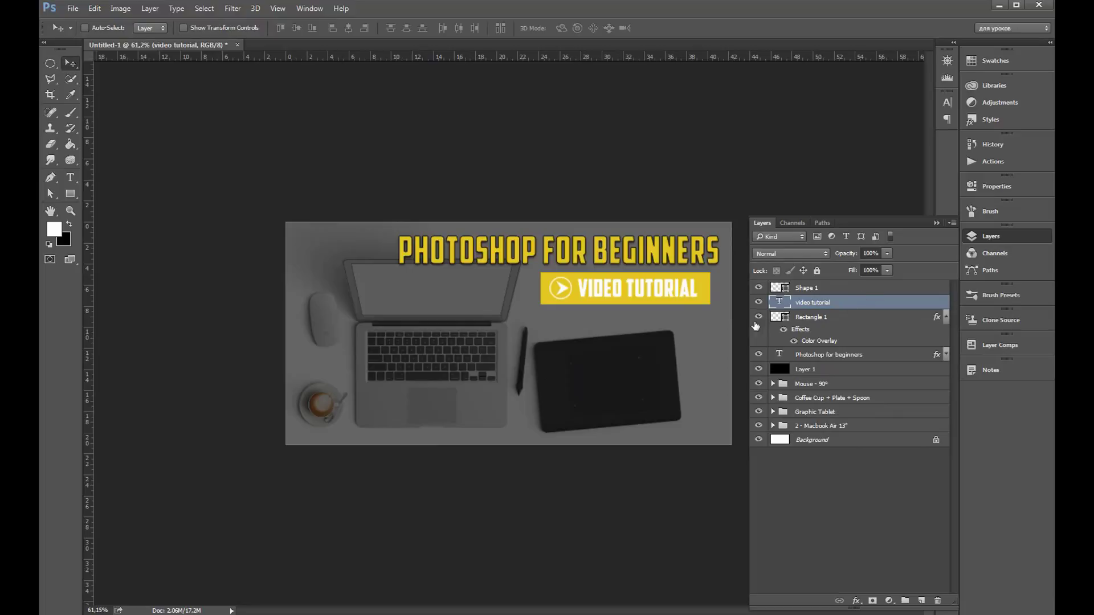
pyautogui.click(759, 317)
pyautogui.click(758, 317)
pyautogui.click(759, 354)
# Copy the title's effects onto the VIDEO TUTORIAL text and change its overlay to white
pyautogui.click(936, 356)
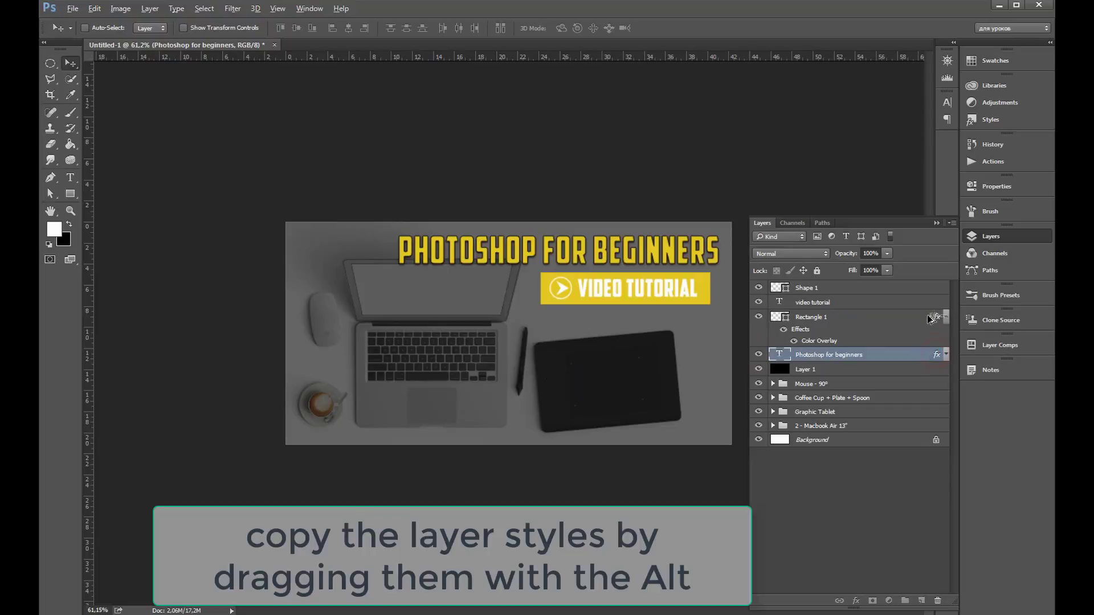
pyautogui.moveTo(936, 356); pyautogui.dragTo(929, 303)
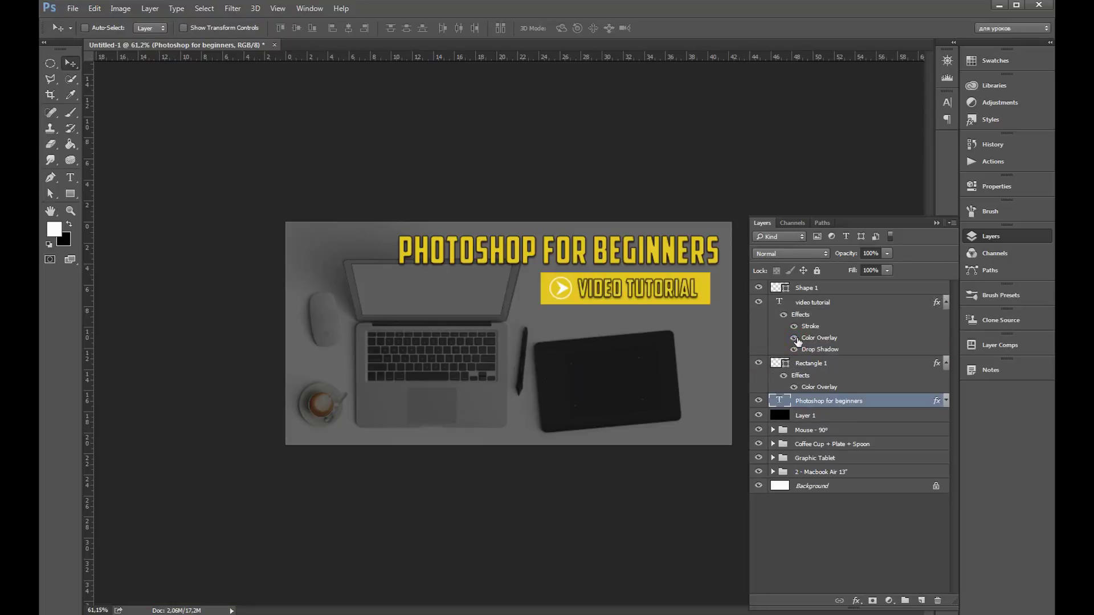
pyautogui.doubleClick(815, 338)
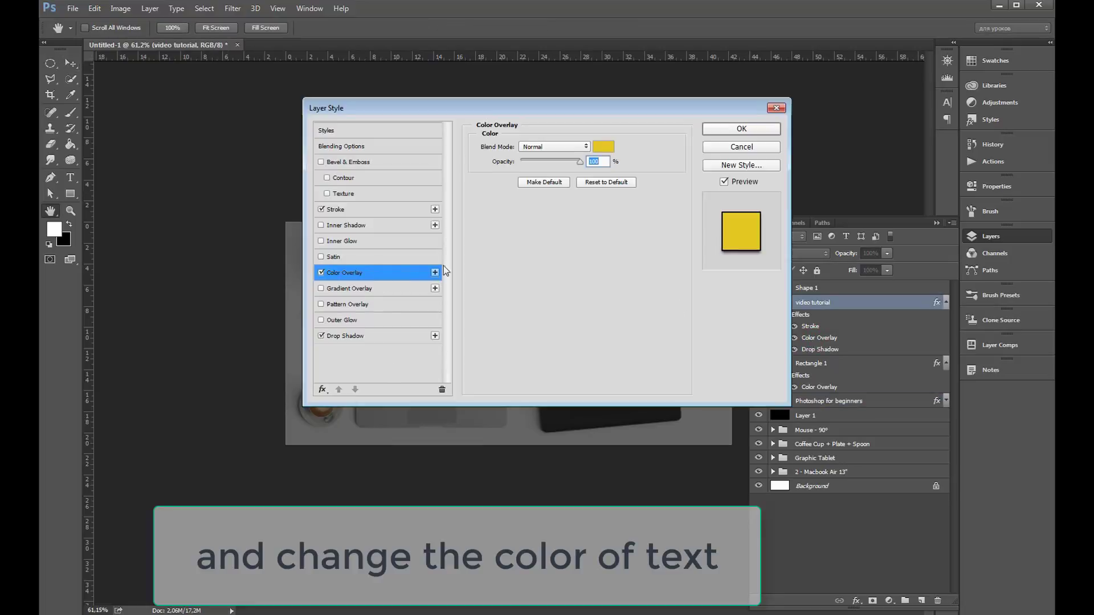
pyautogui.click(612, 148)
pyautogui.click(724, 210)
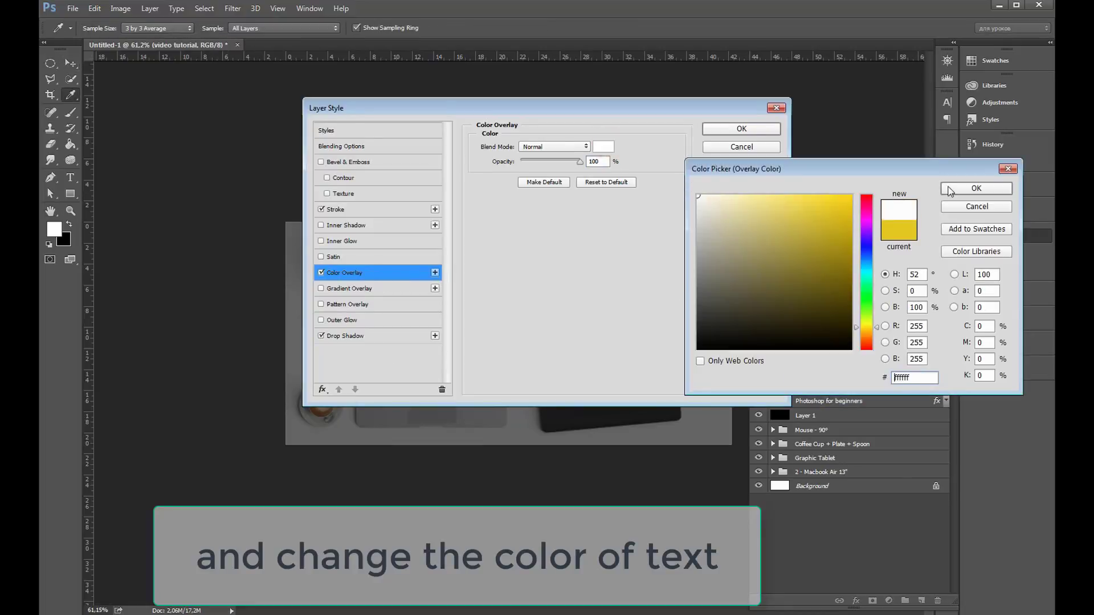
pyautogui.click(976, 190)
pyautogui.click(741, 129)
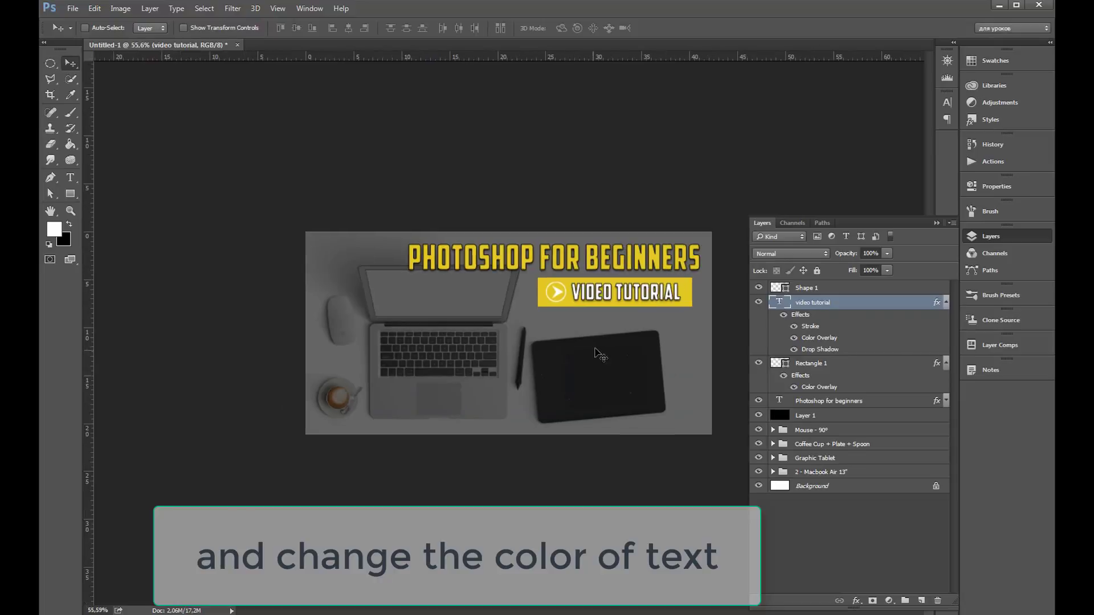
pyautogui.click(946, 302)
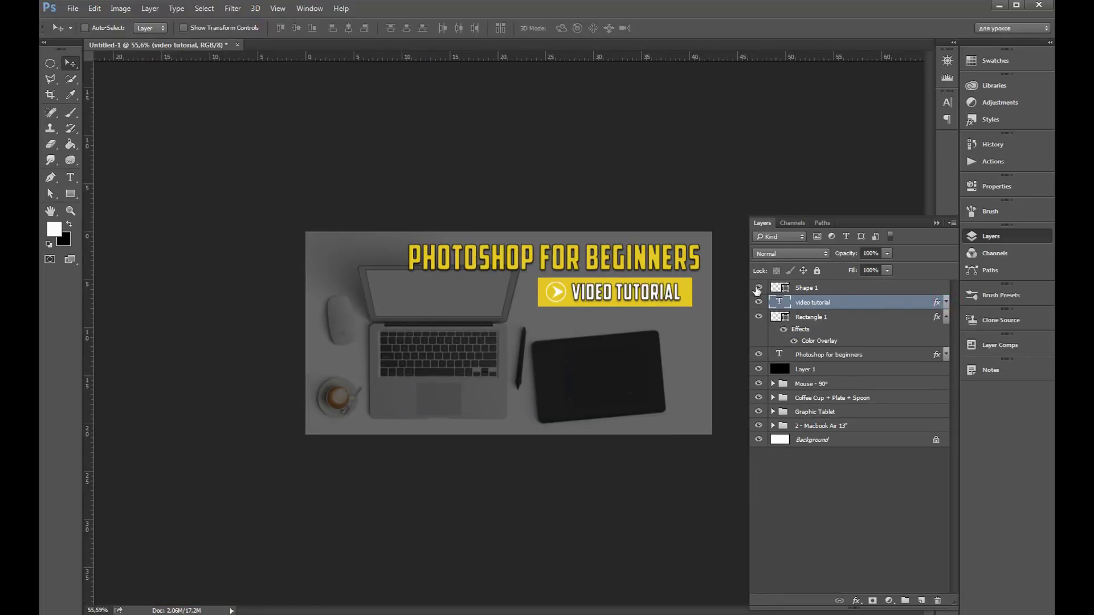
# Copy the VIDEO TUTORIAL text's effects onto the circled-arrow icon (Shape 1)
pyautogui.click(759, 287)
pyautogui.moveTo(935, 304); pyautogui.dragTo(936, 287)
pyautogui.scroll(1, 690, 296)
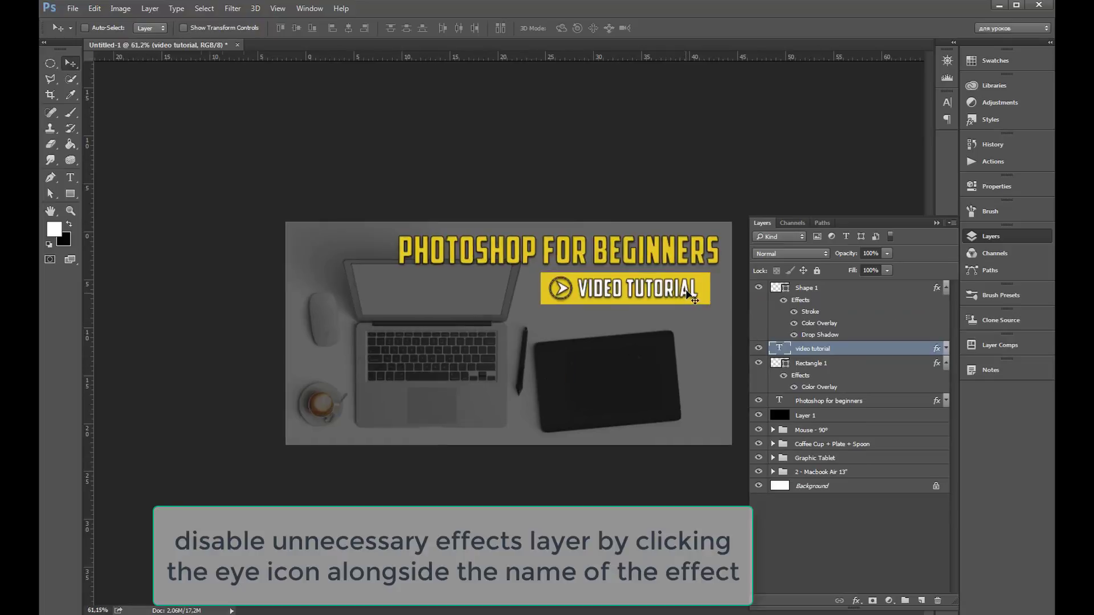
pyautogui.scroll(5, 508, 336)
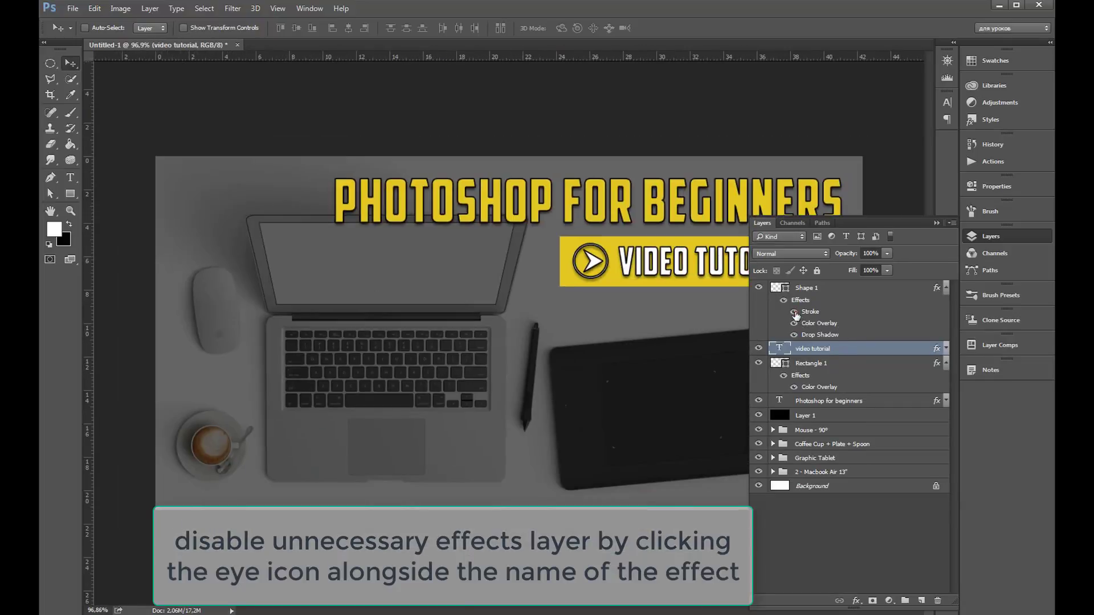
# Turn off the Stroke effect on both Shape 1 and the VIDEO TUTORIAL text
pyautogui.click(795, 313)
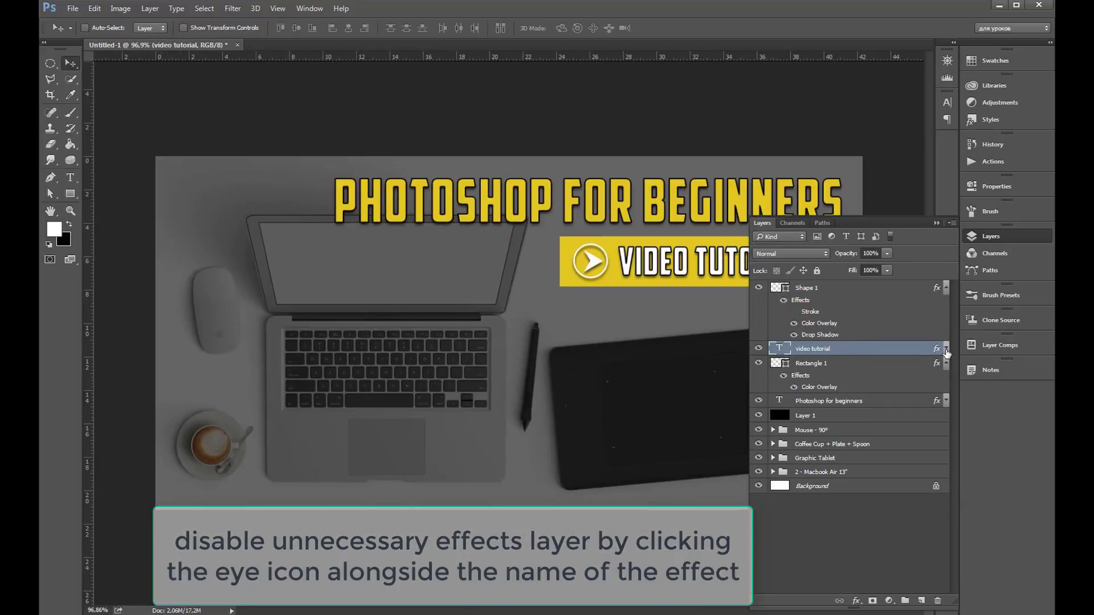
pyautogui.click(946, 350)
pyautogui.click(794, 372)
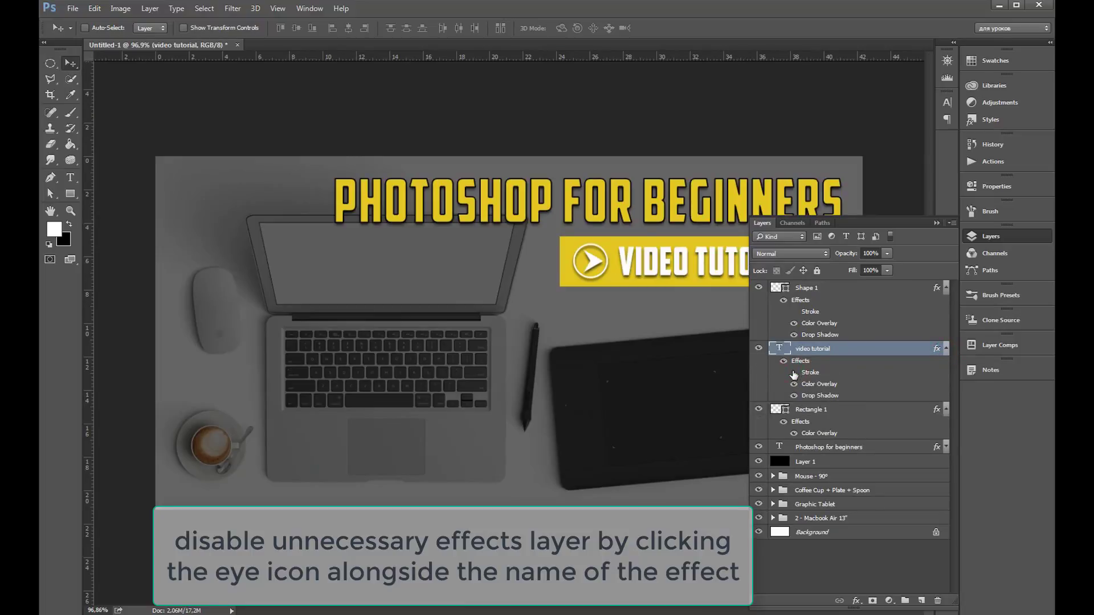
pyautogui.hotkey('ctrl', '-')
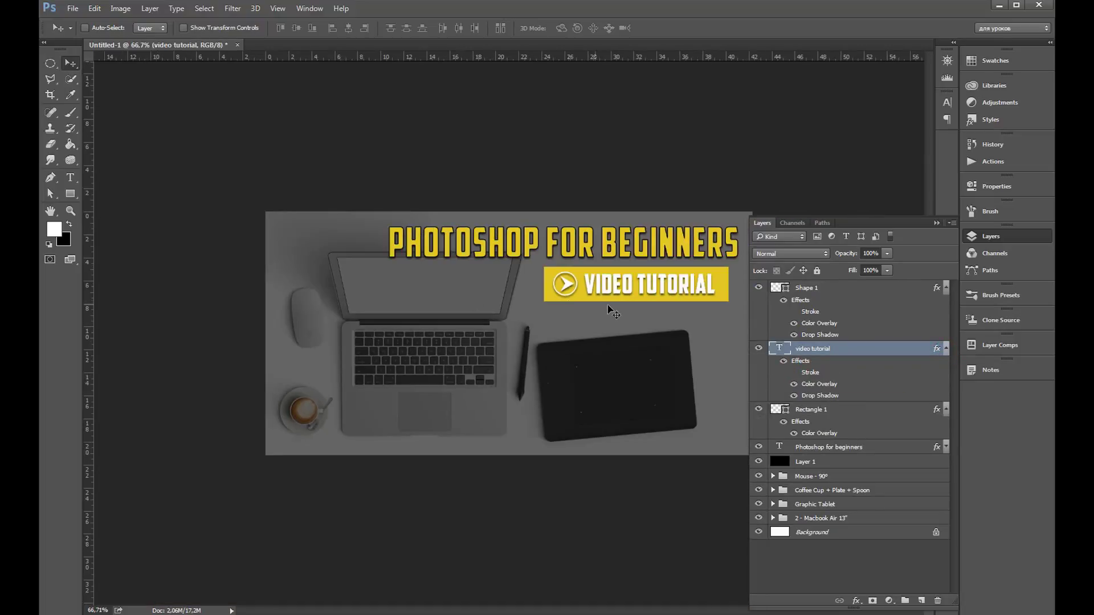
pyautogui.click(947, 348)
pyautogui.click(947, 287)
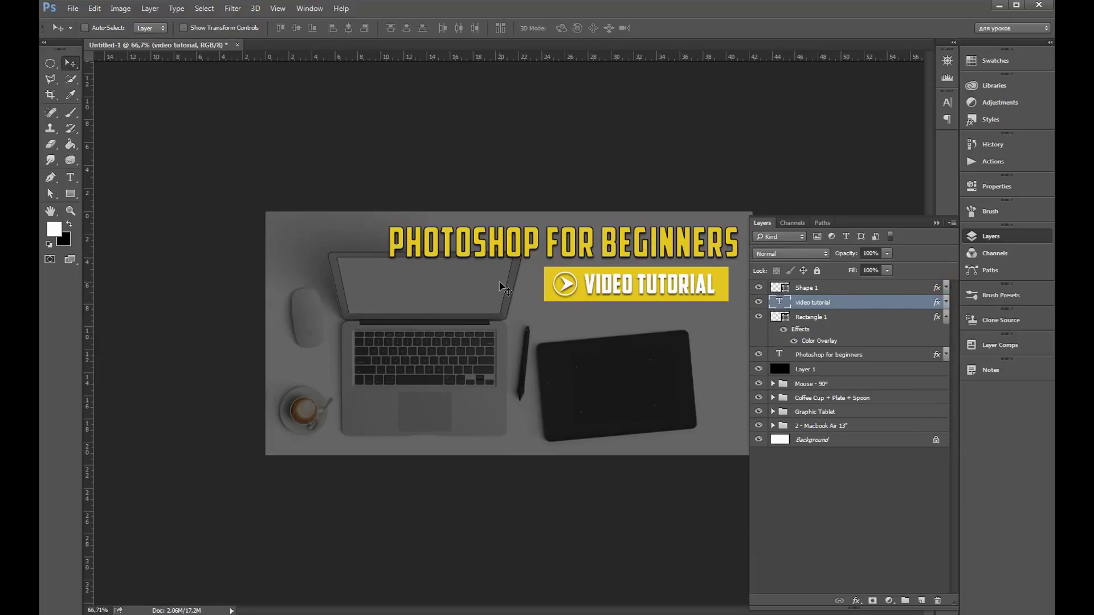
pyautogui.keyDown('alt'); pyautogui.scroll(-2, 632, 342); pyautogui.keyUp('alt')
# Drag the graphic tablet image slightly upward on the desk
pyautogui.hotkey('ctrl', '+')
pyautogui.click(800, 412)
pyautogui.moveTo(592, 404); pyautogui.dragTo(596, 388)
pyautogui.scroll(-1, 554, 365)
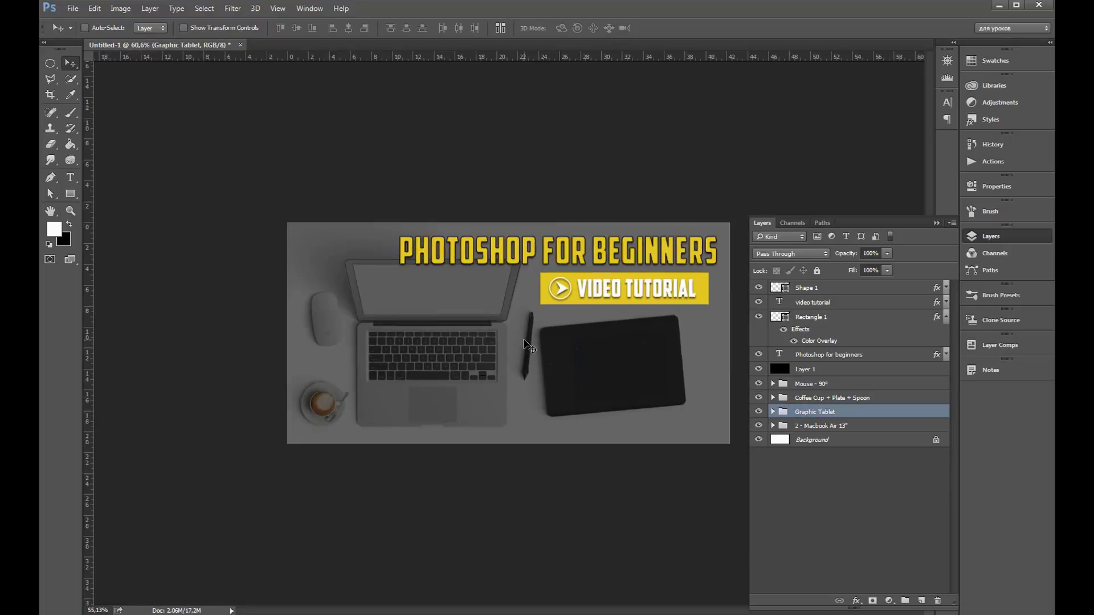
pyautogui.scroll(-1, 554, 364)
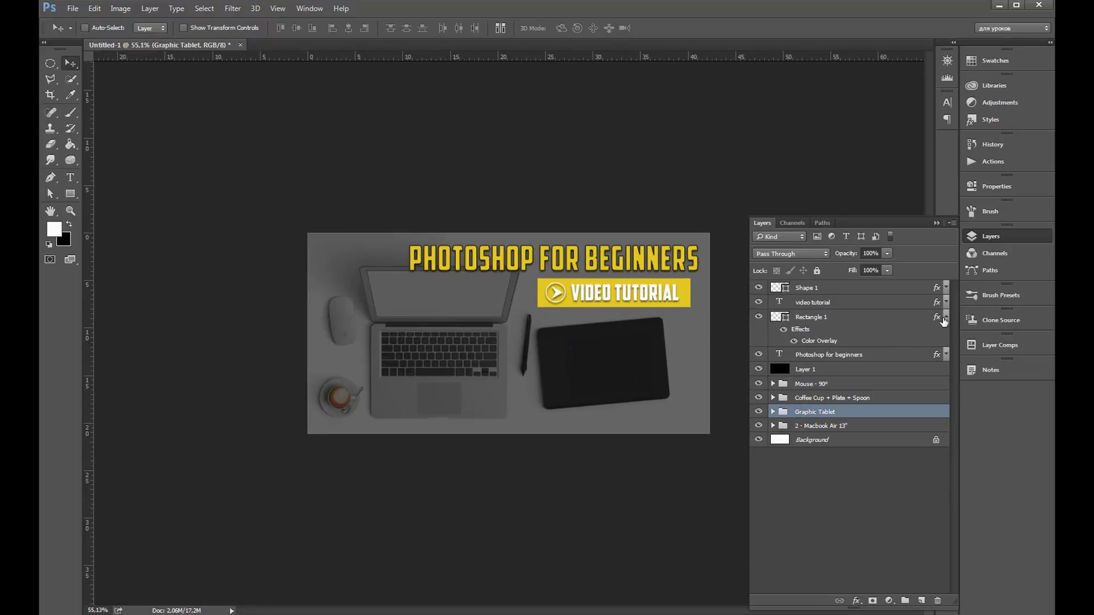
pyautogui.click(945, 321)
# Select the title, VIDEO TUTORIAL and Shape 1 layers and nudge them upward
pyautogui.click(836, 317)
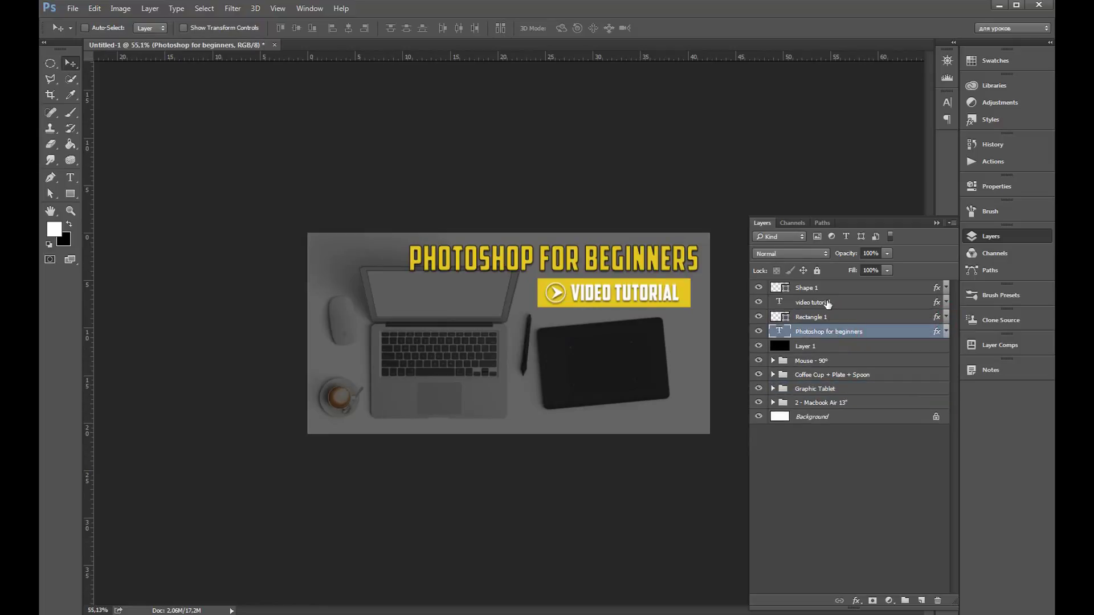
pyautogui.keyDown('shift'); pyautogui.click(828, 304); pyautogui.keyUp('shift')
pyautogui.keyDown('ctrl'); pyautogui.click(823, 291); pyautogui.keyUp('ctrl')
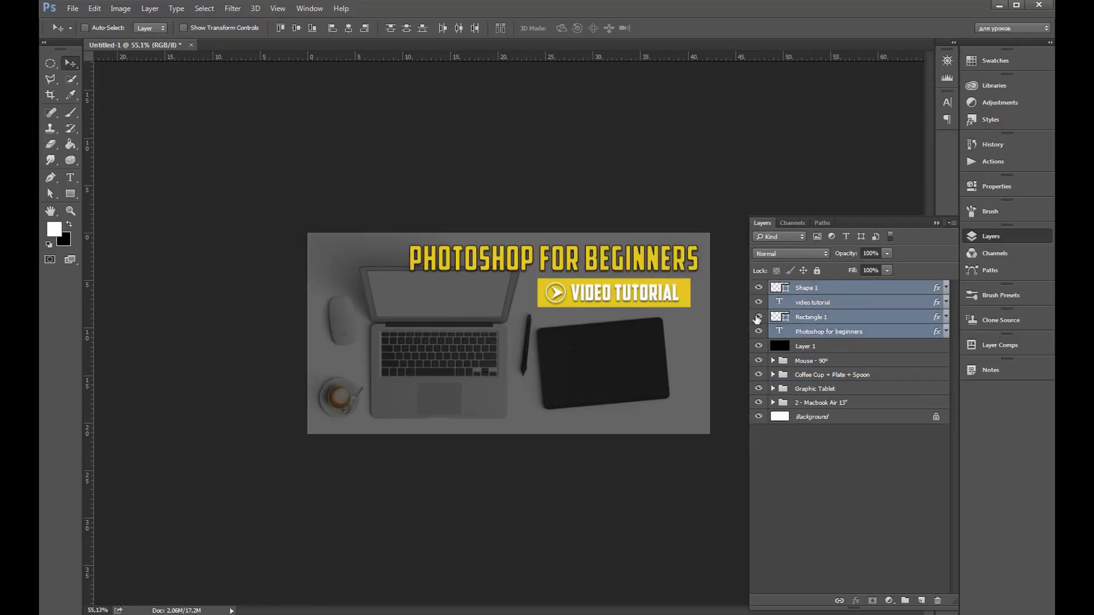
pyautogui.click(759, 317)
pyautogui.press('Up')
pyautogui.press('Up')
pyautogui.press('Up')
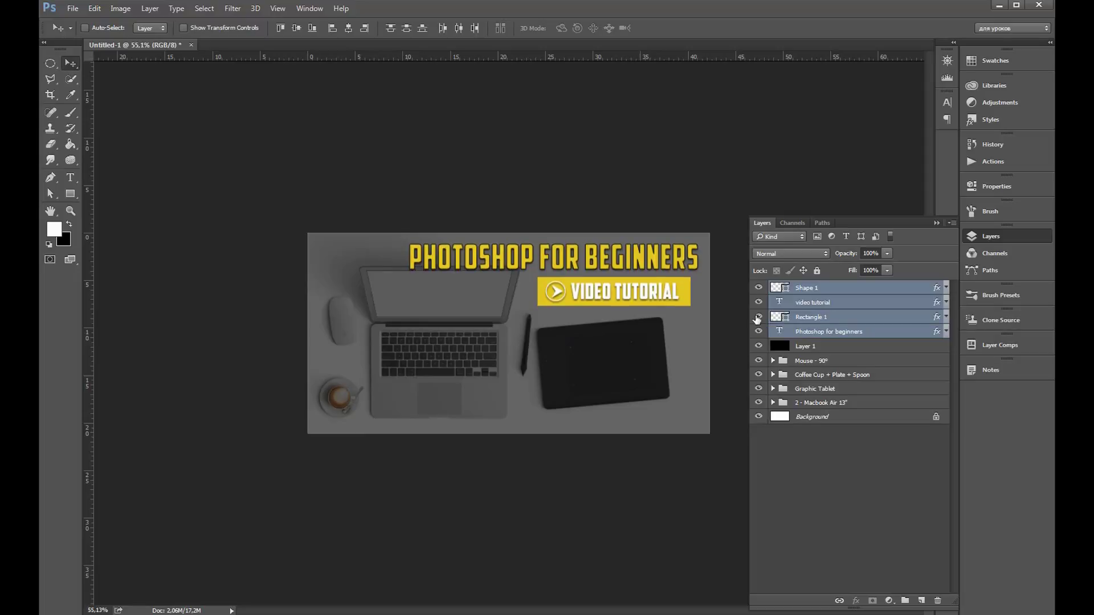
pyautogui.press('Up')
pyautogui.press('Up')
pyautogui.press('Up')
pyautogui.press('Up')
pyautogui.press('Up')
pyautogui.press('Up')
pyautogui.press('Up')
pyautogui.press('Up')
pyautogui.press('Up')
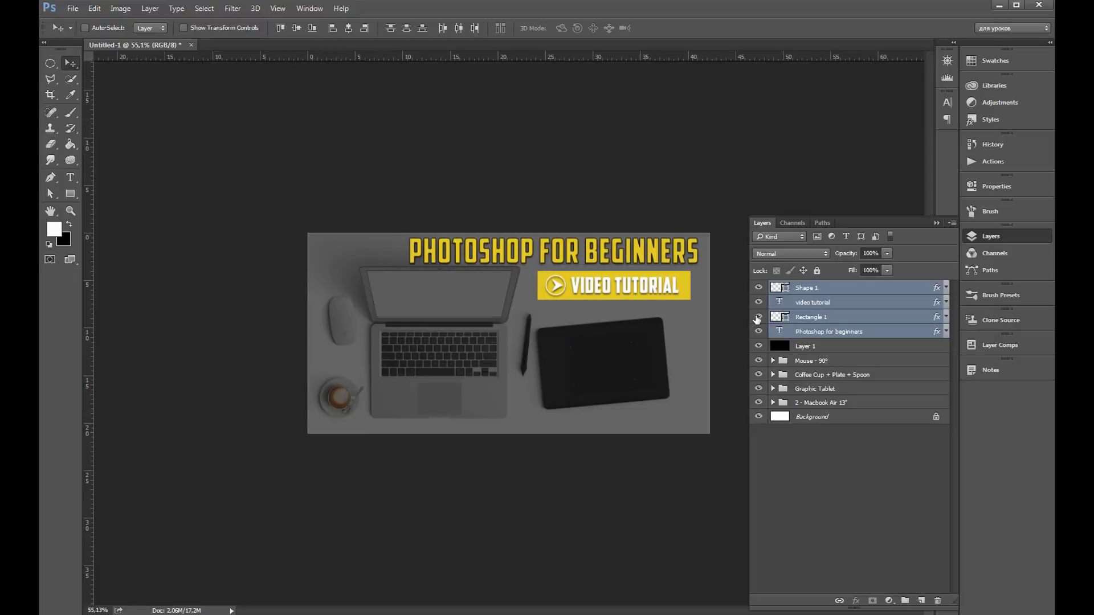
pyautogui.press('Up')
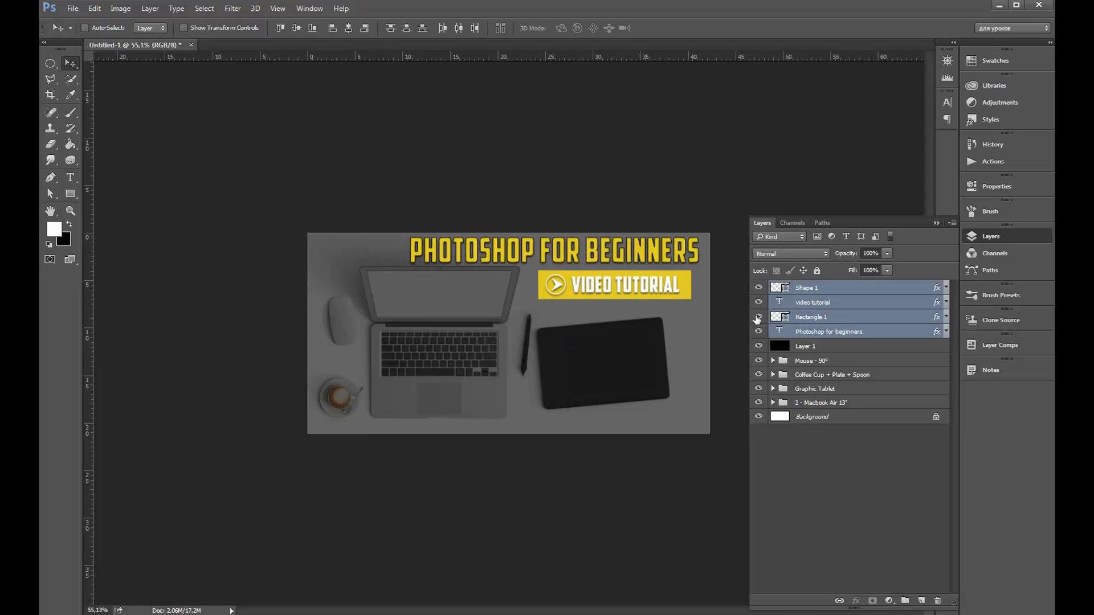
pyautogui.press('Up')
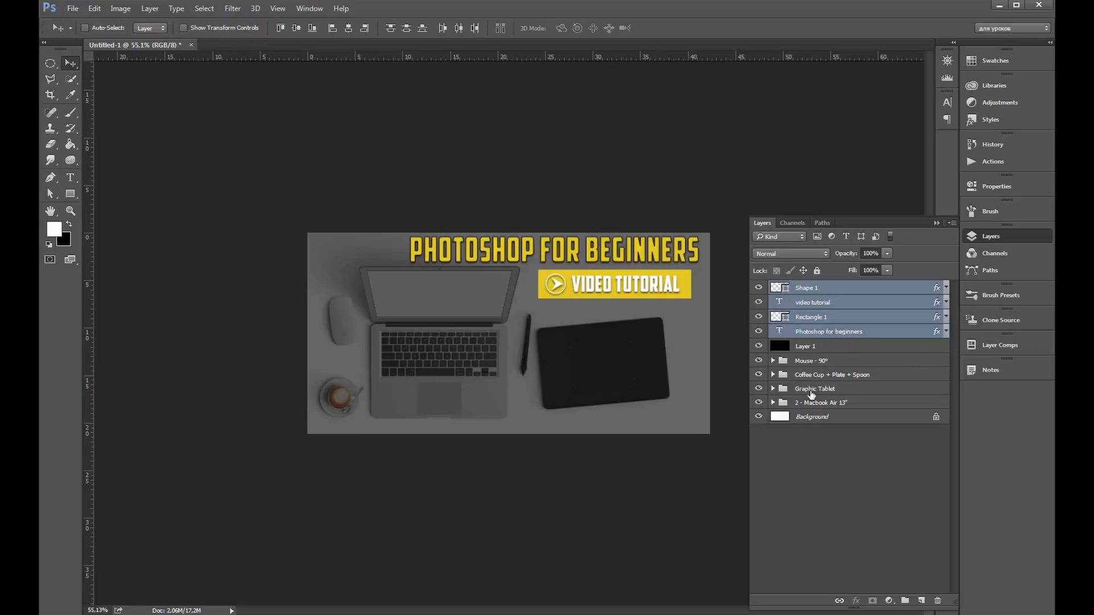
# Nudge the Graphic Tablet group up and left, then add a new layer above Layer 1
pyautogui.click(812, 388)
pyautogui.press('Up')
pyautogui.press('Up')
pyautogui.press('Up')
pyautogui.press('Up')
pyautogui.press('Up')
pyautogui.press('Up')
pyautogui.press('Up')
pyautogui.press('Up')
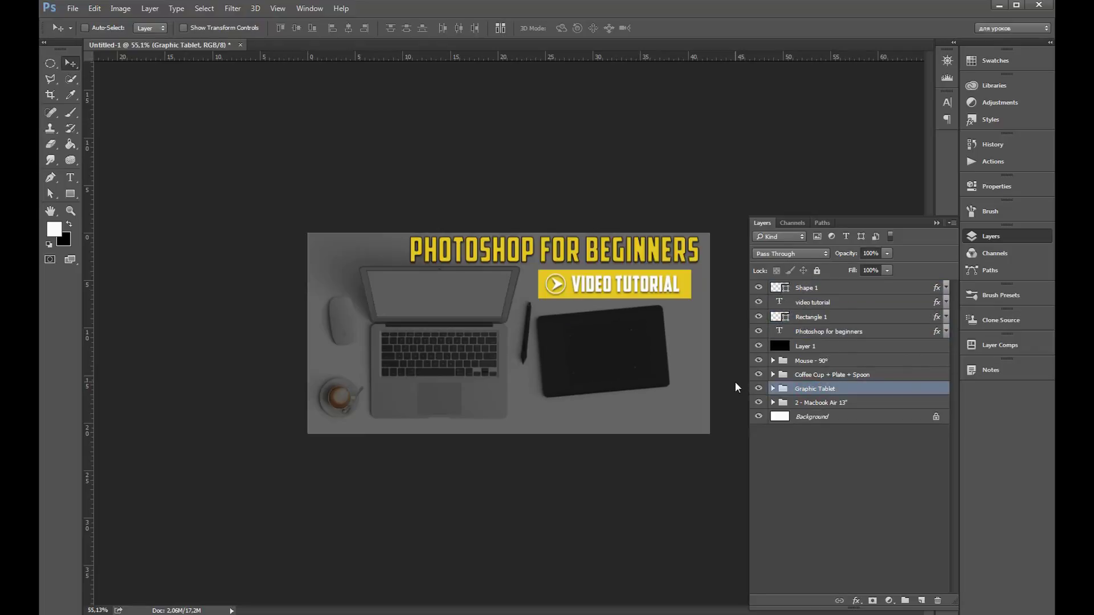
pyautogui.press('Left')
pyautogui.press('Left')
pyautogui.press('Left')
pyautogui.press('Left')
pyautogui.press('Left')
pyautogui.press('Left')
pyautogui.press('Left')
pyautogui.press('Left')
pyautogui.press('Left')
pyautogui.press('Up')
pyautogui.press('Up')
pyautogui.press('Up')
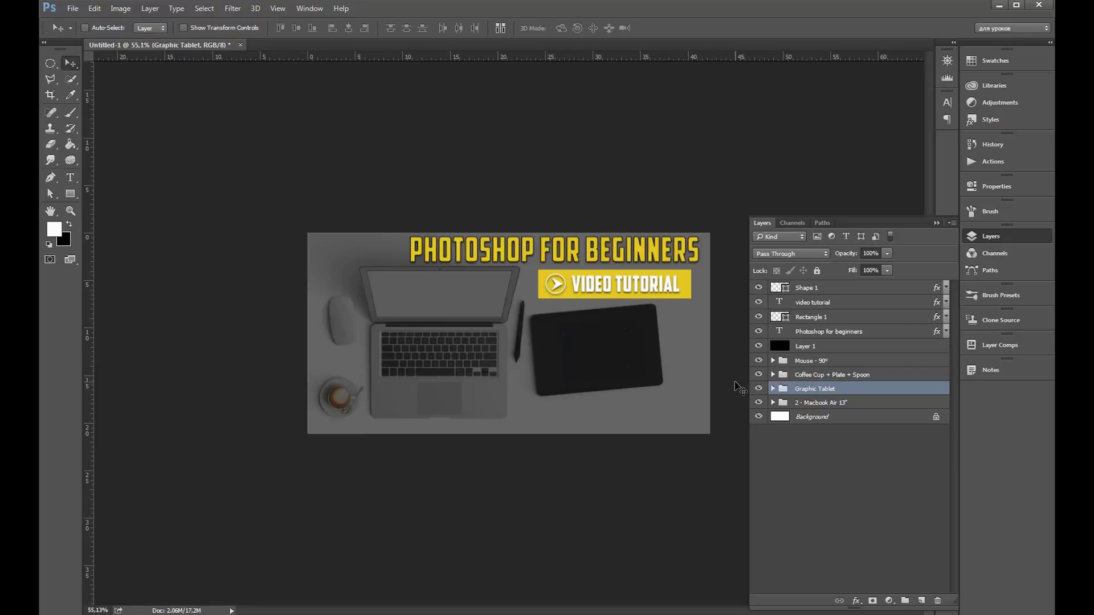
pyautogui.press('Down')
pyautogui.click(832, 347)
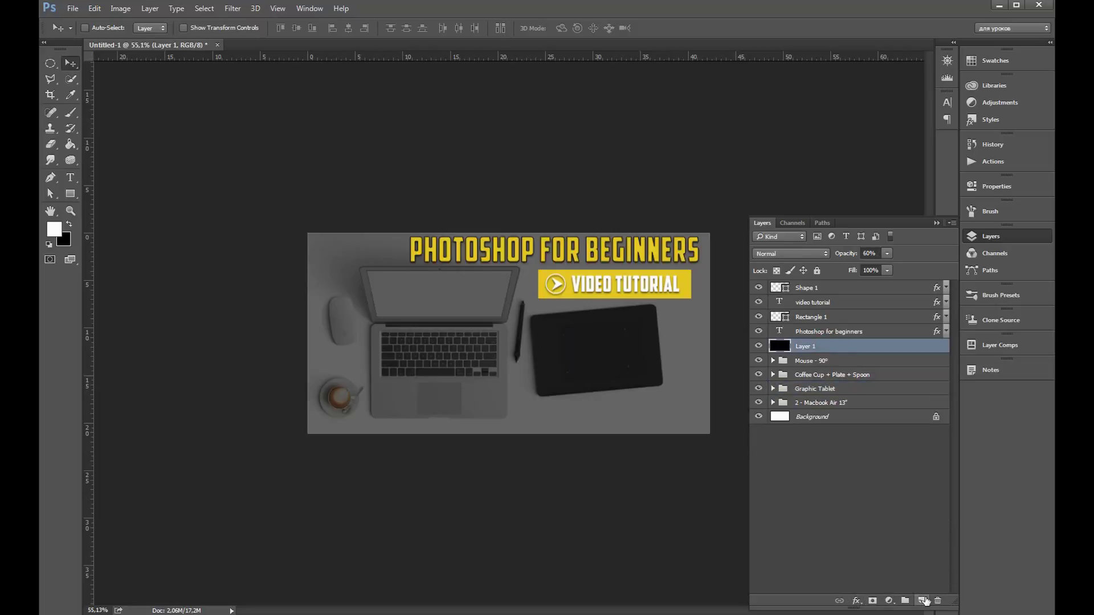
pyautogui.click(921, 602)
# Add the text 'Click here to start learning' near the banner bottom and enlarge it across the width
pyautogui.click(70, 177)
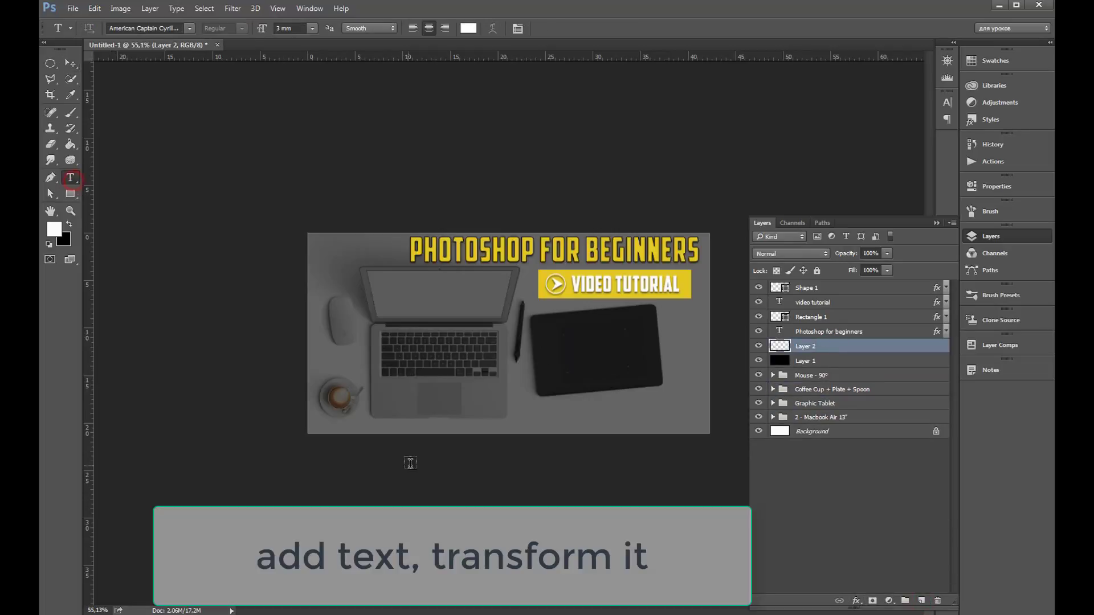
pyautogui.click(401, 414)
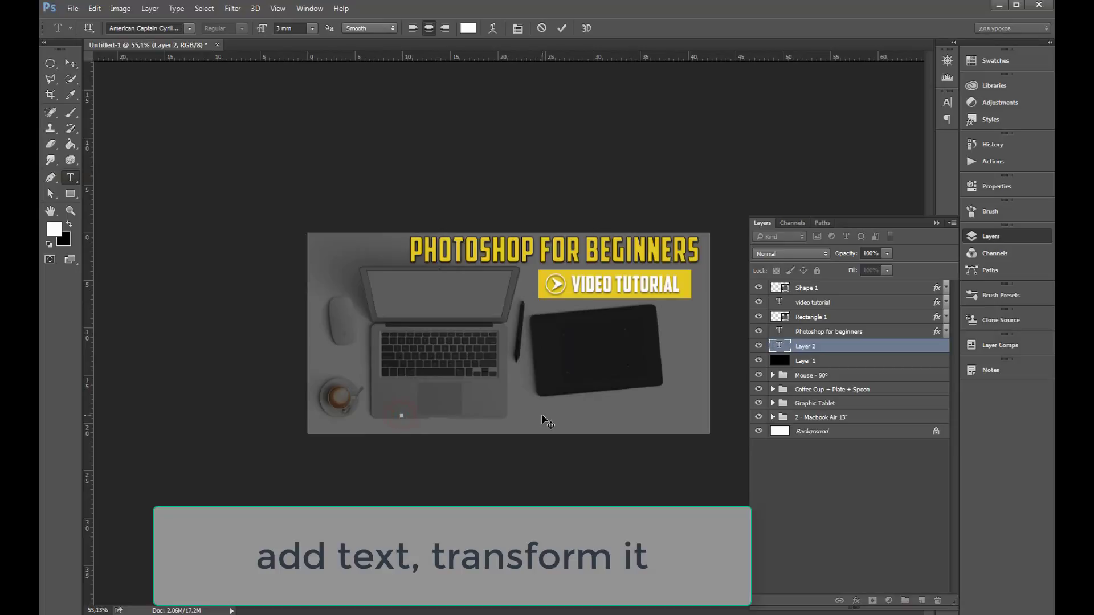
pyautogui.write('Click here to start learning')
pyautogui.click(562, 28)
pyautogui.press('v')
pyautogui.hotkey('ctrl', 't')
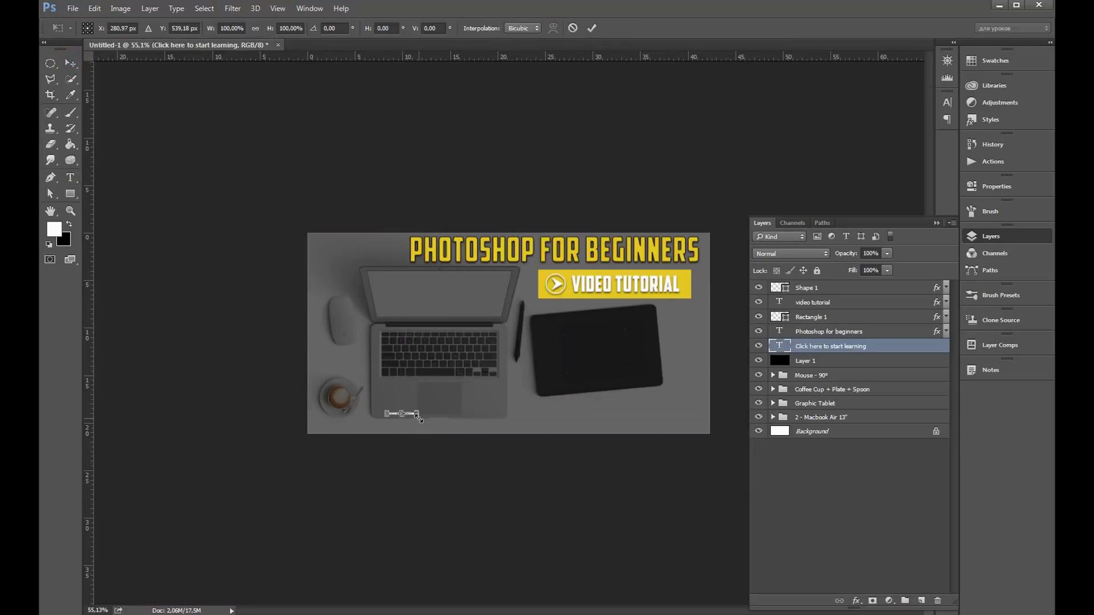
pyautogui.moveTo(418, 417)
pyautogui.mouseDown()
pyautogui.moveTo(551, 442)
pyautogui.moveTo(569, 412)
pyautogui.mouseUp()
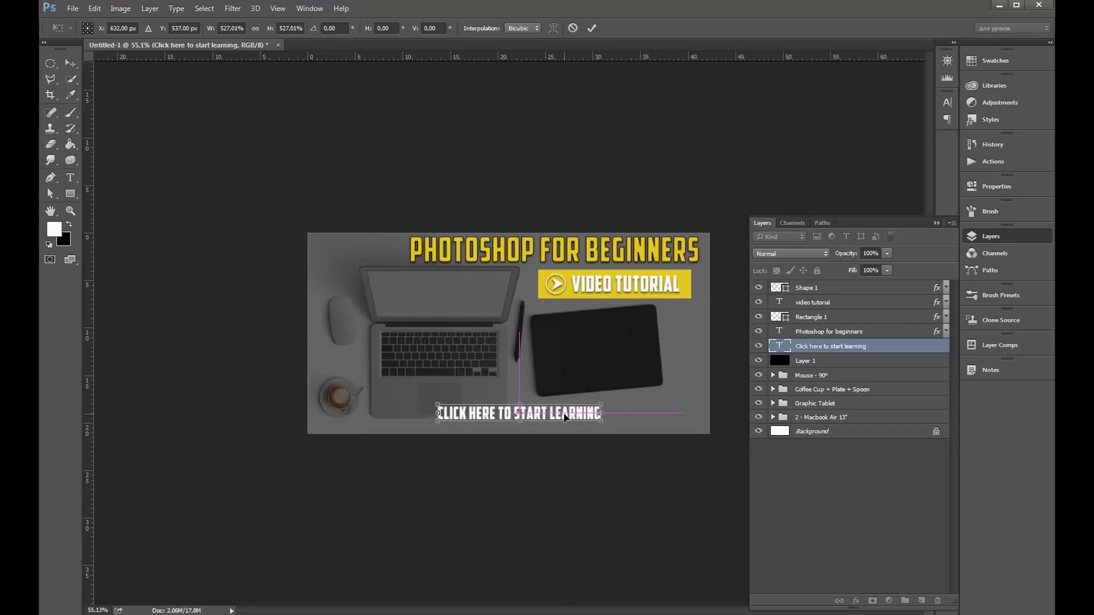
pyautogui.press('Return')
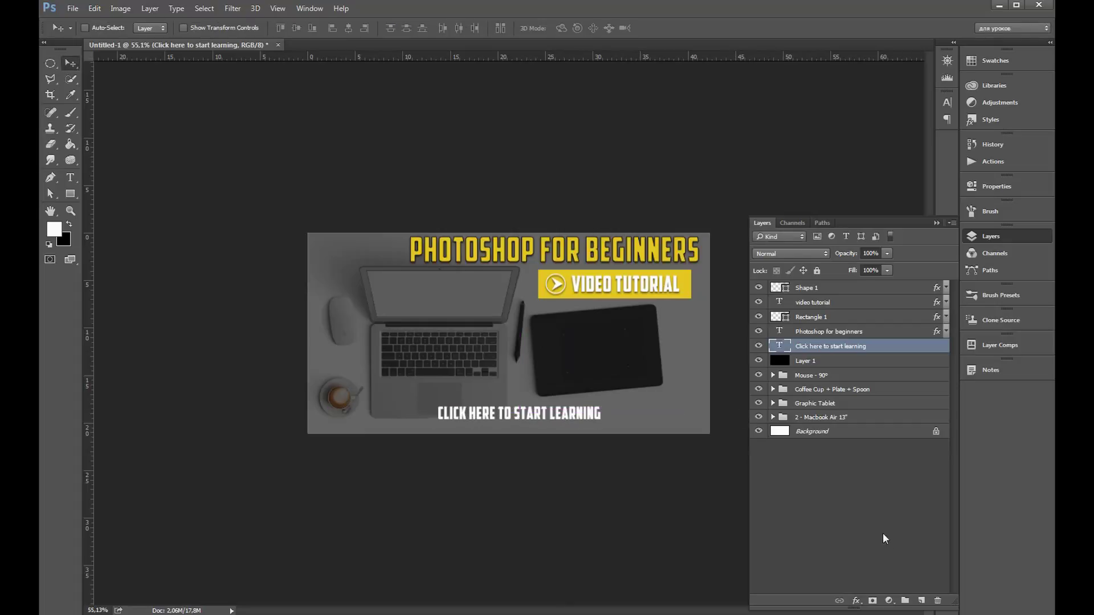
# Add a new layer beneath the caption text and draw a bar across the banner bottom
pyautogui.click(921, 601)
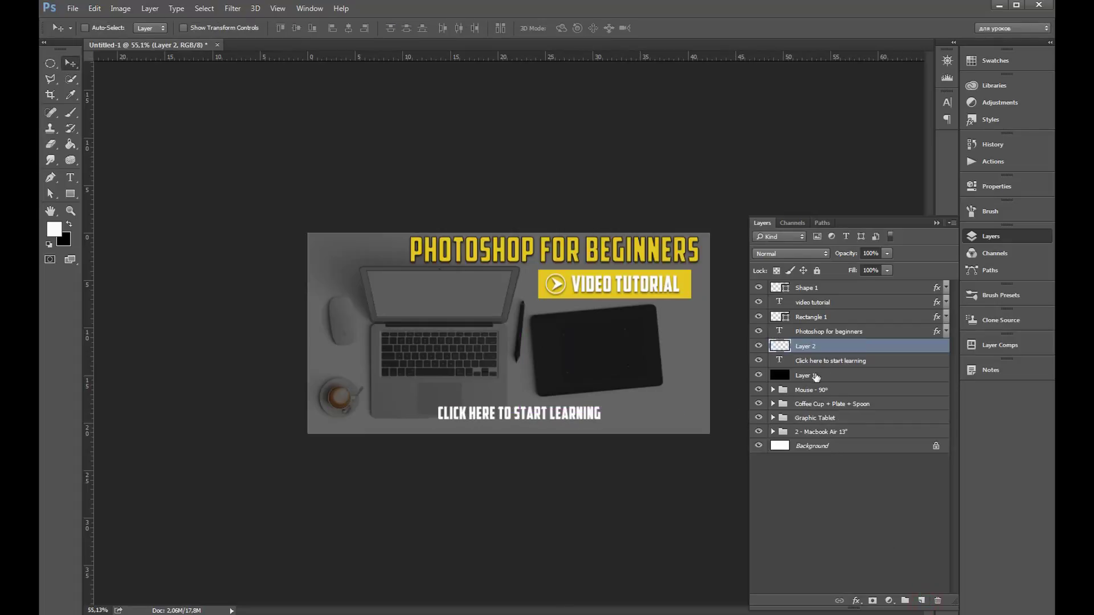
pyautogui.moveTo(813, 347); pyautogui.dragTo(816, 371)
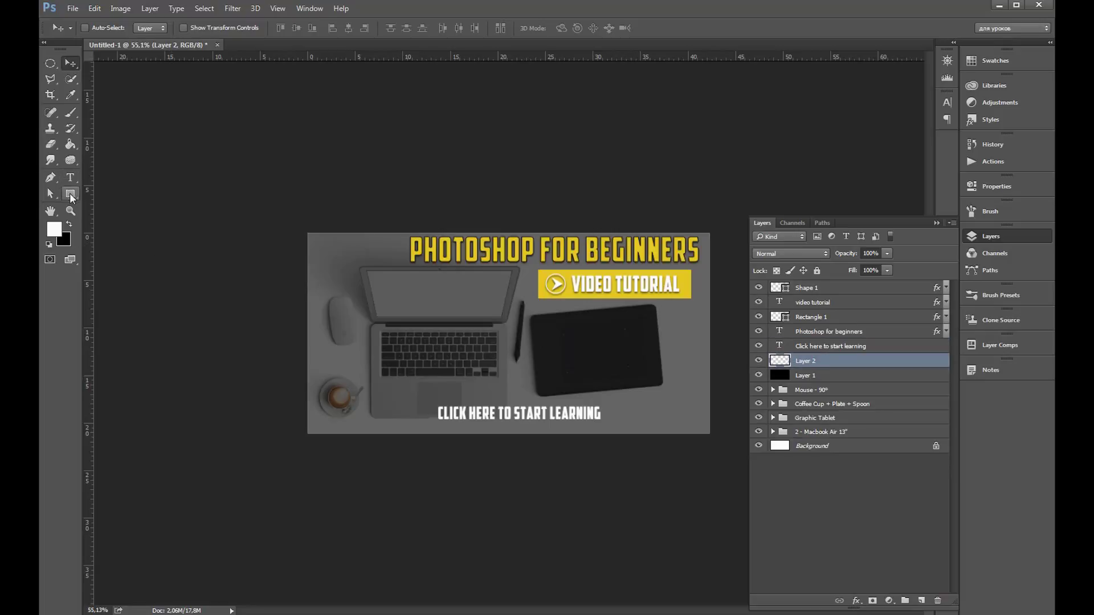
pyautogui.click(70, 194)
pyautogui.moveTo(309, 399); pyautogui.dragTo(709, 422)
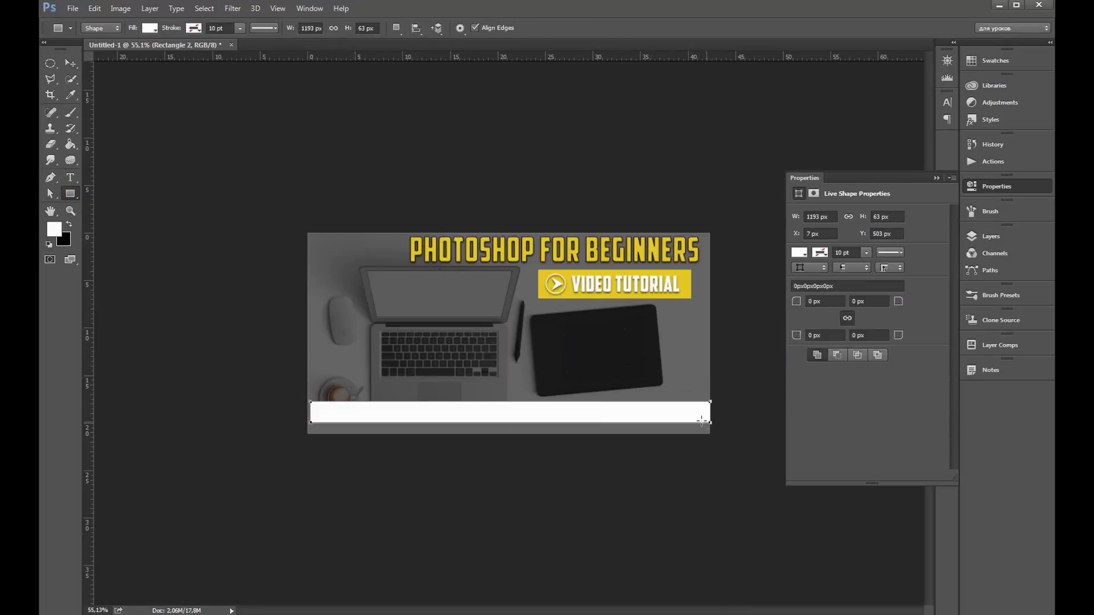
# Stretch the bar so it spans the full canvas width edge to edge
pyautogui.click(71, 63)
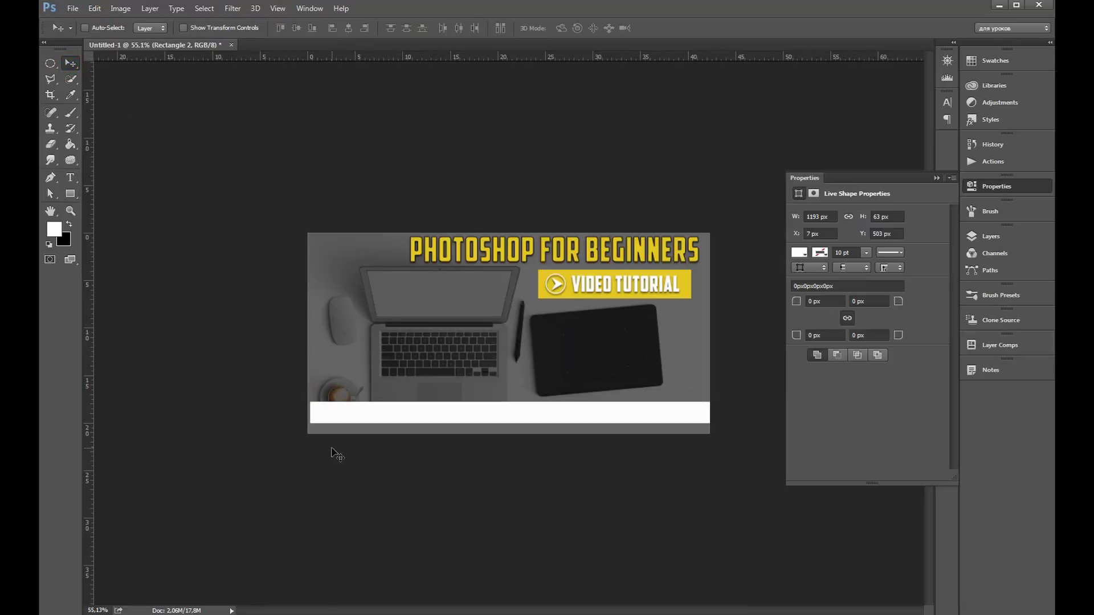
pyautogui.hotkey('ctrl', 't')
pyautogui.hotkey('ctrl', '+')
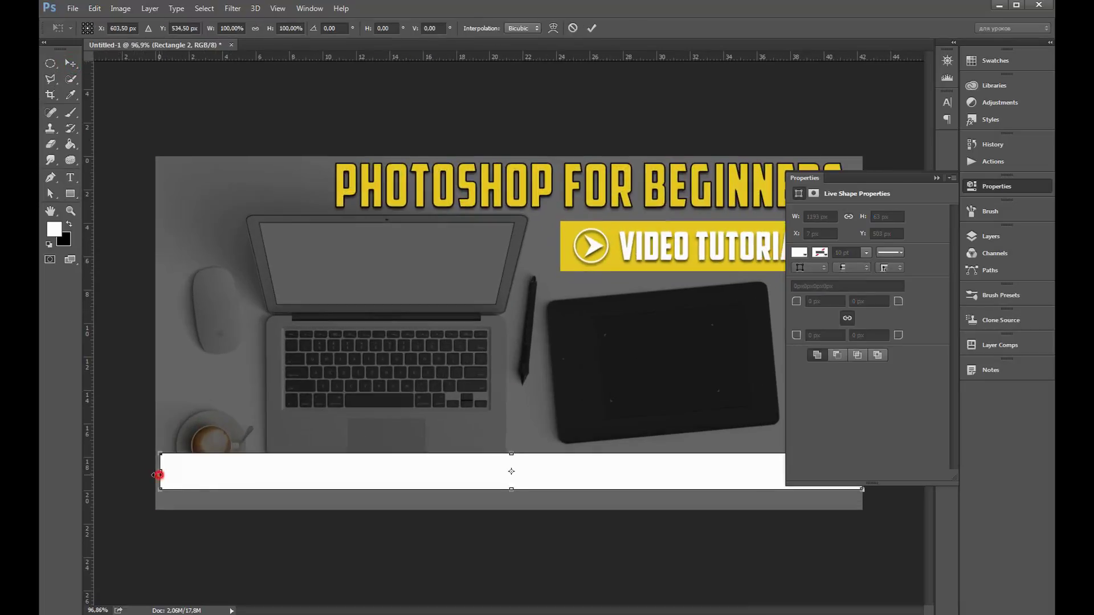
pyautogui.moveTo(158, 474); pyautogui.dragTo(156, 475)
pyautogui.hotkey('ctrl', '-')
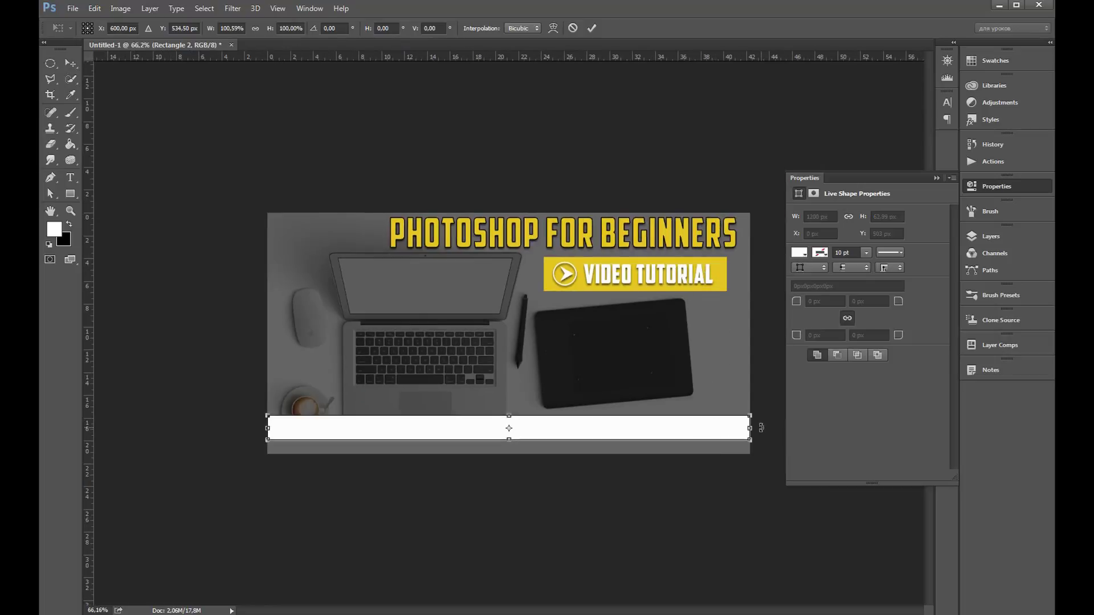
pyautogui.moveTo(750, 428); pyautogui.dragTo(749, 428)
pyautogui.press('Return')
pyautogui.click(991, 236)
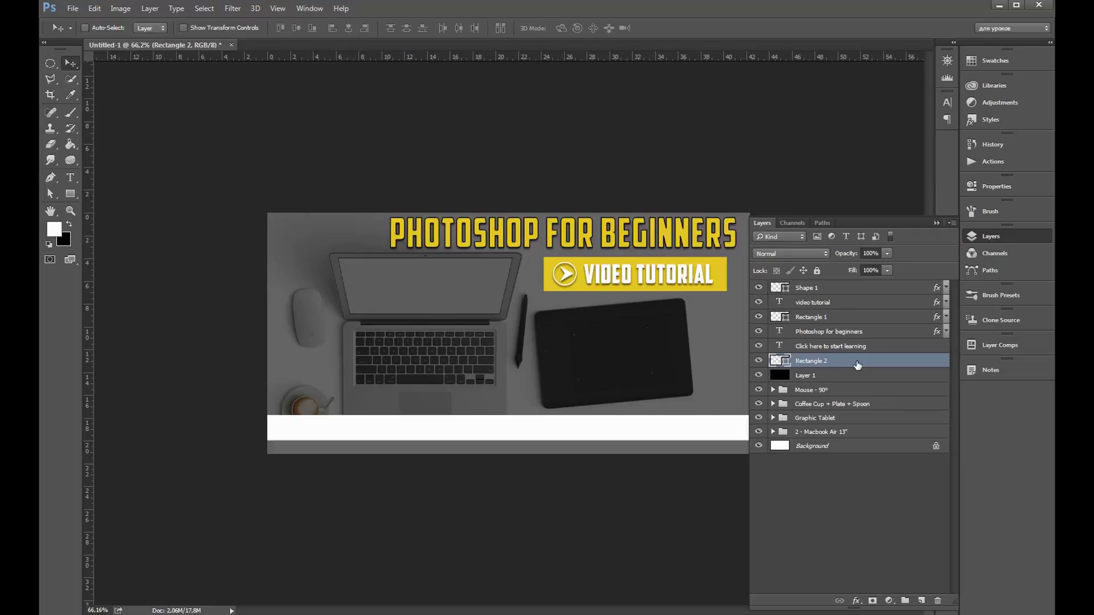
# Give Rectangle 2 a pink-red Color Overlay using colour ed145b
pyautogui.doubleClick(859, 362)
pyautogui.moveTo(602, 104)
pyautogui.mouseDown()
pyautogui.moveTo(897, 110)
pyautogui.moveTo(792, 235)
pyautogui.mouseUp()
pyautogui.click(665, 275)
pyautogui.click(996, 61)
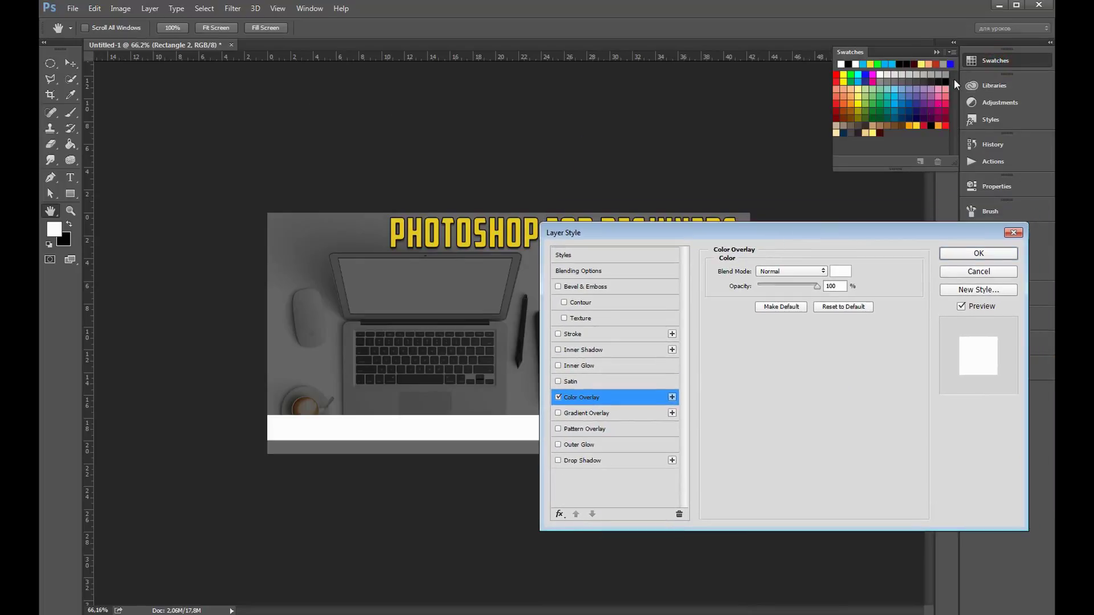
pyautogui.click(841, 272)
pyautogui.click(853, 88)
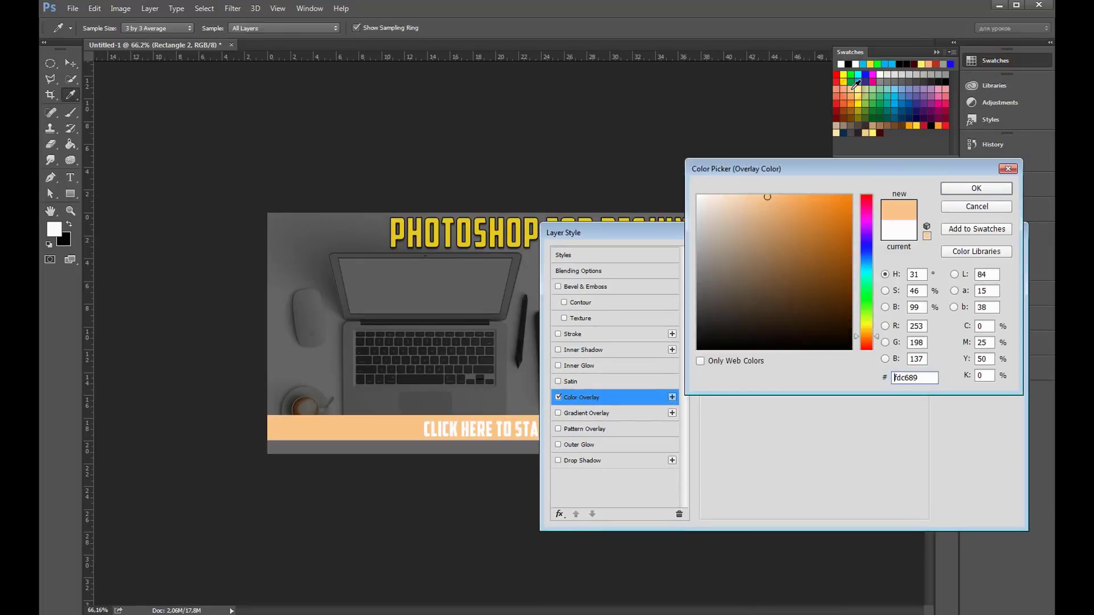
pyautogui.click(841, 73)
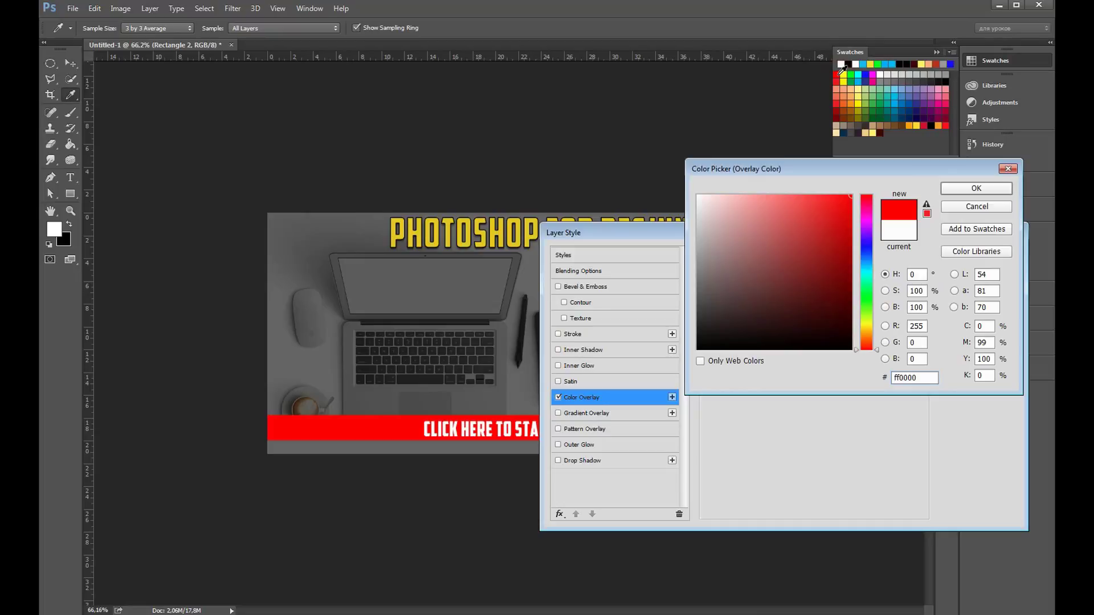
pyautogui.click(877, 79)
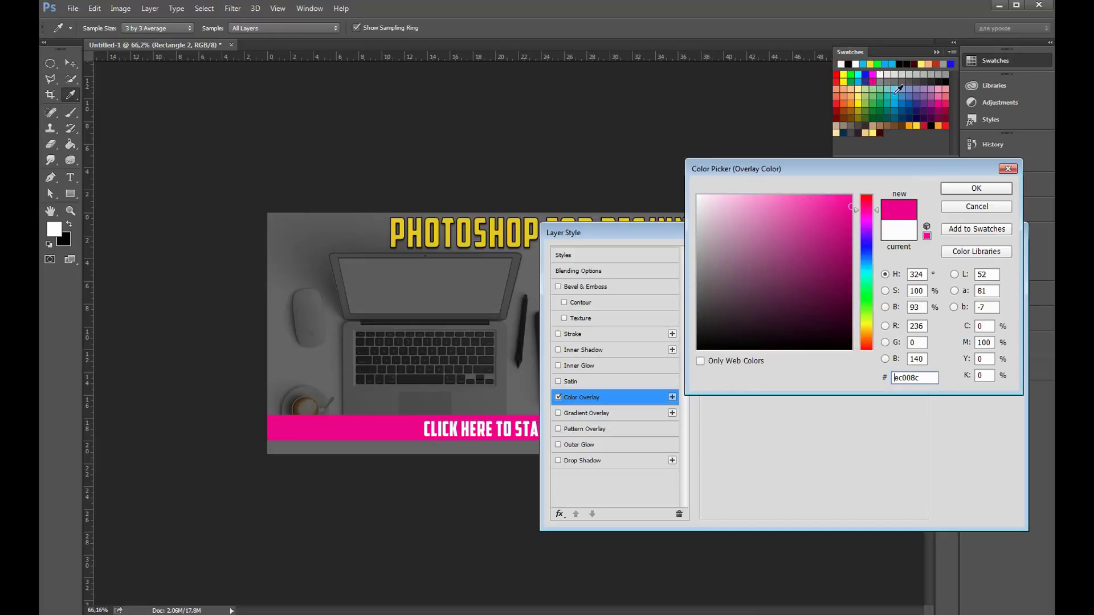
pyautogui.click(947, 101)
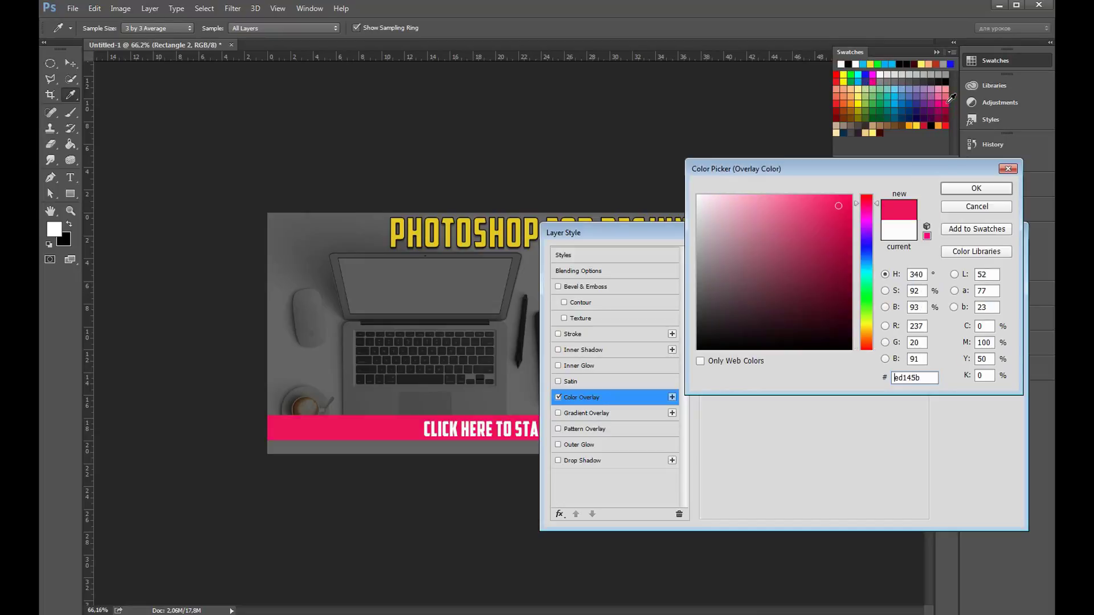
pyautogui.click(969, 188)
pyautogui.click(962, 254)
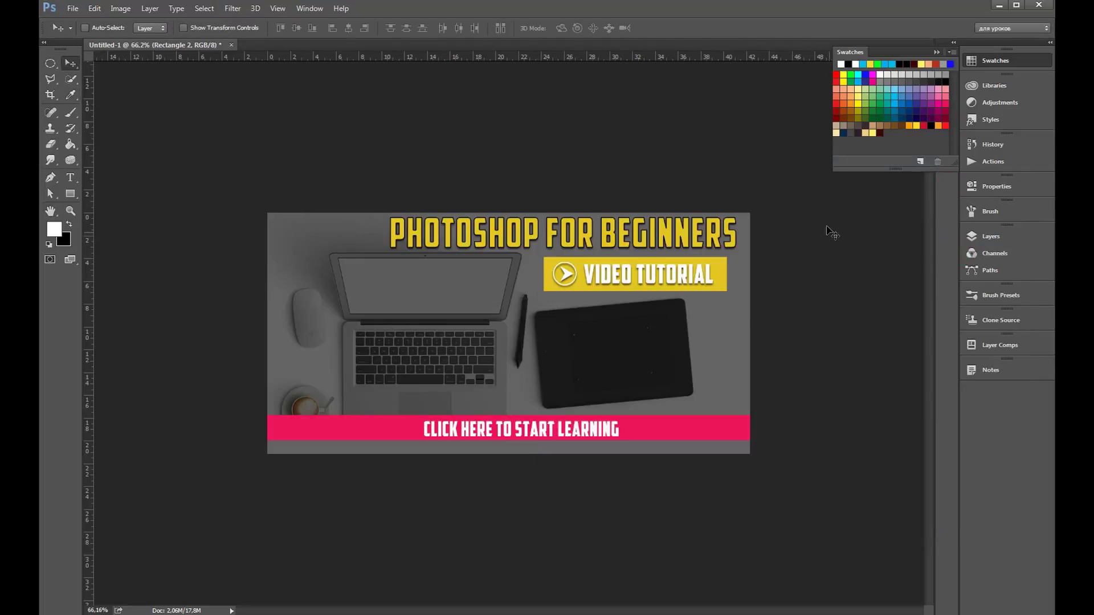
# Copy the VIDEO TUTORIAL text's effects onto the 'Click here to start learning' caption
pyautogui.click(973, 239)
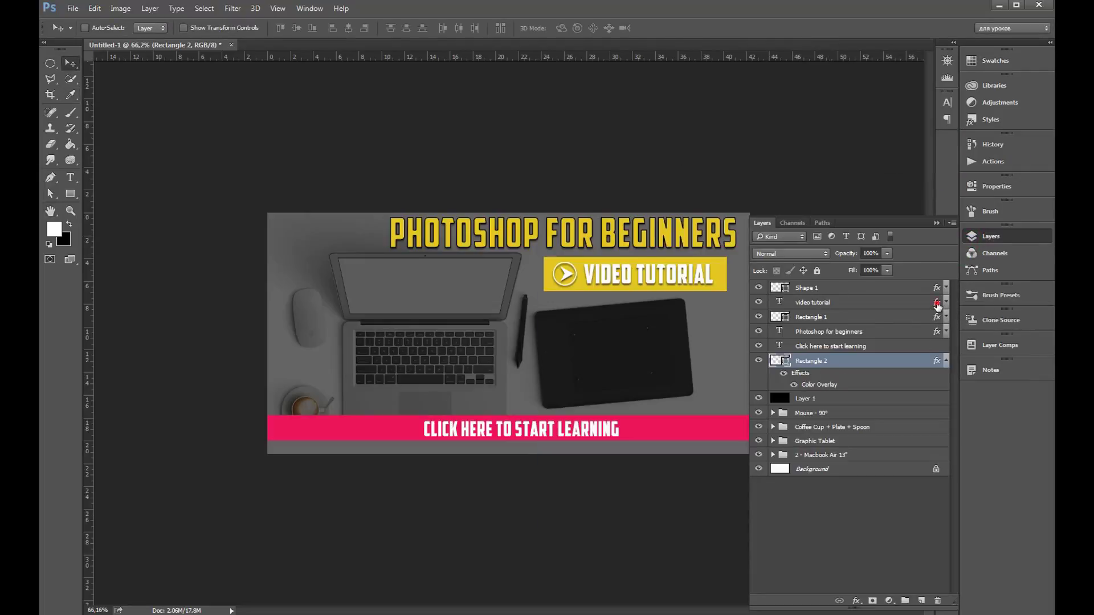
pyautogui.click(938, 307)
pyautogui.click(946, 360)
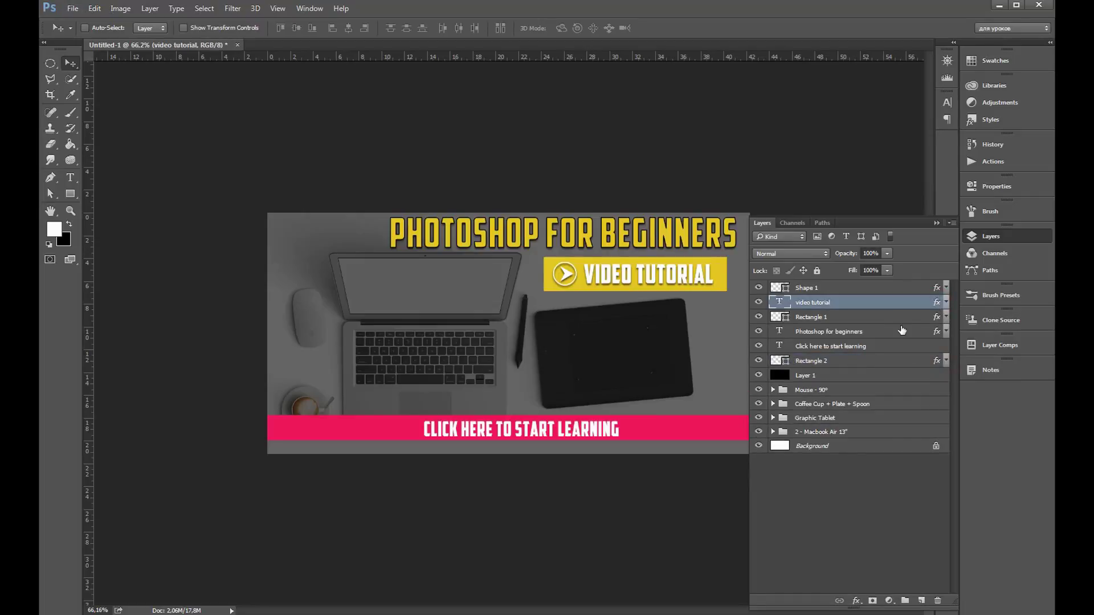
pyautogui.moveTo(937, 302); pyautogui.dragTo(938, 346)
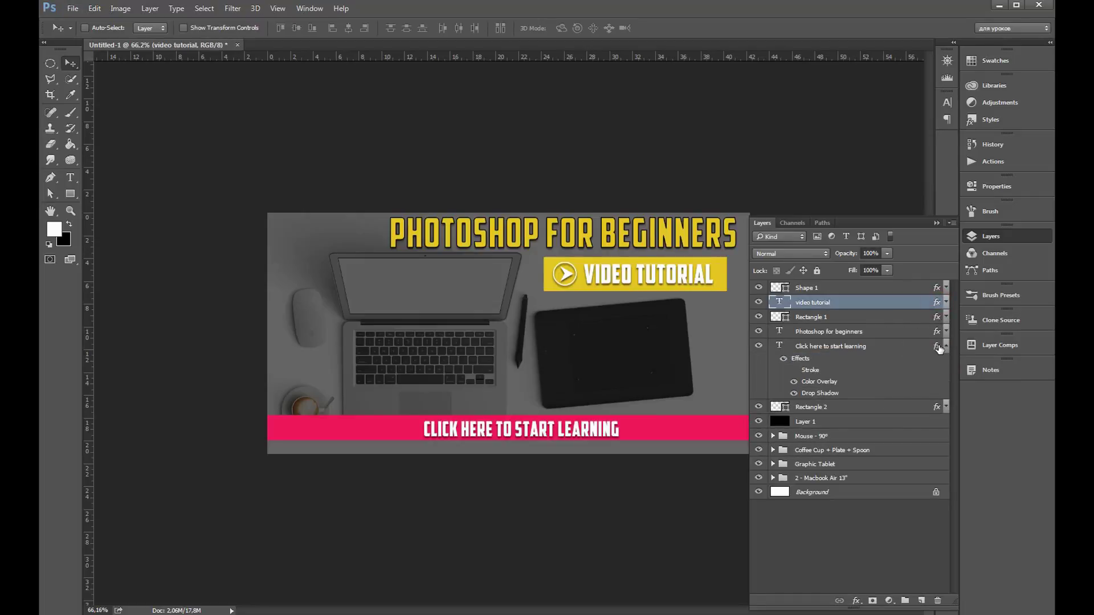
pyautogui.press('Up')
pyautogui.press('Up')
pyautogui.press('Up')
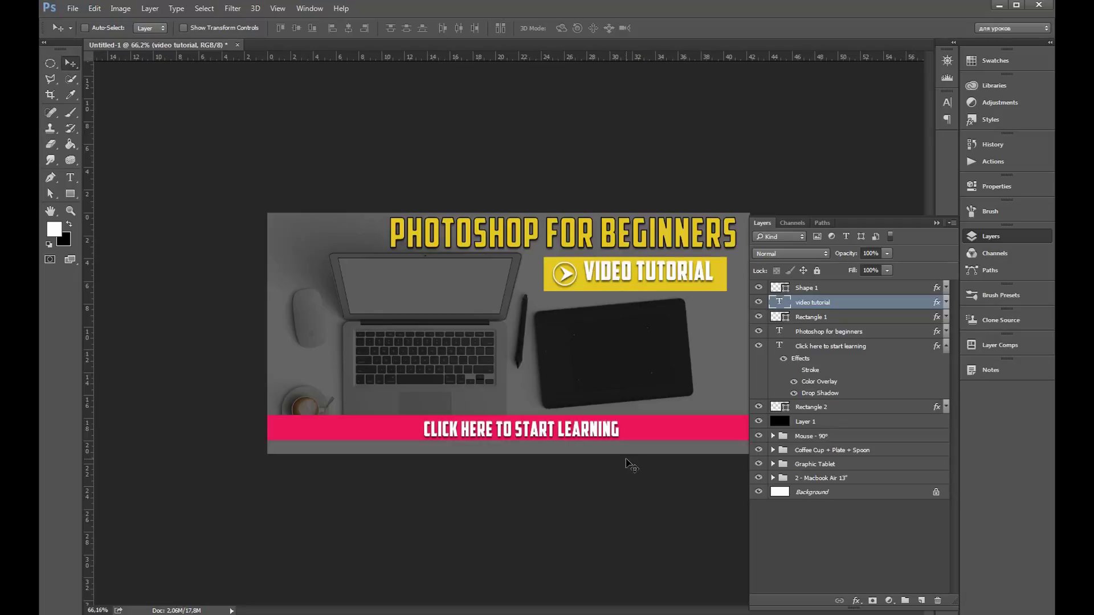
pyautogui.hotkey('shift', 'Down')
pyautogui.click(946, 346)
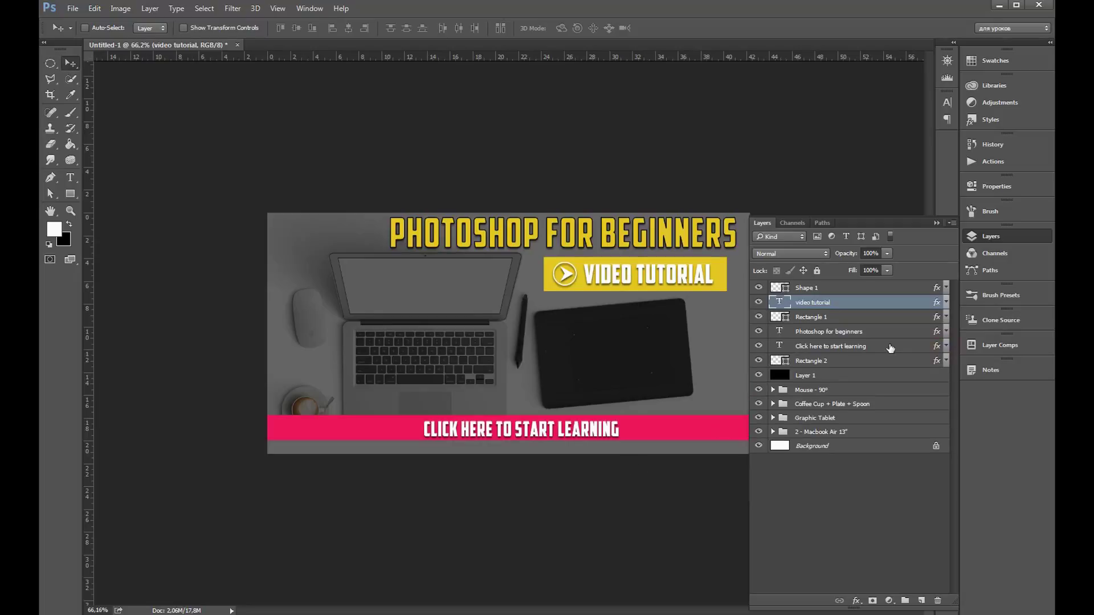
# Stretch the pink Rectangle 2 bar taller, evenly above and below the caption
pyautogui.click(843, 346)
pyautogui.scroll(-2, 520, 370)
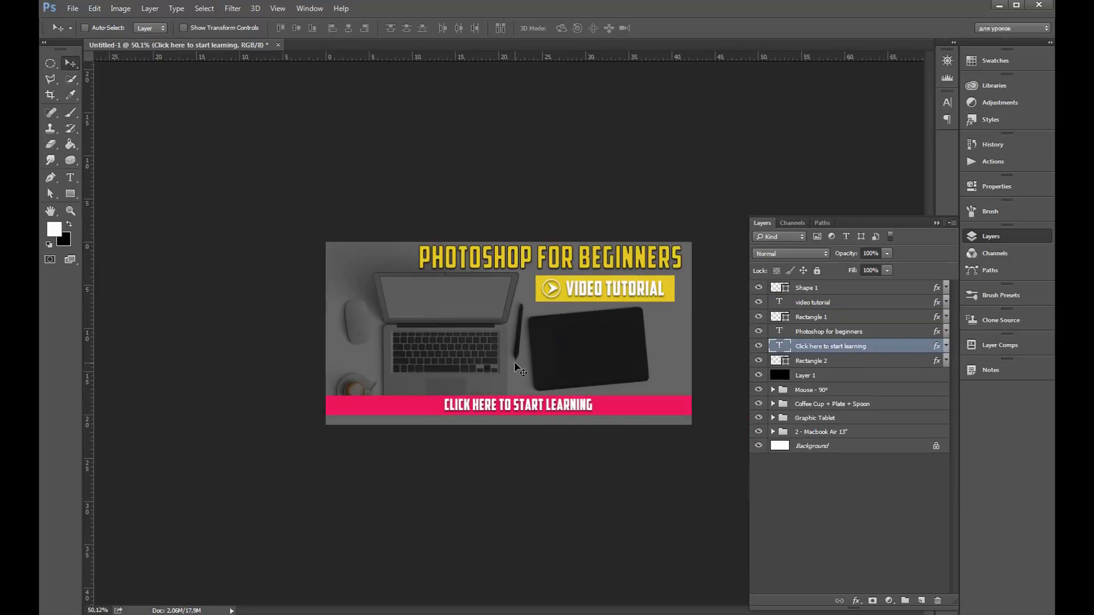
pyautogui.scroll(1, 666, 373)
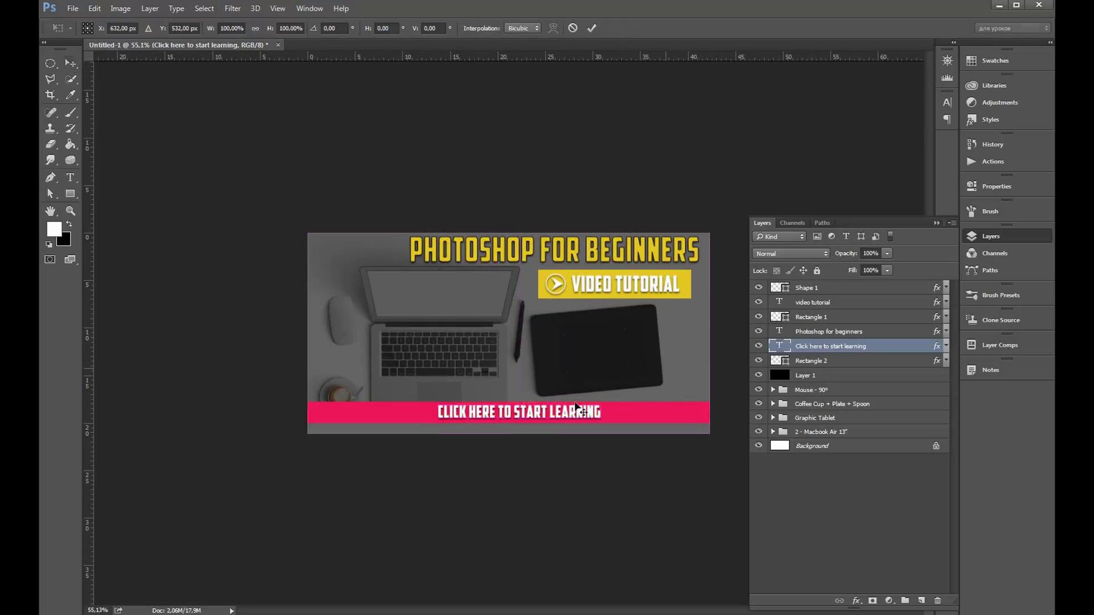
pyautogui.scroll(3, 667, 374)
pyautogui.click(809, 361)
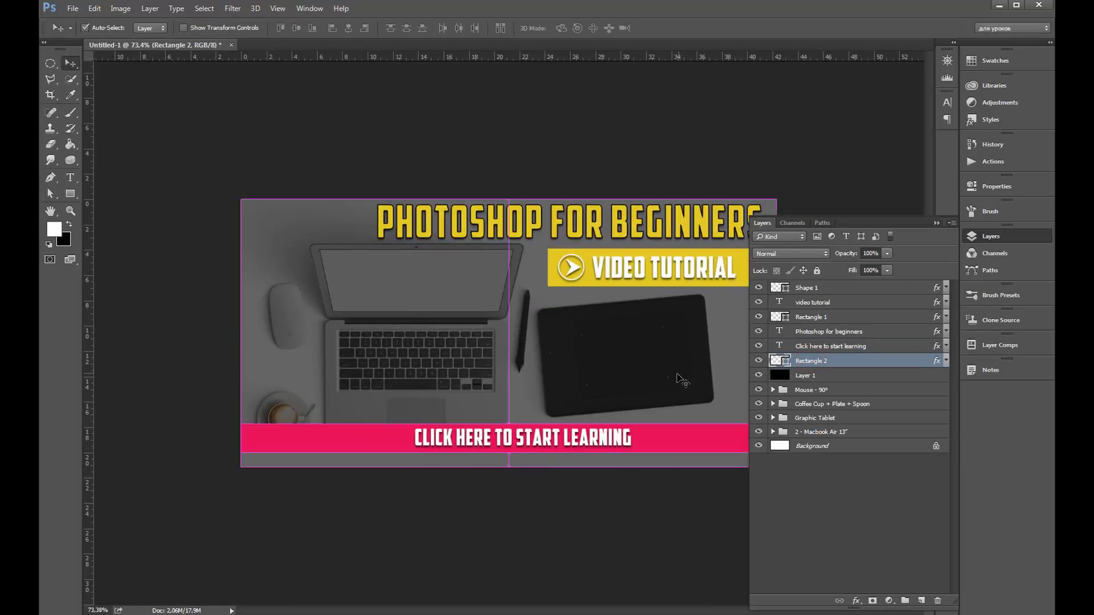
pyautogui.hotkey('ctrl', 't')
pyautogui.scroll(2, 514, 336)
pyautogui.scroll(2, 513, 336)
pyautogui.moveTo(509, 467); pyautogui.dragTo(509, 459)
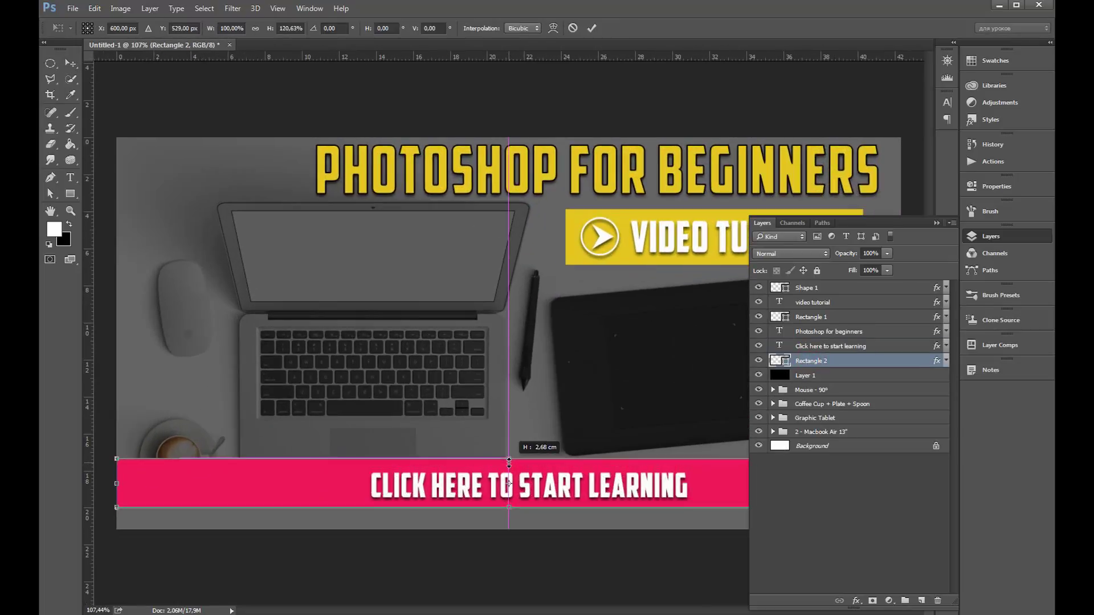
pyautogui.hotkey('ctrl', 'z')
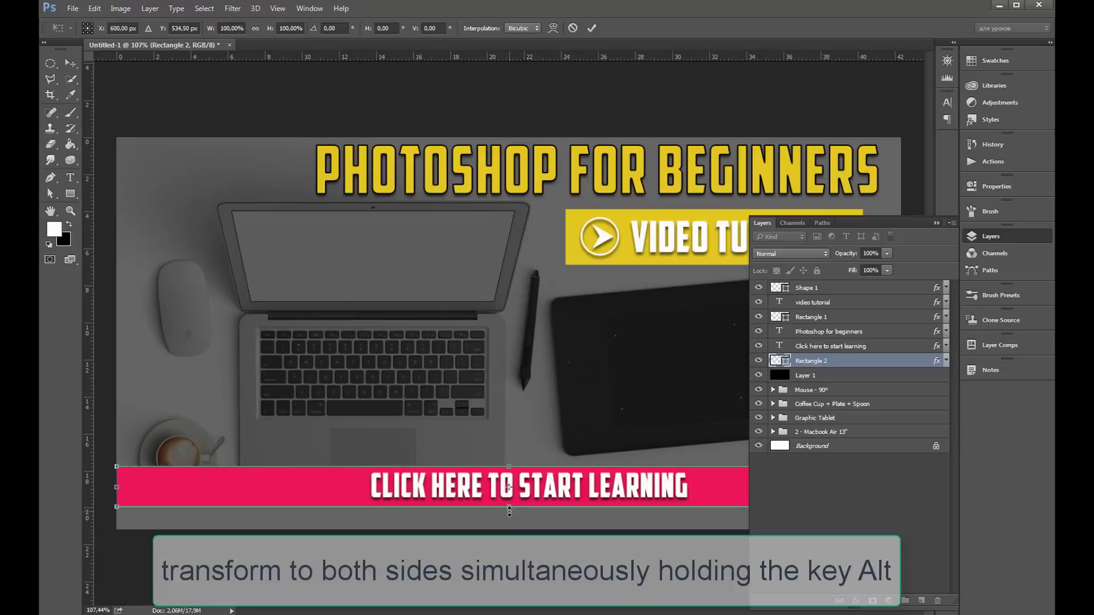
pyautogui.moveTo(509, 509); pyautogui.dragTo(510, 514)
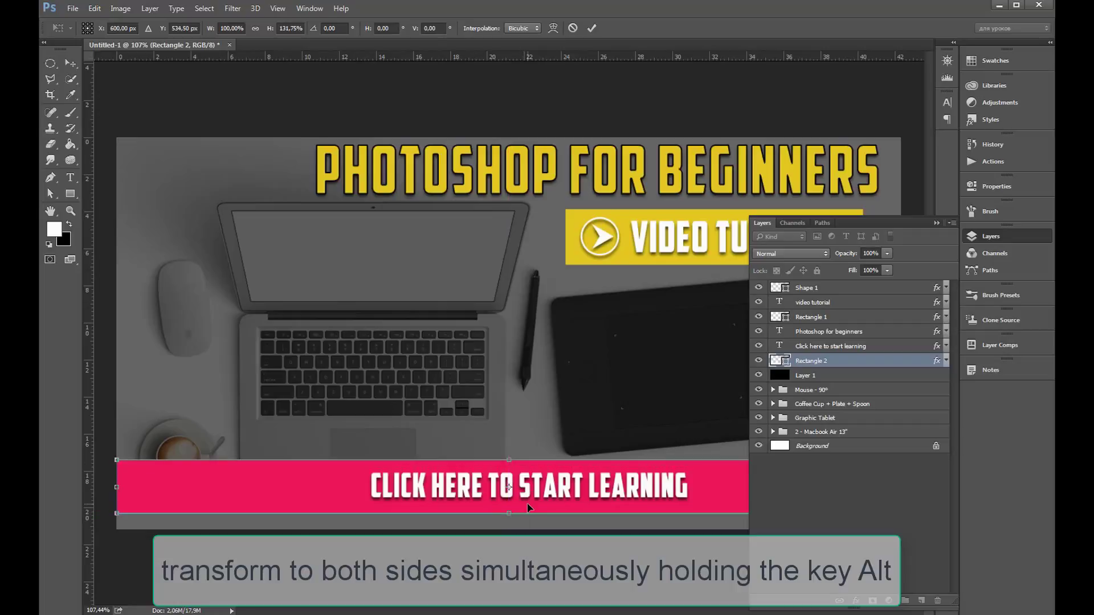
pyautogui.press('Return')
pyautogui.scroll(-7, 478, 454)
pyautogui.scroll(2, 520, 381)
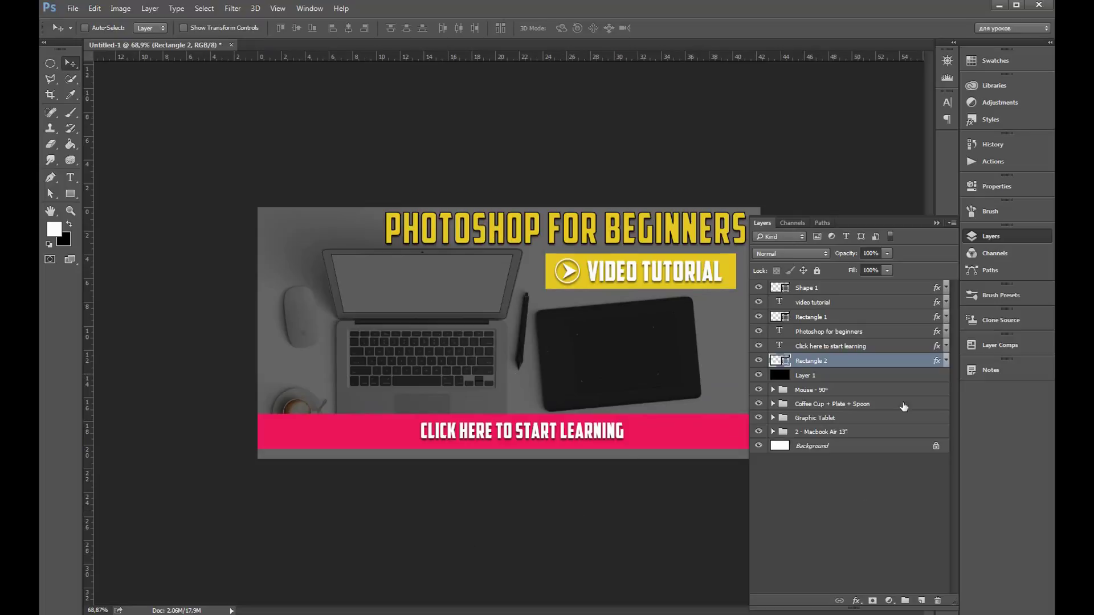
# Add a new layer and draw the light-bulb burst custom shape in the banner's top-left corner
pyautogui.click(922, 601)
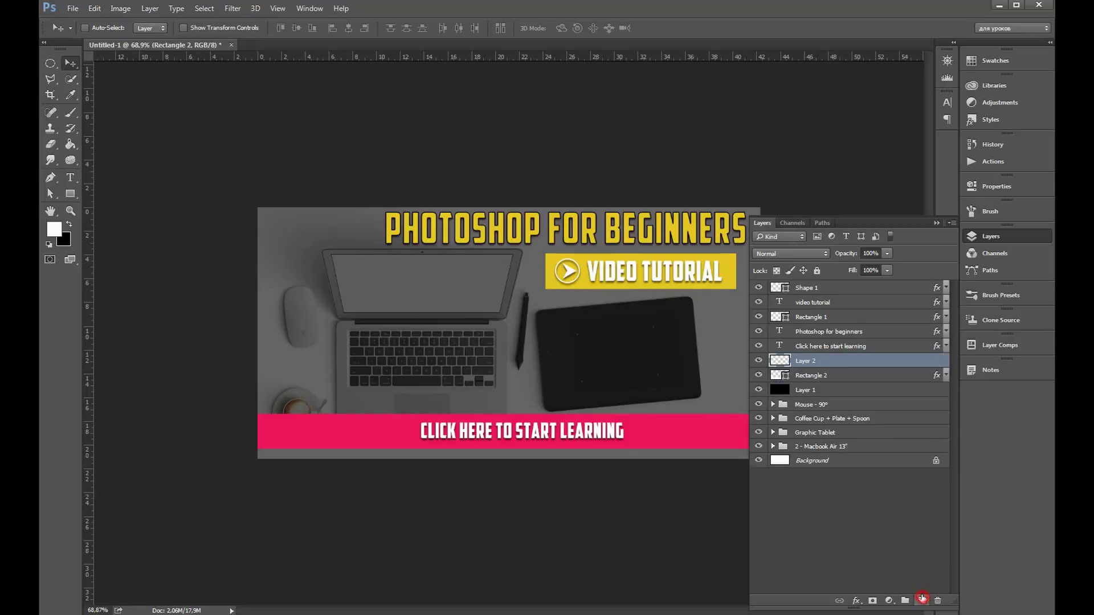
pyautogui.click(70, 195)
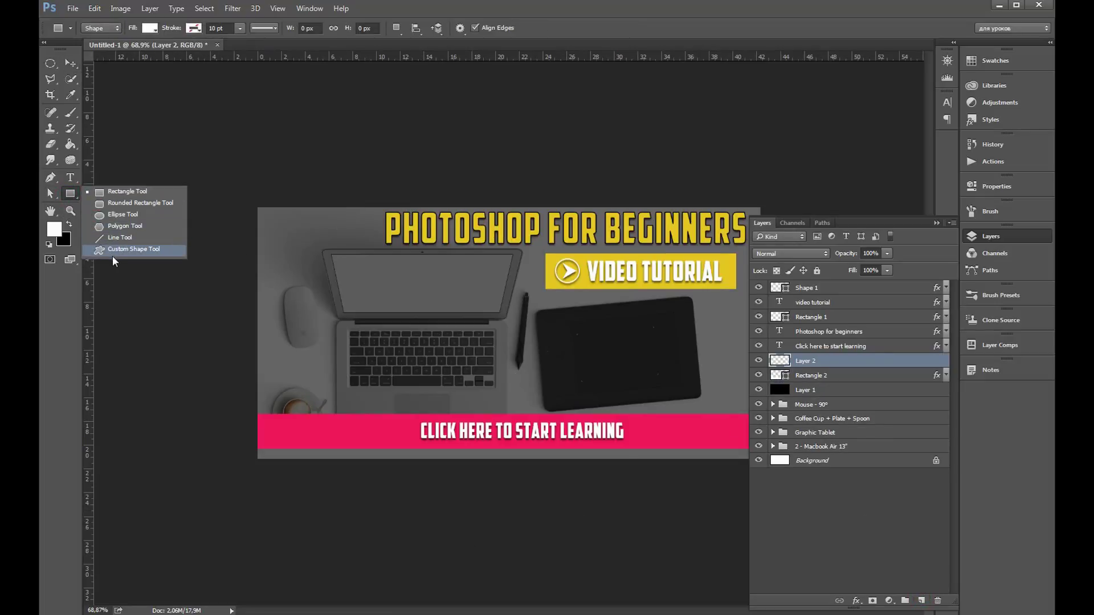
pyautogui.click(135, 247)
pyautogui.click(515, 30)
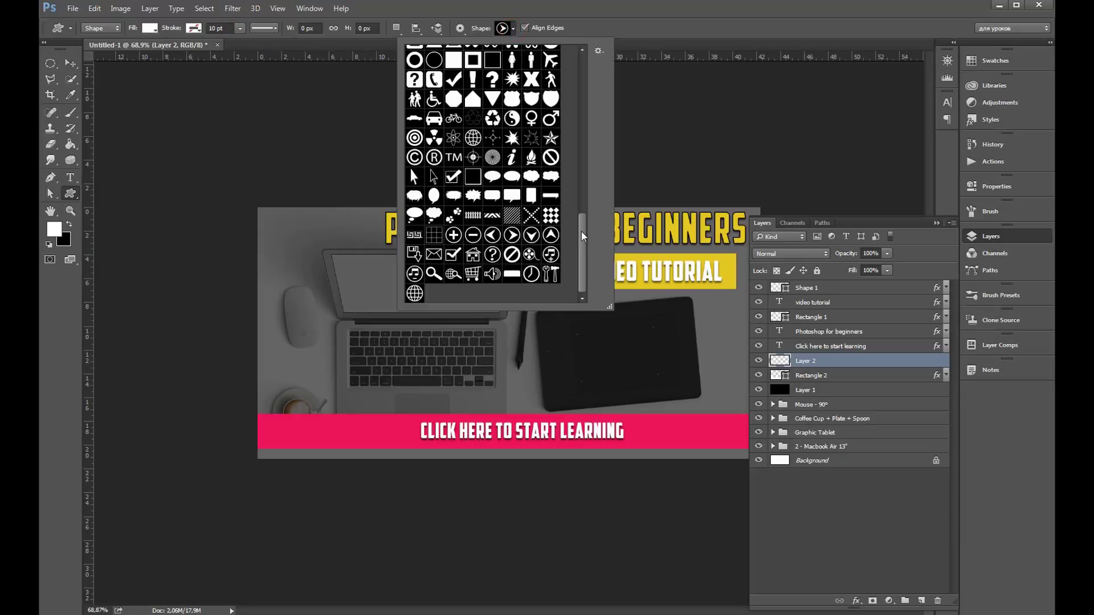
pyautogui.moveTo(580, 232); pyautogui.dragTo(570, 71)
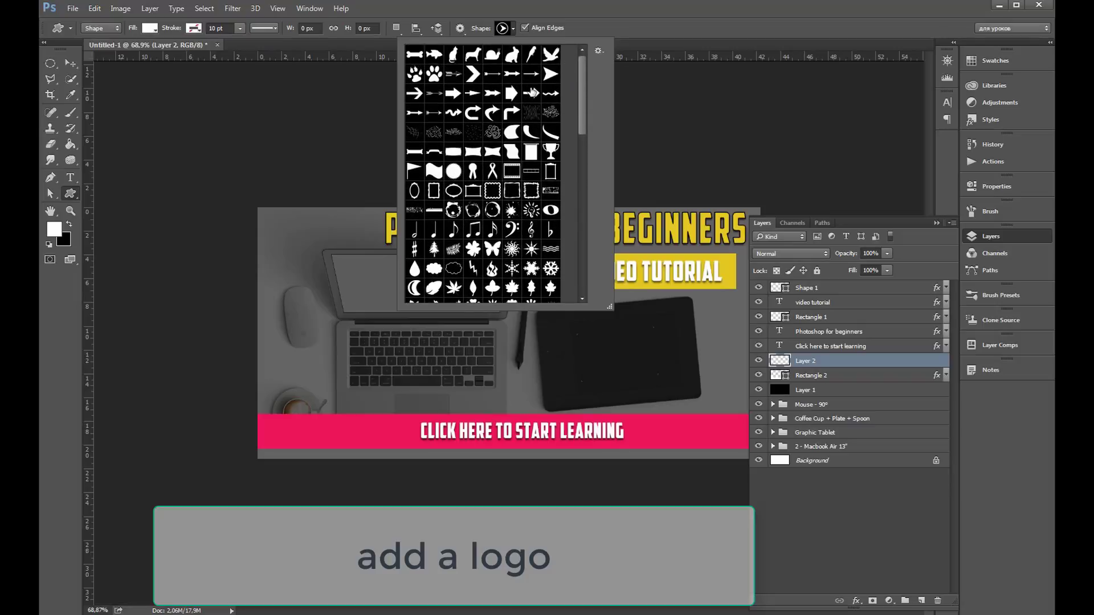
pyautogui.click(454, 172)
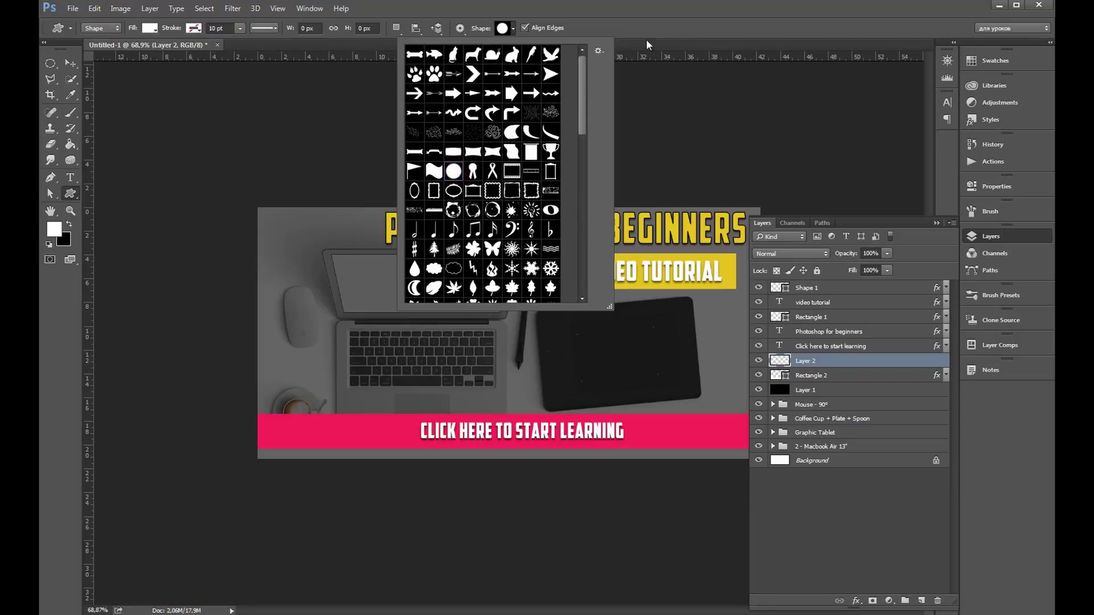
pyautogui.click(531, 210)
pyautogui.click(640, 12)
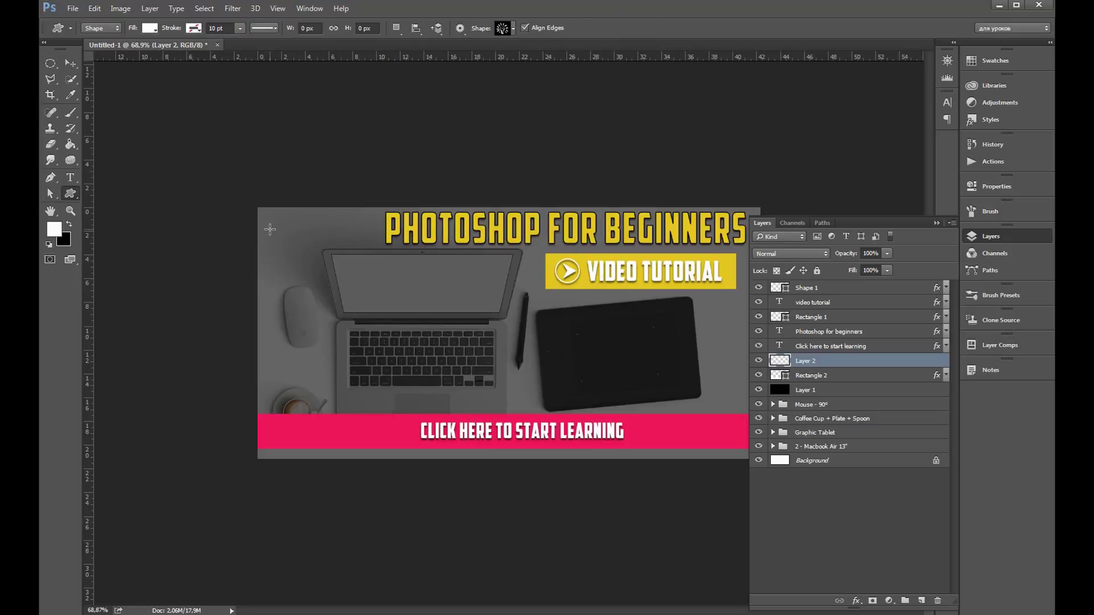
pyautogui.moveTo(271, 224); pyautogui.dragTo(317, 269)
# Move the lightbulb shape to the top-left corner and copy Rectangle 2's pink Color Overlay onto it
pyautogui.click(70, 63)
pyautogui.scroll(1, 514, 339)
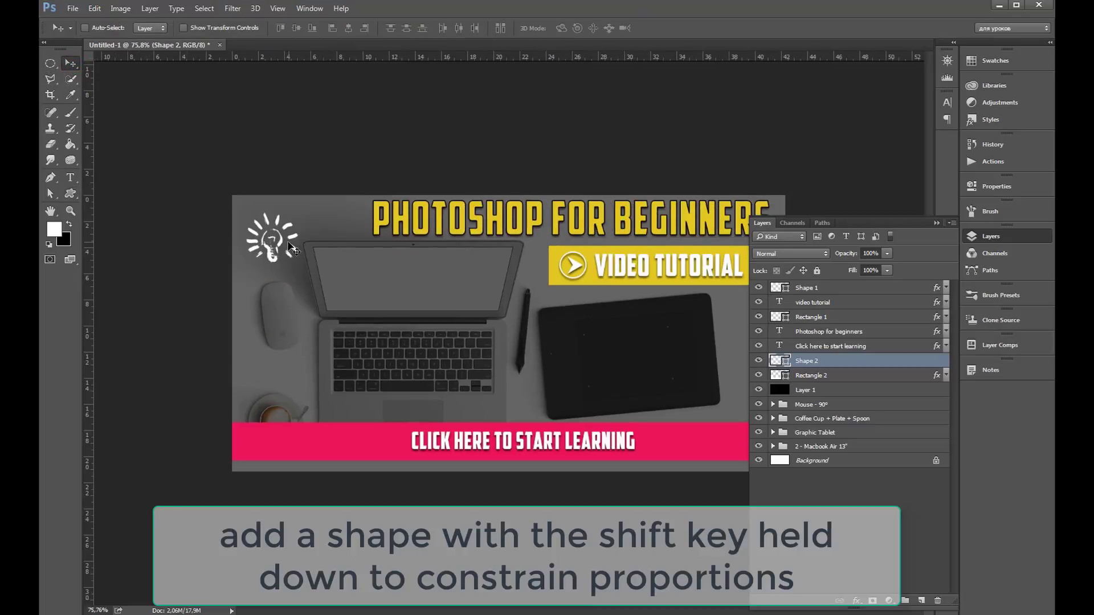
pyautogui.moveTo(285, 234); pyautogui.dragTo(288, 241)
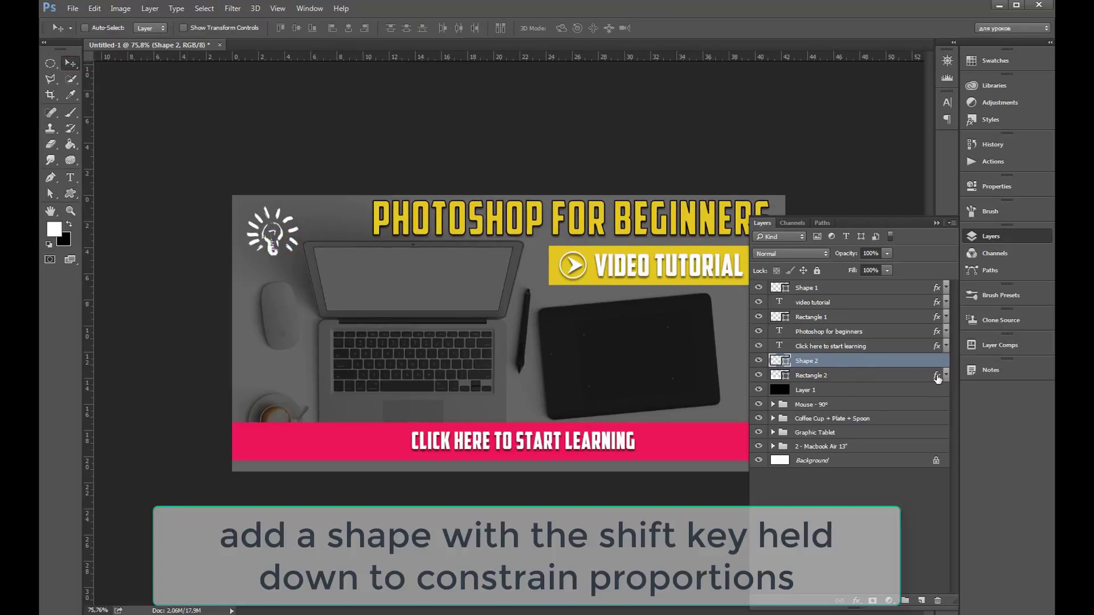
pyautogui.moveTo(938, 376); pyautogui.dragTo(936, 362)
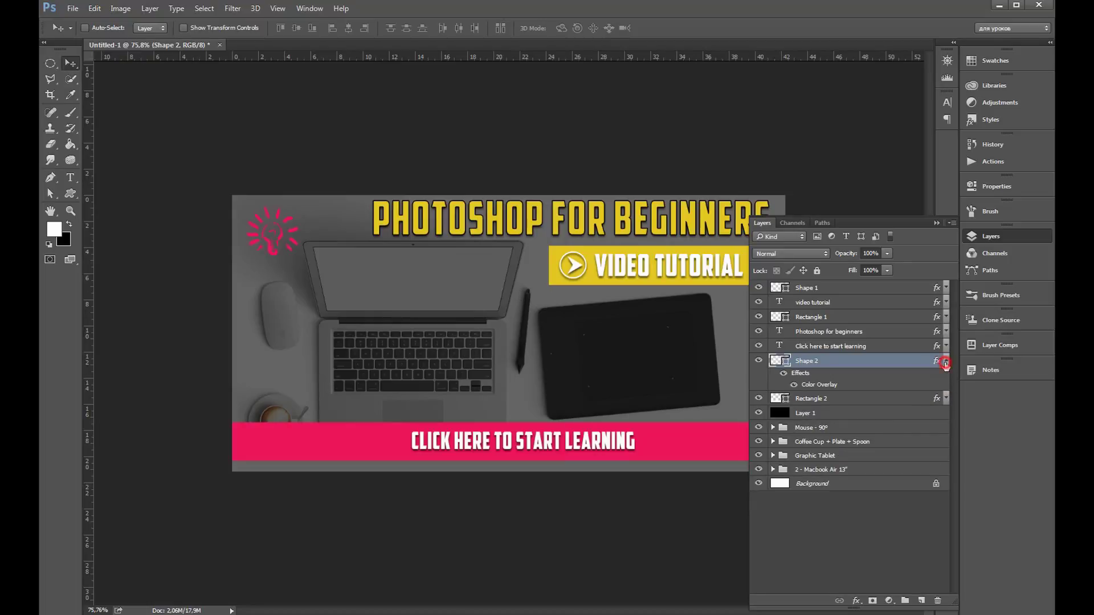
pyautogui.click(946, 361)
pyautogui.scroll(-1, 399, 268)
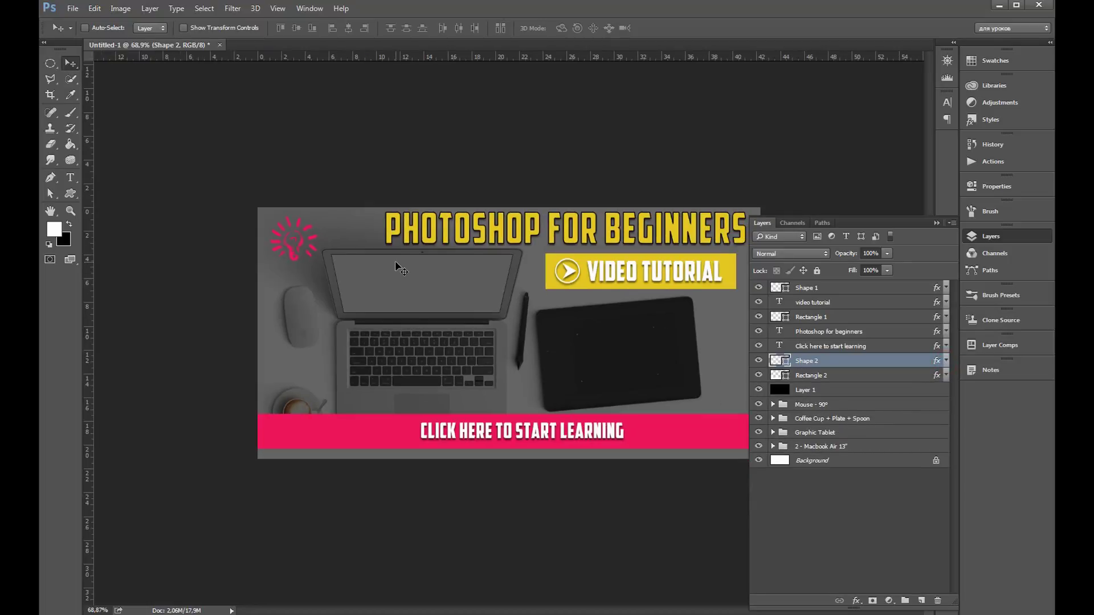
# On a new layer, type the caption 'photoshop-school' on the banner
pyautogui.click(921, 601)
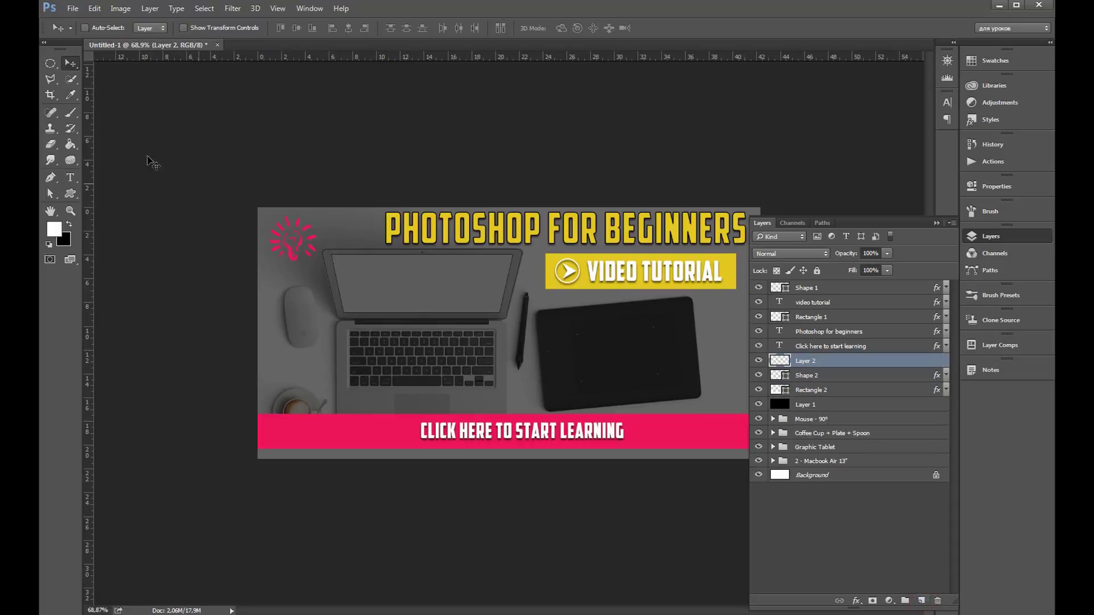
pyautogui.click(70, 177)
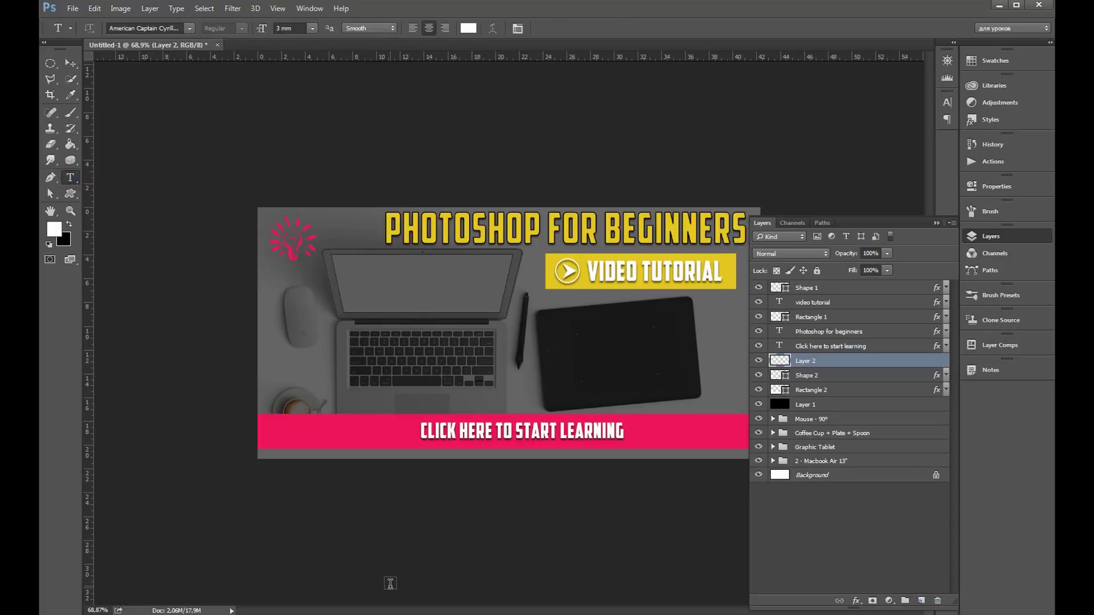
pyautogui.click(279, 291)
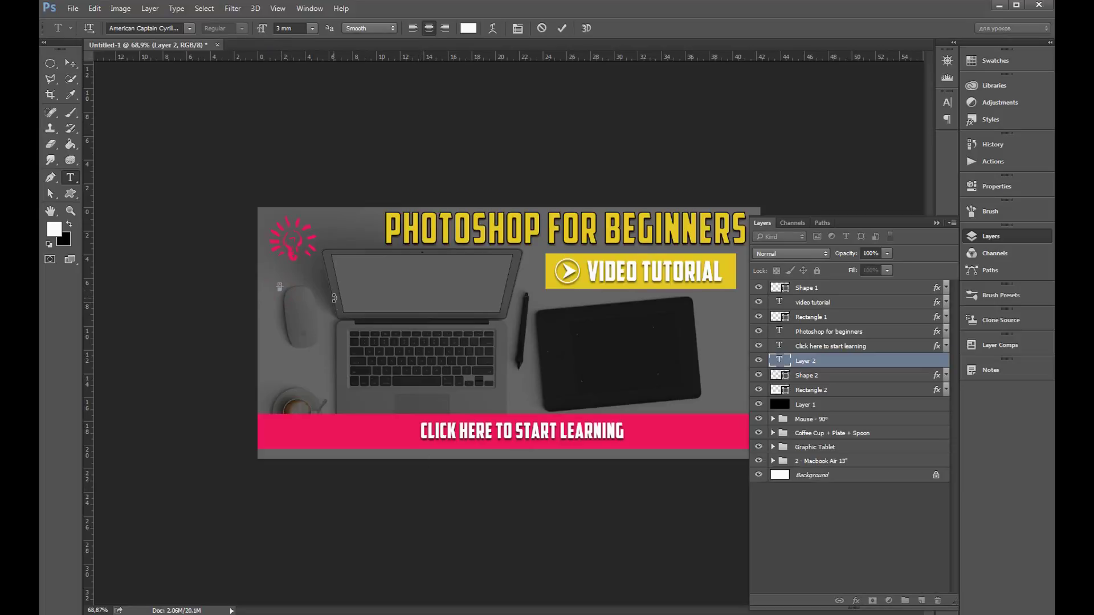
pyautogui.write('photoshop-school')
pyautogui.scroll(1, 320, 296)
pyautogui.scroll(-1, 239, 275)
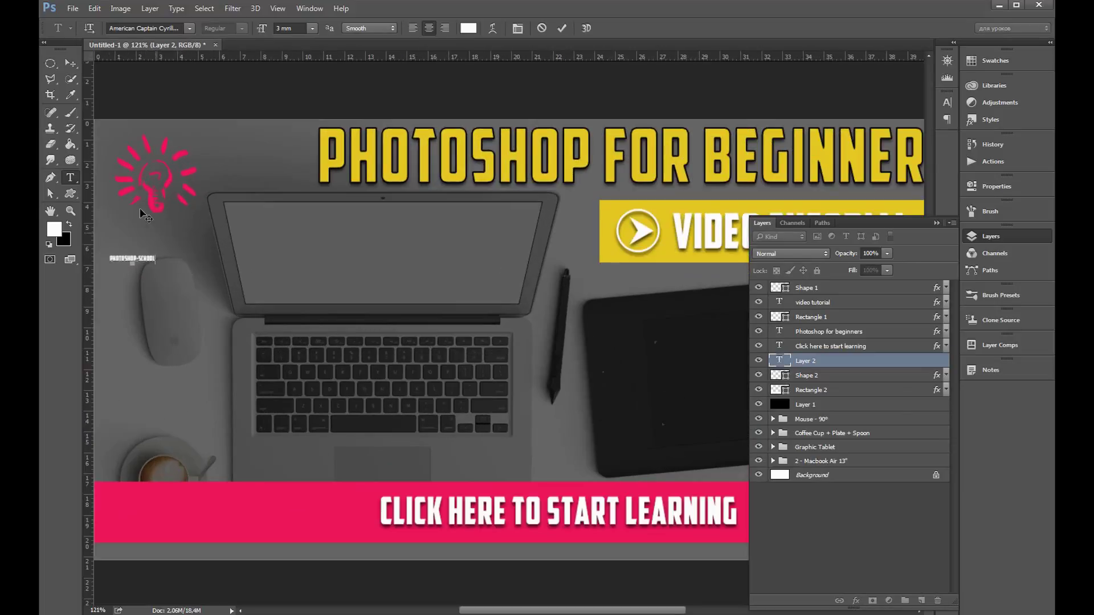
pyautogui.click(562, 28)
# Enlarge the caption to about 244% and move it beneath the lightbulb
pyautogui.scroll(1, 482, 302)
pyautogui.hotkey('ctrl', 't')
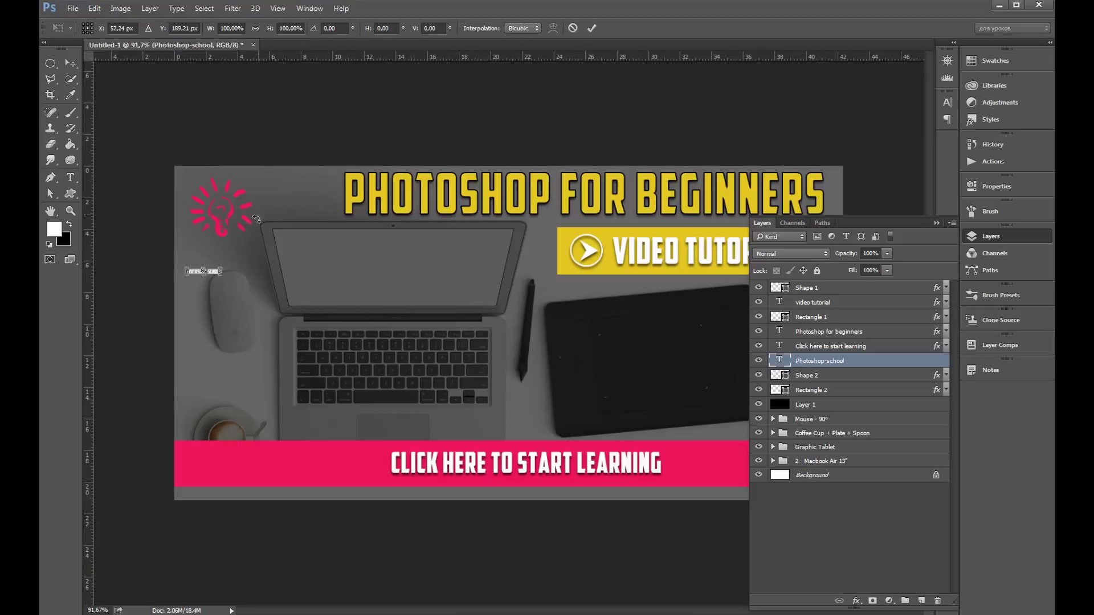
pyautogui.moveTo(221, 276); pyautogui.dragTo(247, 293)
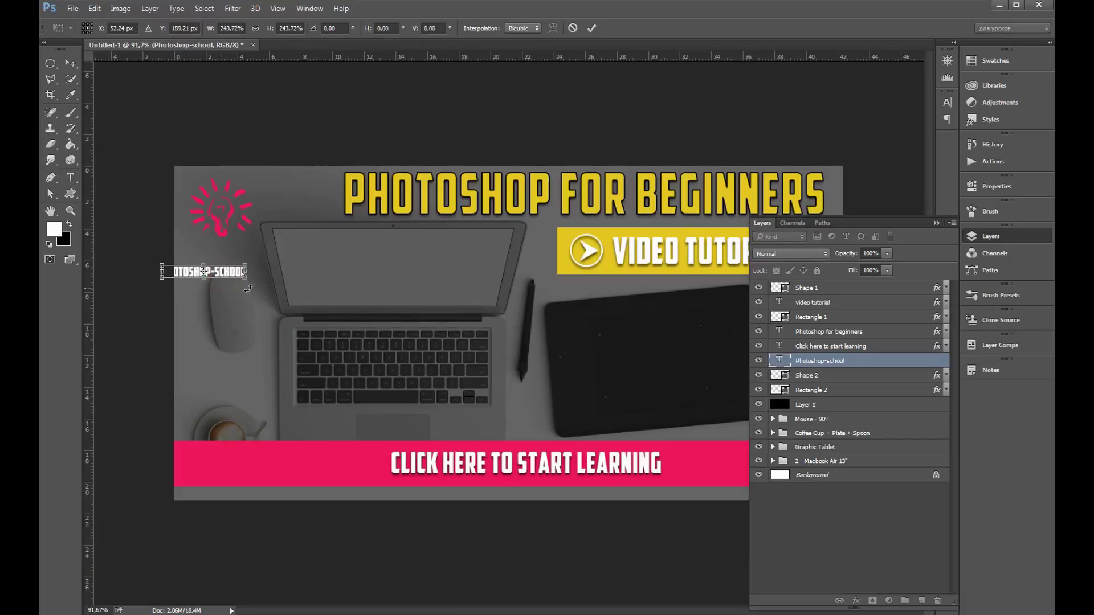
pyautogui.press('Return')
pyautogui.click(70, 63)
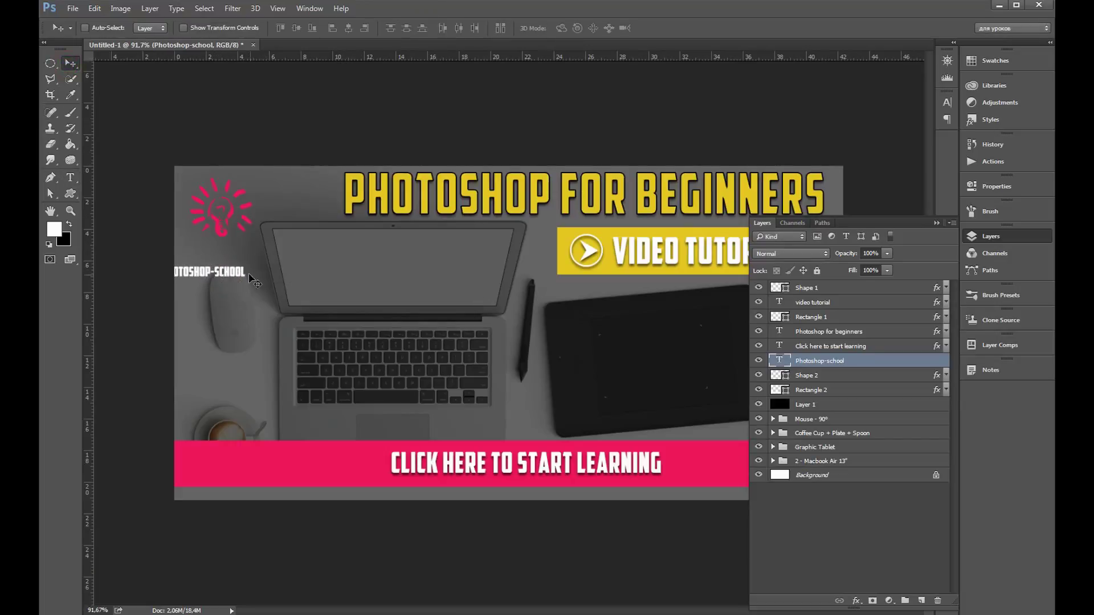
pyautogui.moveTo(234, 277)
pyautogui.mouseDown()
pyautogui.moveTo(278, 260)
pyautogui.moveTo(257, 255)
pyautogui.mouseUp()
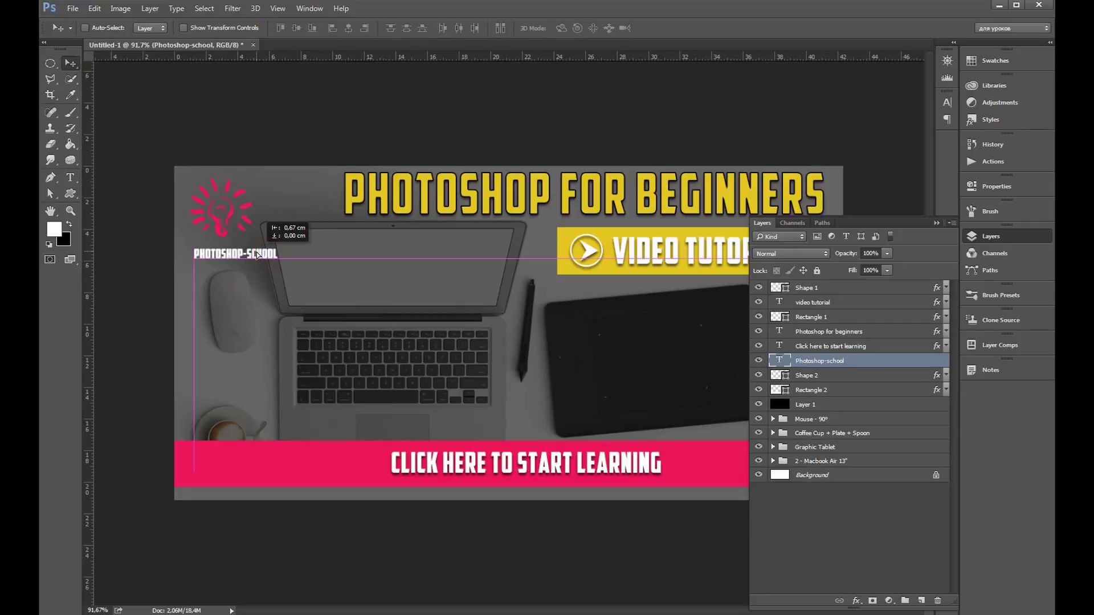
pyautogui.click(69, 177)
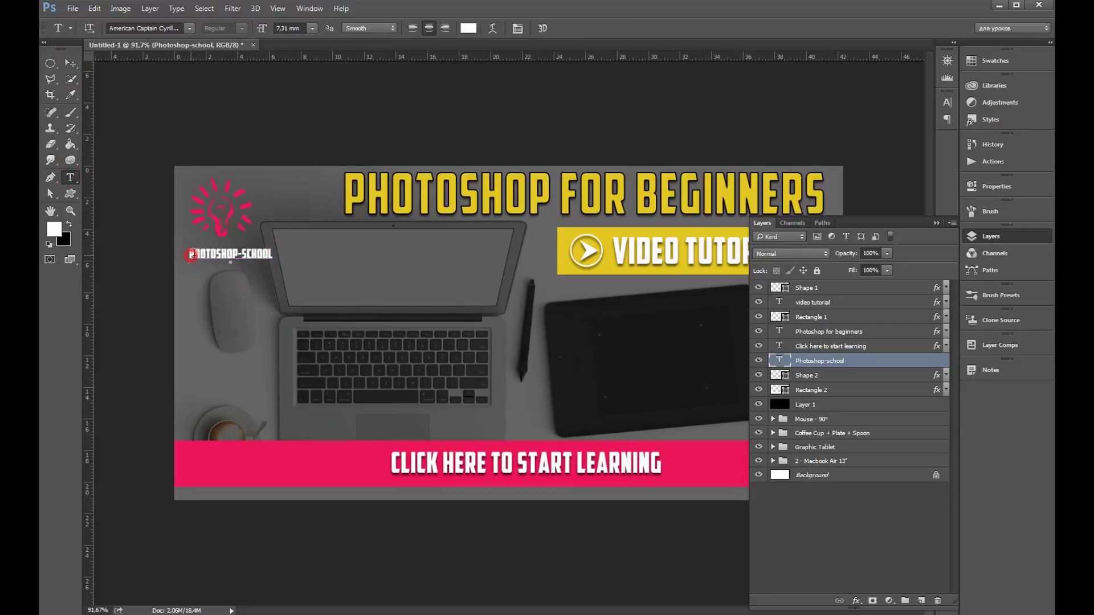
# Change the caption font to Andantino script Regular and turn off All Caps
pyautogui.doubleClick(192, 255)
pyautogui.click(155, 28)
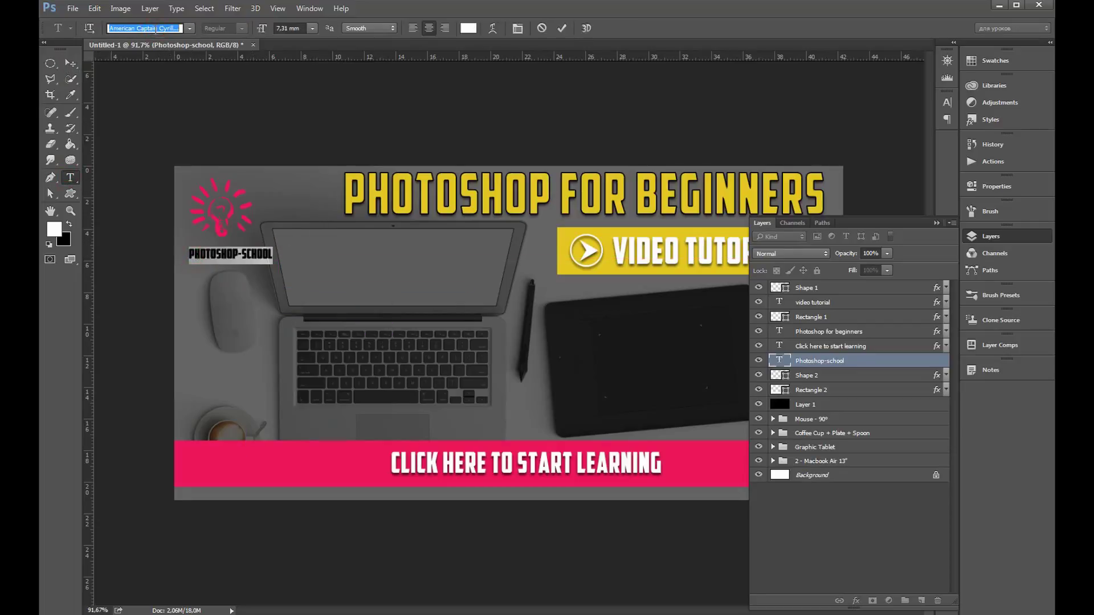
pyautogui.write('a')
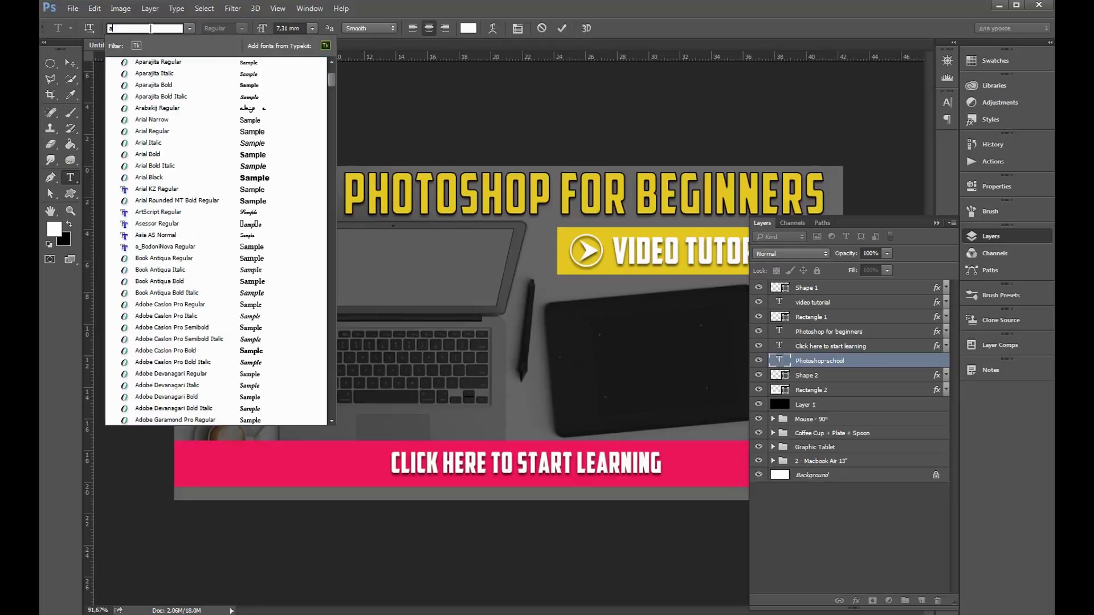
pyautogui.write('nd')
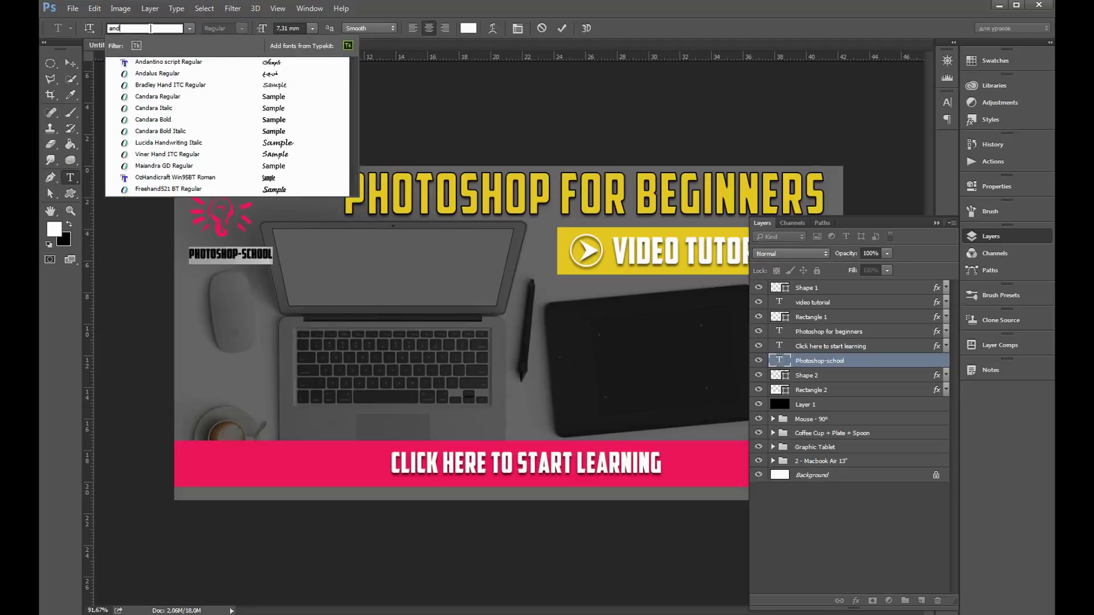
pyautogui.click(191, 67)
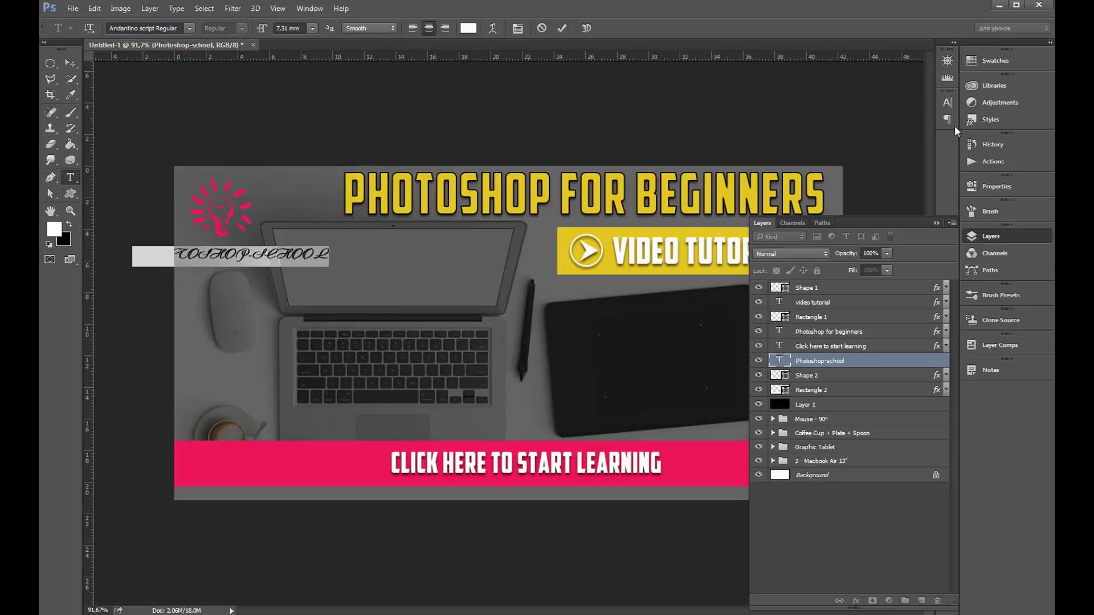
pyautogui.click(947, 103)
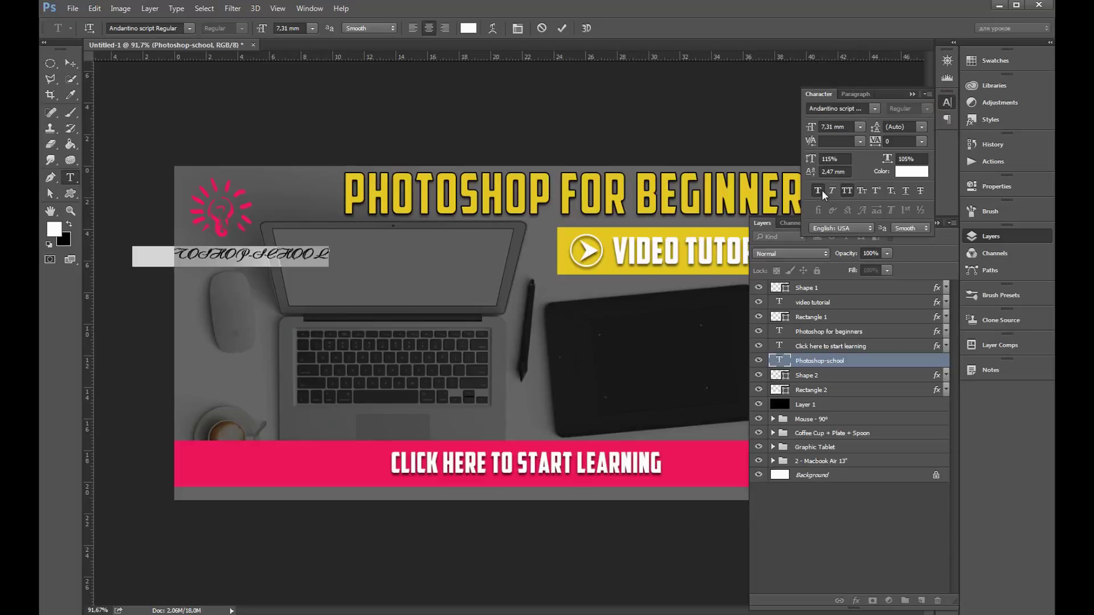
pyautogui.click(847, 191)
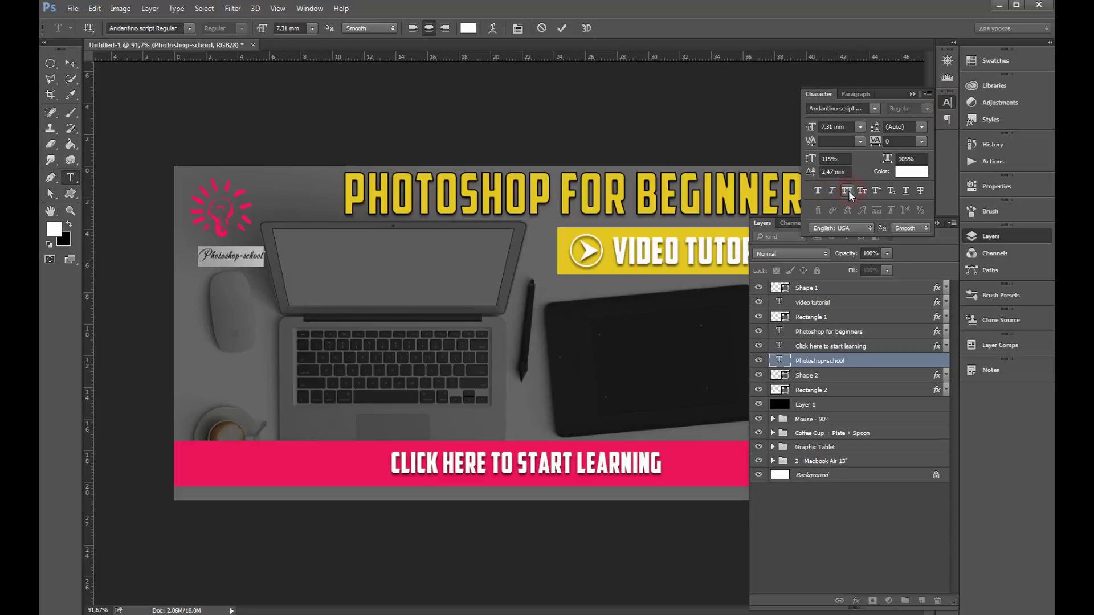
# Centre the script caption beneath the lightbulb
pyautogui.click(70, 63)
pyautogui.scroll(3, 285, 252)
pyautogui.moveTo(239, 263); pyautogui.dragTo(224, 254)
# Apply a pink Color Overlay to the Photoshop-school caption layer
pyautogui.click(880, 361)
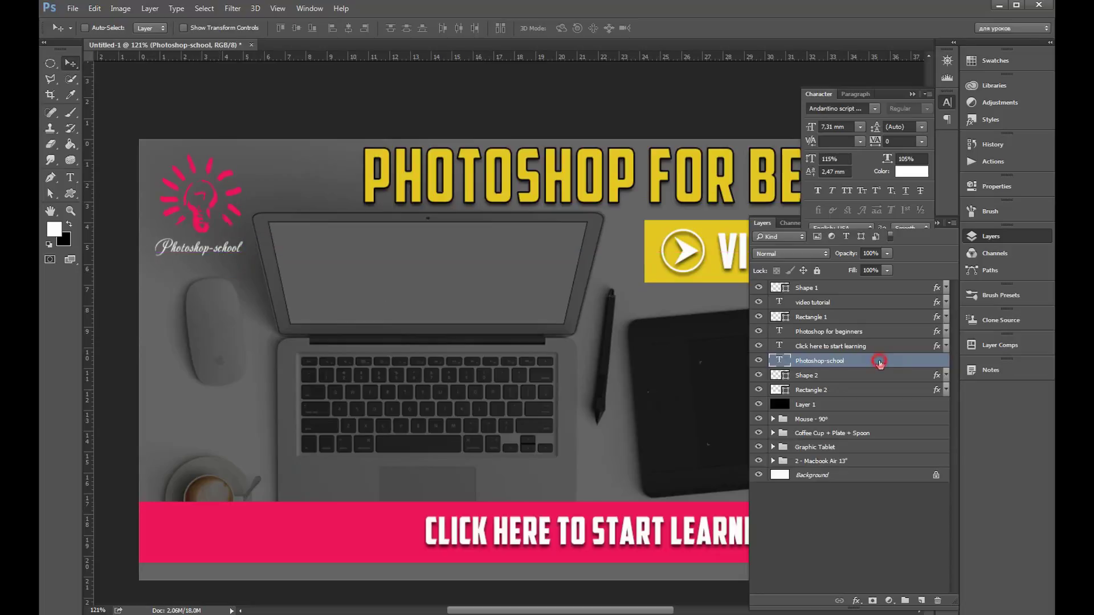
pyautogui.doubleClick(879, 362)
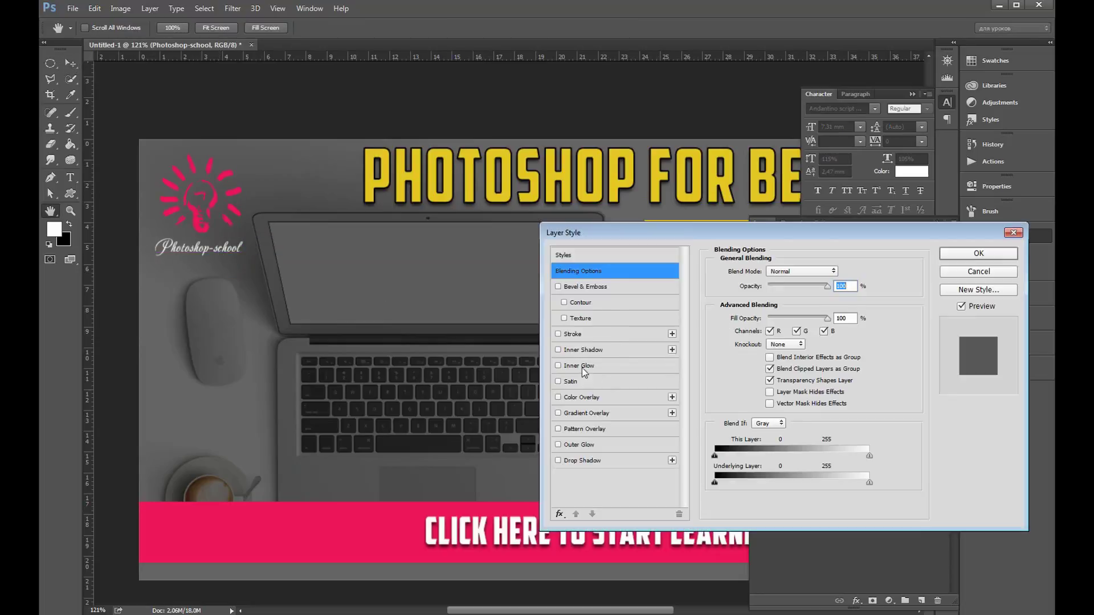
pyautogui.click(591, 397)
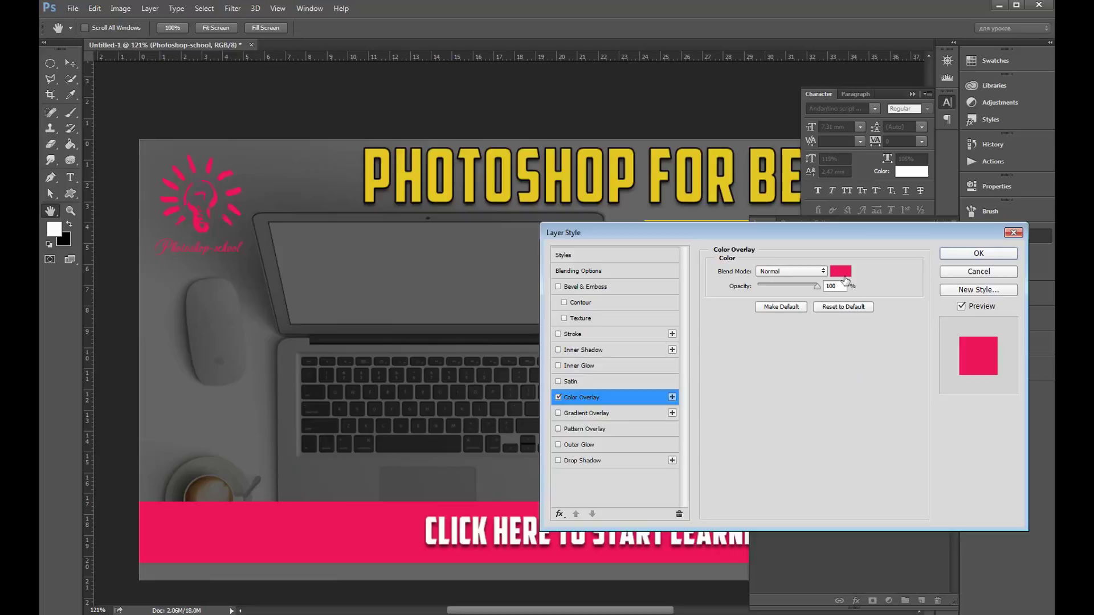
pyautogui.click(963, 255)
pyautogui.scroll(-2, 468, 257)
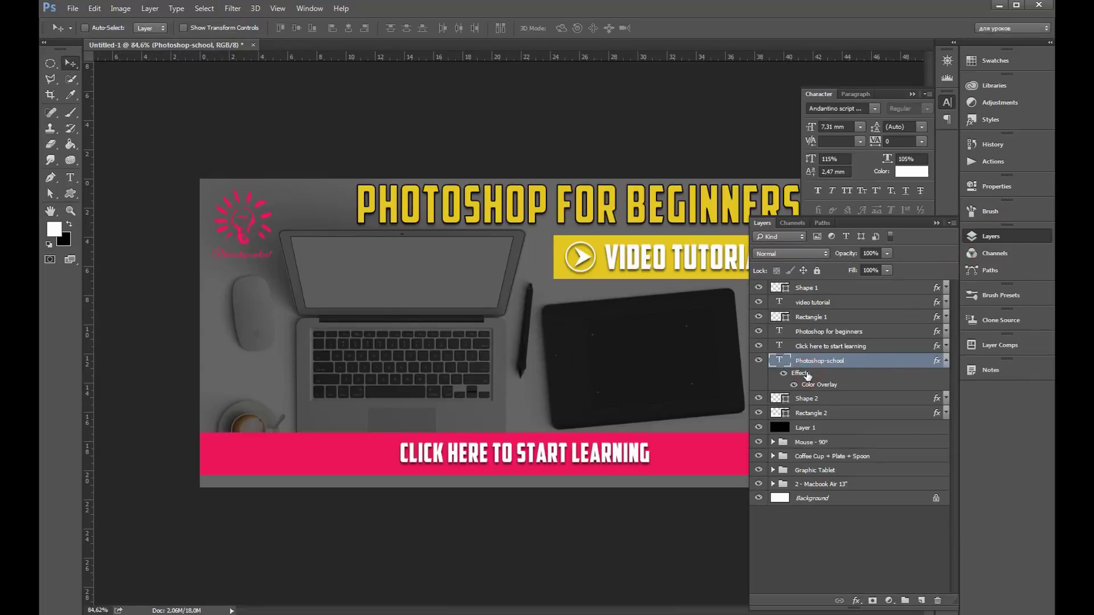
# Remove the caption's stroke and add a drop shadow with distance 1 and size 1
pyautogui.doubleClick(807, 374)
pyautogui.click(571, 335)
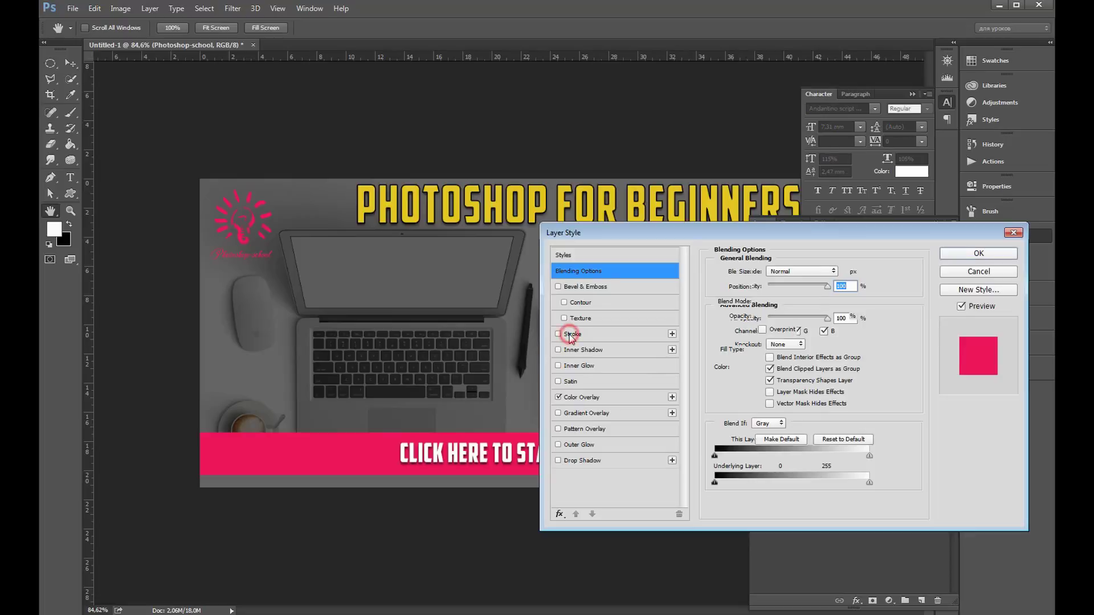
pyautogui.click(558, 334)
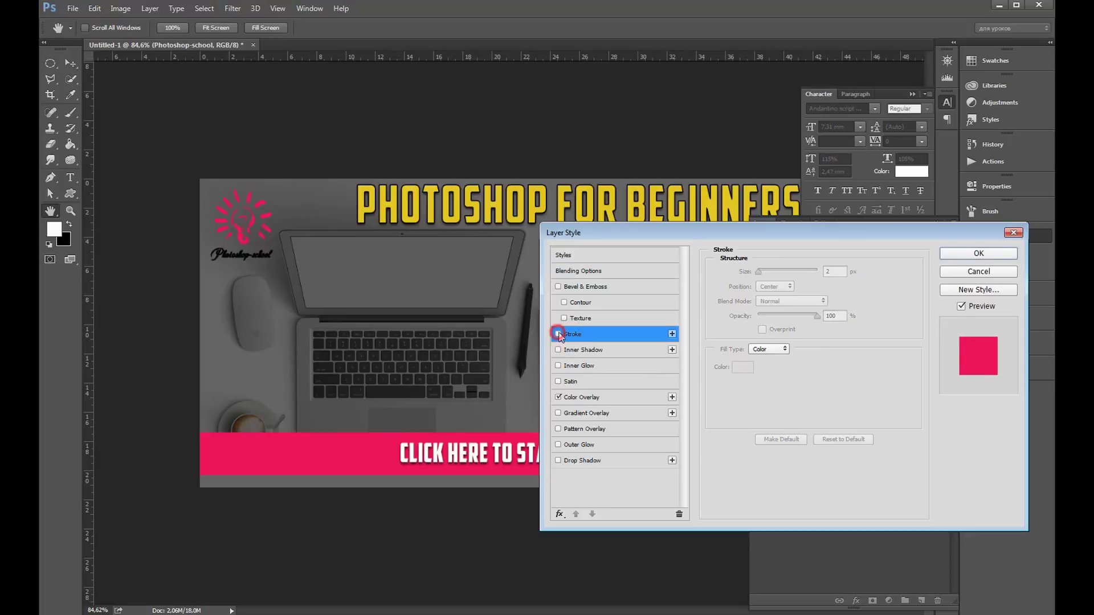
pyautogui.click(586, 460)
pyautogui.click(835, 325)
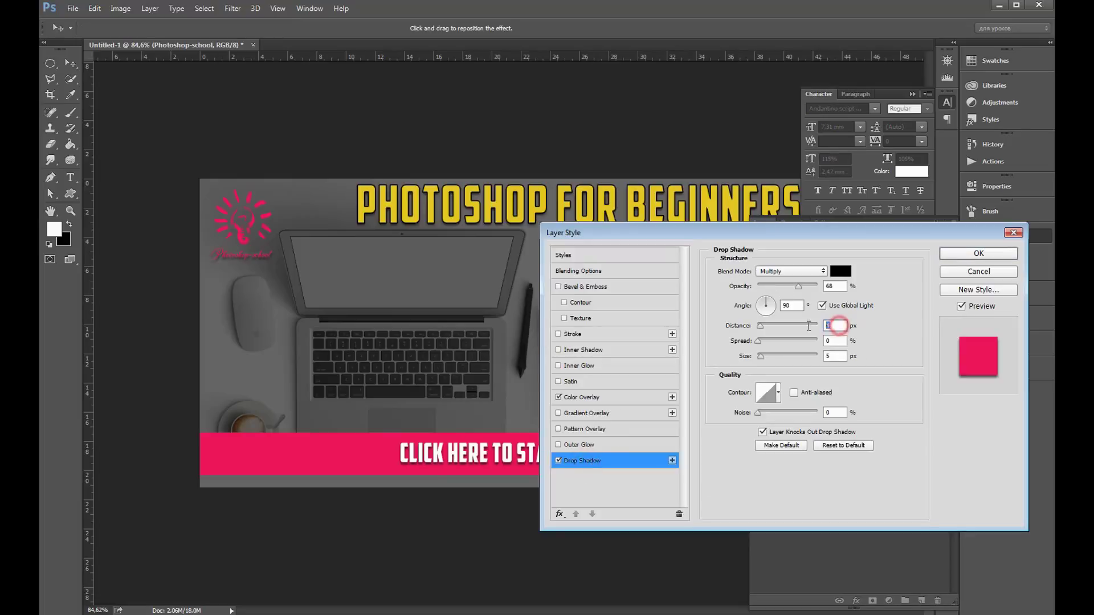
pyautogui.write('1')
pyautogui.click(834, 356)
pyautogui.write('1')
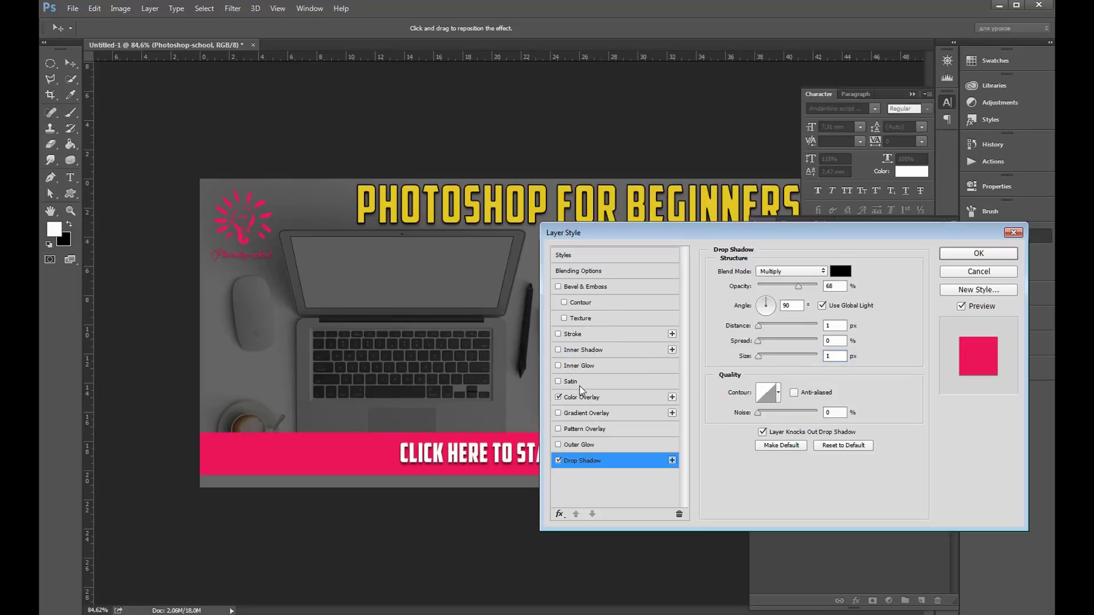
# Add an outer glow at 13% opacity to the caption and confirm the effects
pyautogui.click(579, 445)
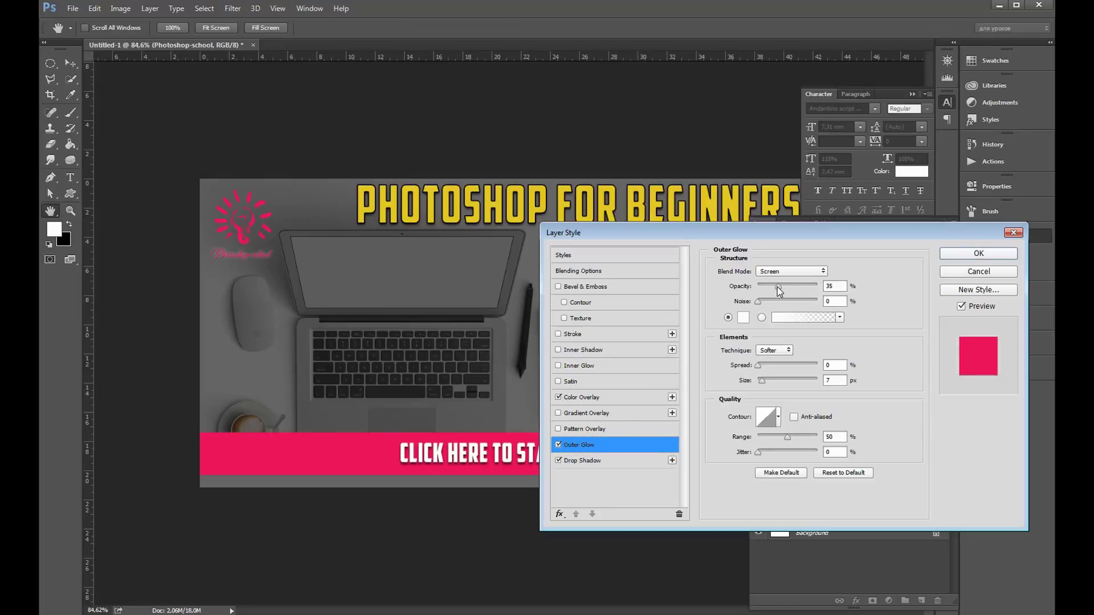
pyautogui.moveTo(778, 286); pyautogui.dragTo(765, 287)
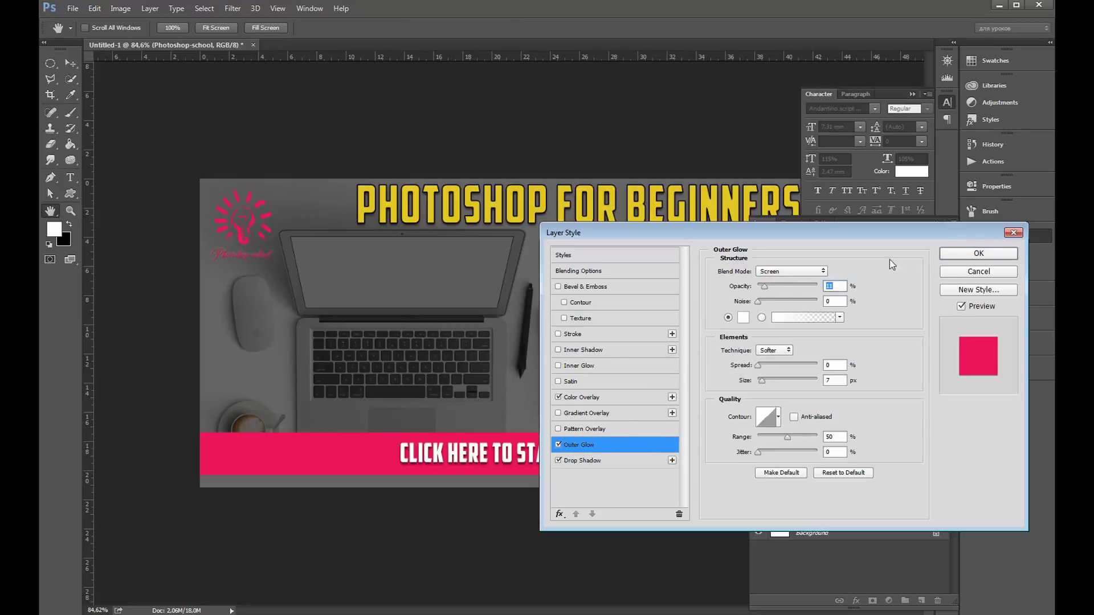
pyautogui.click(978, 253)
pyautogui.keyDown('alt'); pyautogui.scroll(3, 417, 258); pyautogui.keyUp('alt')
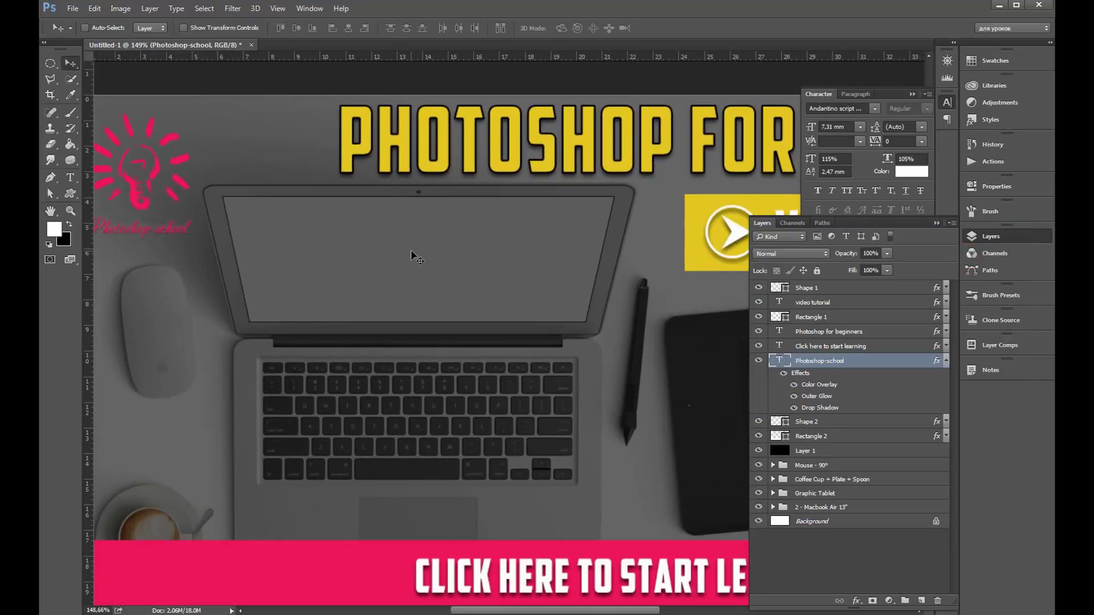
pyautogui.keyDown('alt'); pyautogui.scroll(-1, 416, 258); pyautogui.keyUp('alt')
# Shift the Graphic Tablet group slightly right and nudge it up a few pixels
pyautogui.click(943, 361)
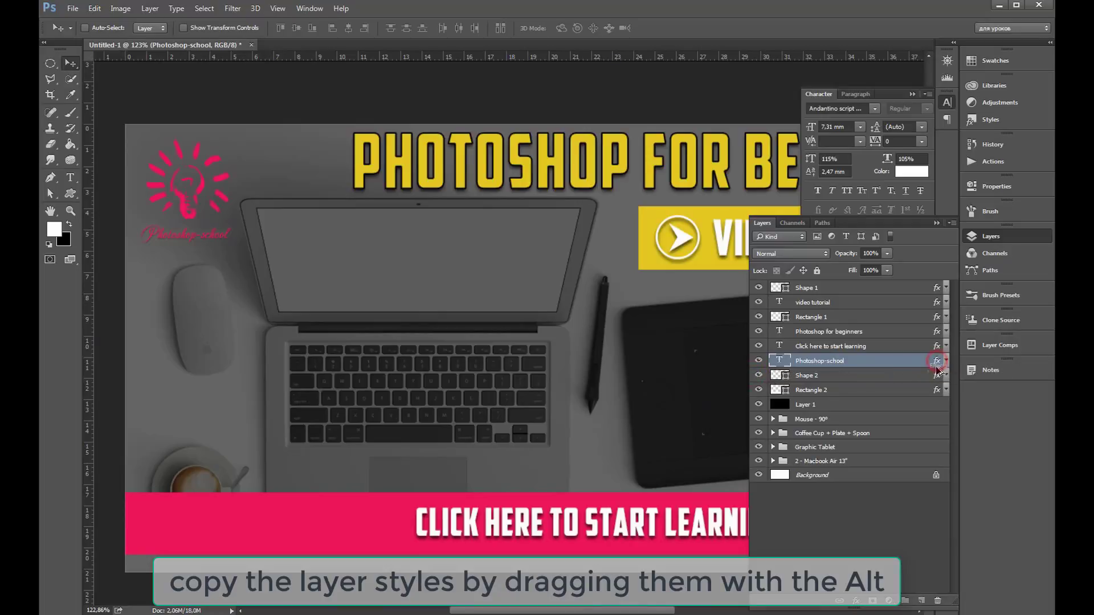
pyautogui.scroll(-3, 427, 327)
pyautogui.scroll(-1, 427, 327)
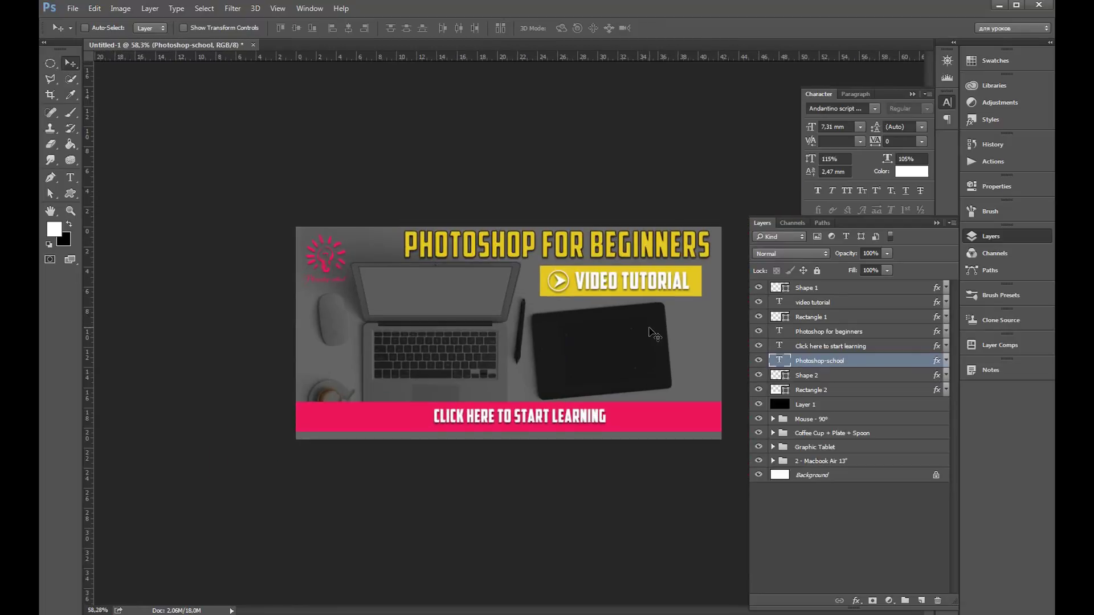
pyautogui.scroll(1, 646, 323)
pyautogui.click(830, 448)
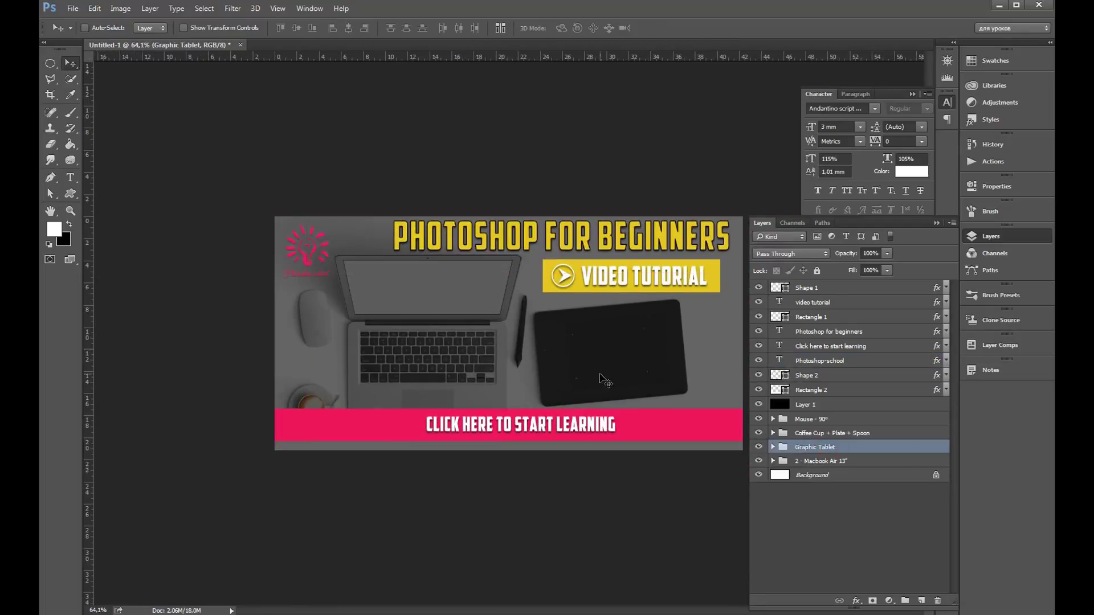
pyautogui.moveTo(600, 377); pyautogui.dragTo(616, 378)
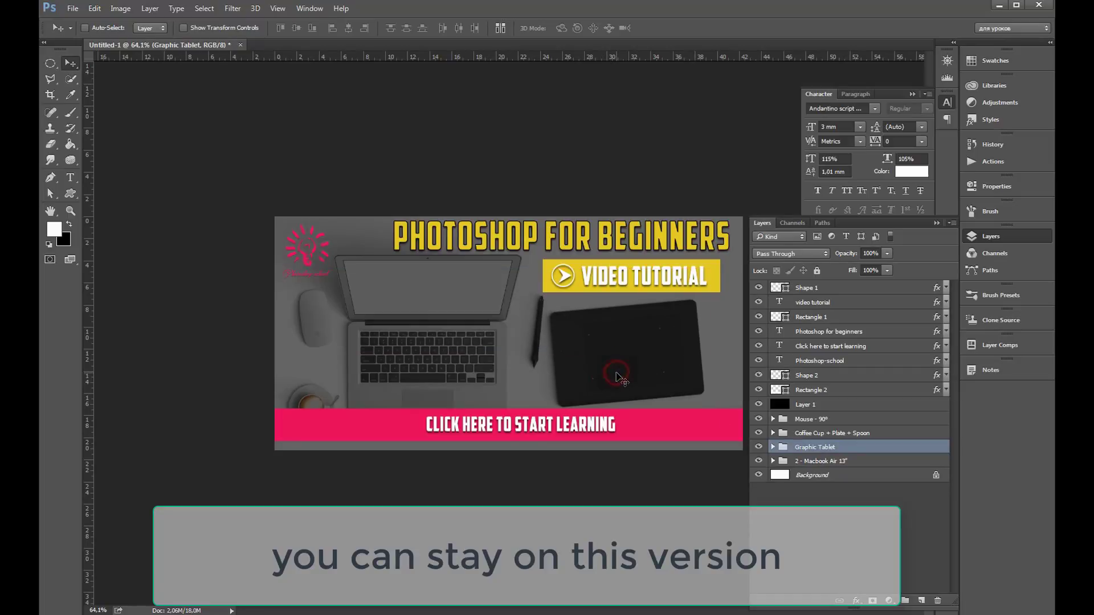
pyautogui.press('Up')
pyautogui.press('Up')
pyautogui.press('Up')
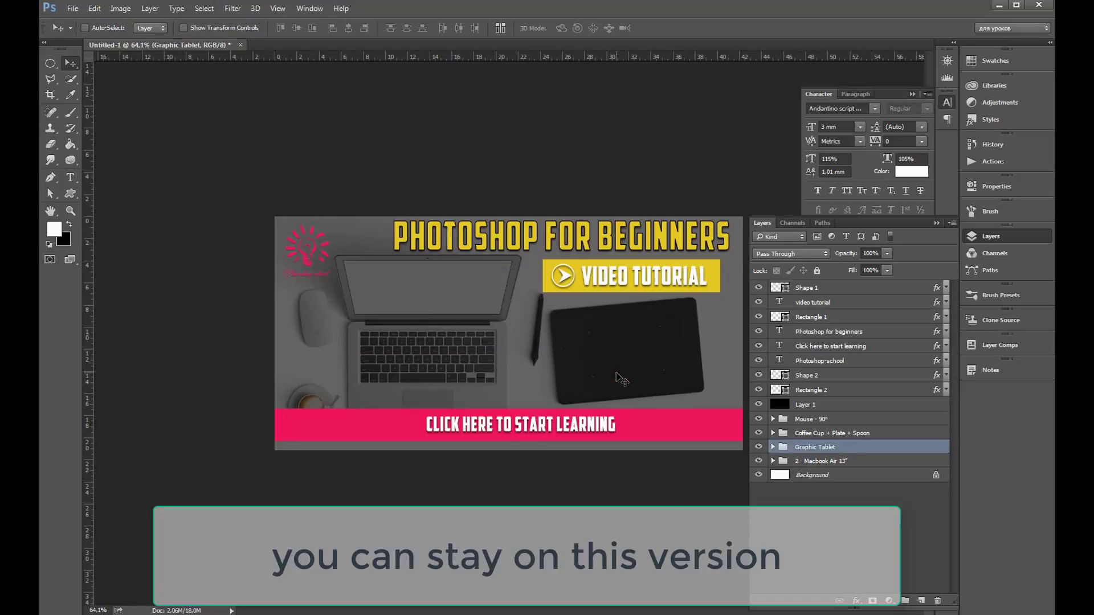
pyautogui.scroll(-1, 570, 371)
pyautogui.scroll(-1, 555, 357)
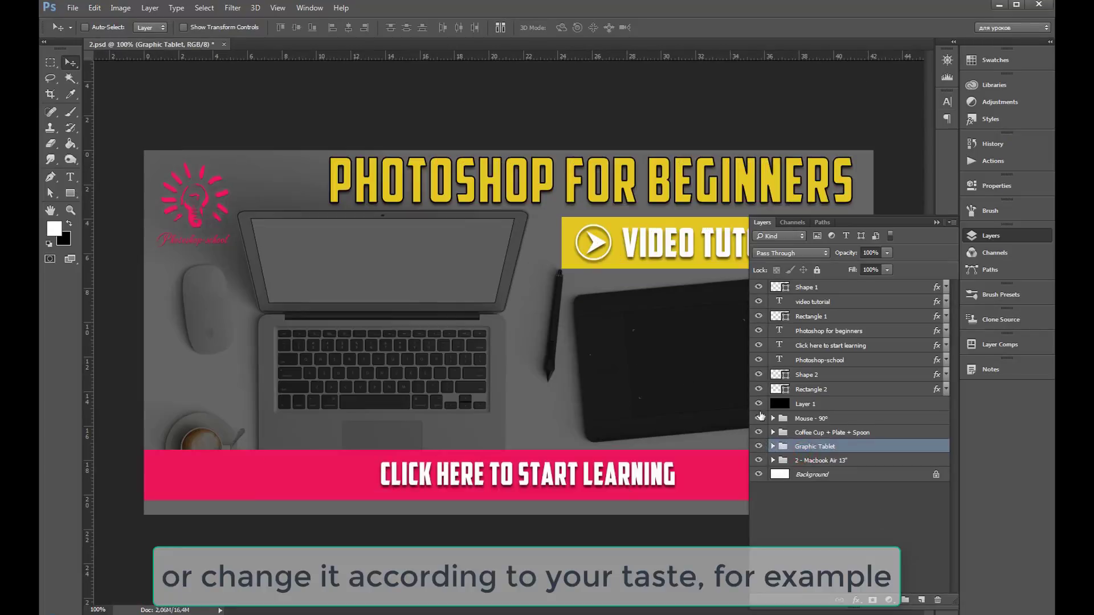
# Hide the dark Layer 1 overlay, select Background, and bring up the abstract blue background image
pyautogui.click(759, 404)
pyautogui.click(759, 405)
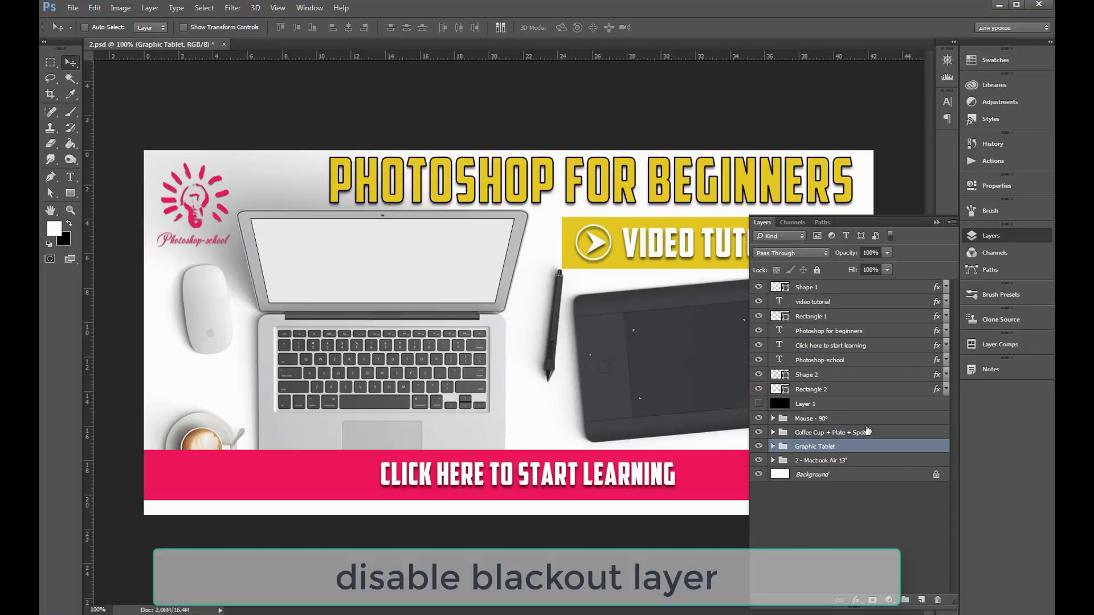
pyautogui.click(848, 476)
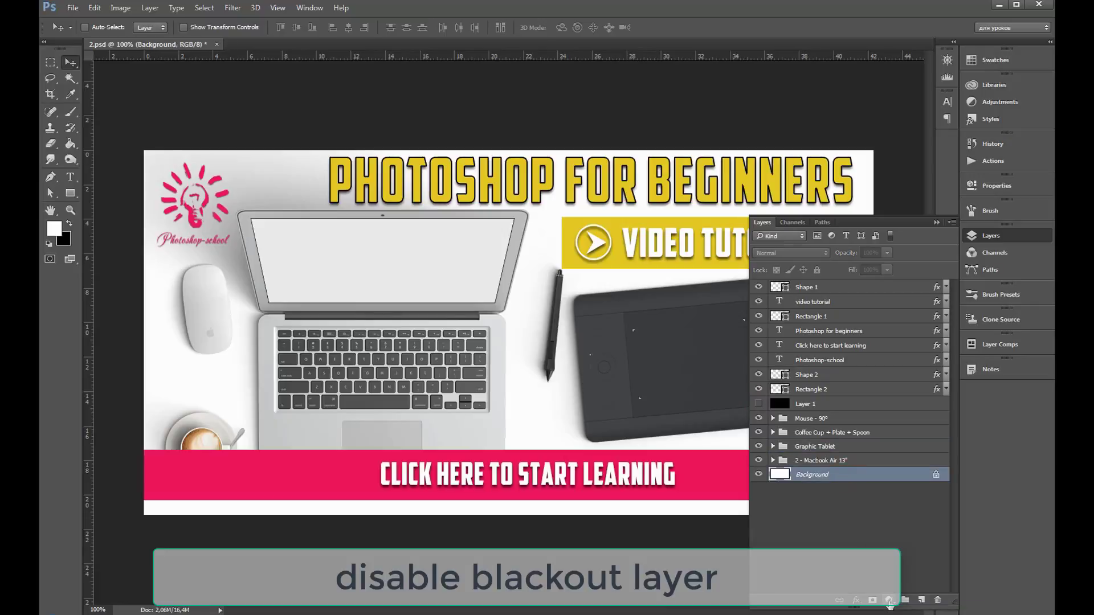
pyautogui.click(450, 45)
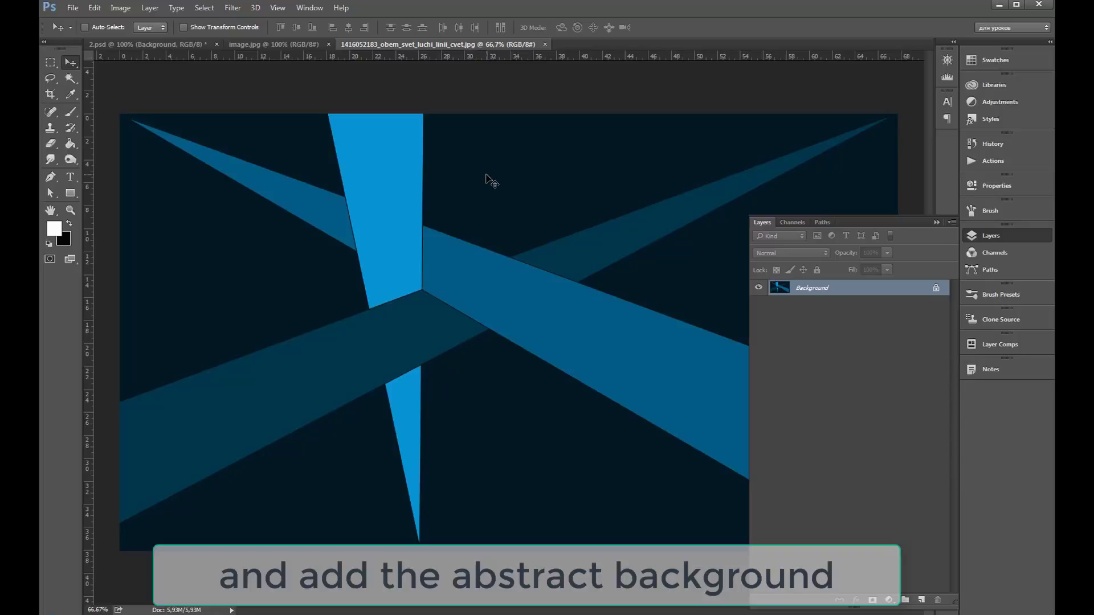
# Paste the abstract blue image into the 2.psd banner as Layer 2 above Background
pyautogui.click(165, 44)
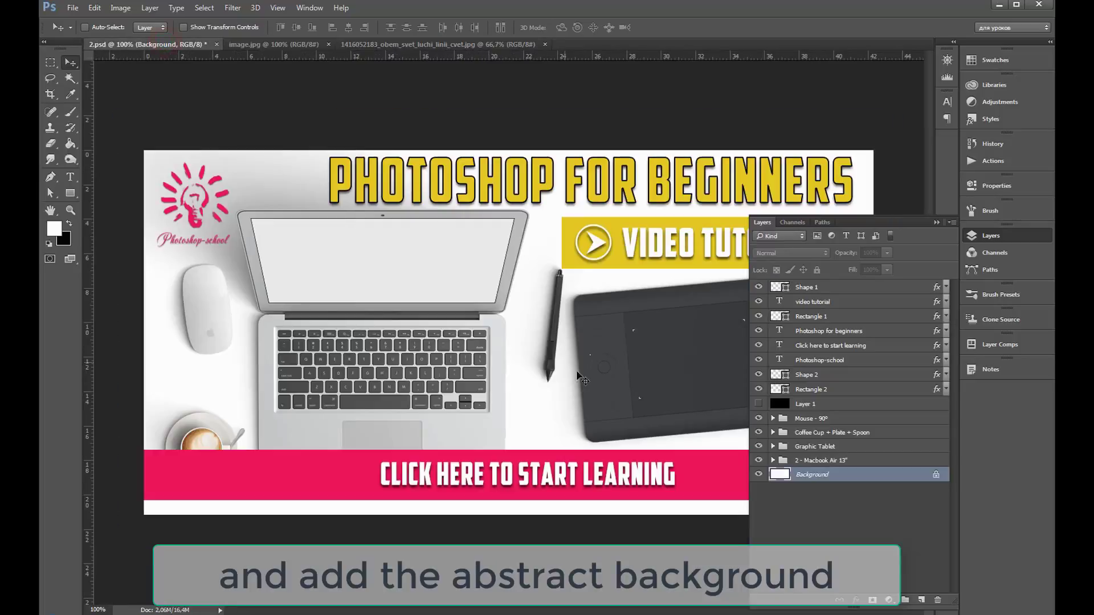
pyautogui.hotkey('ctrl', 'v')
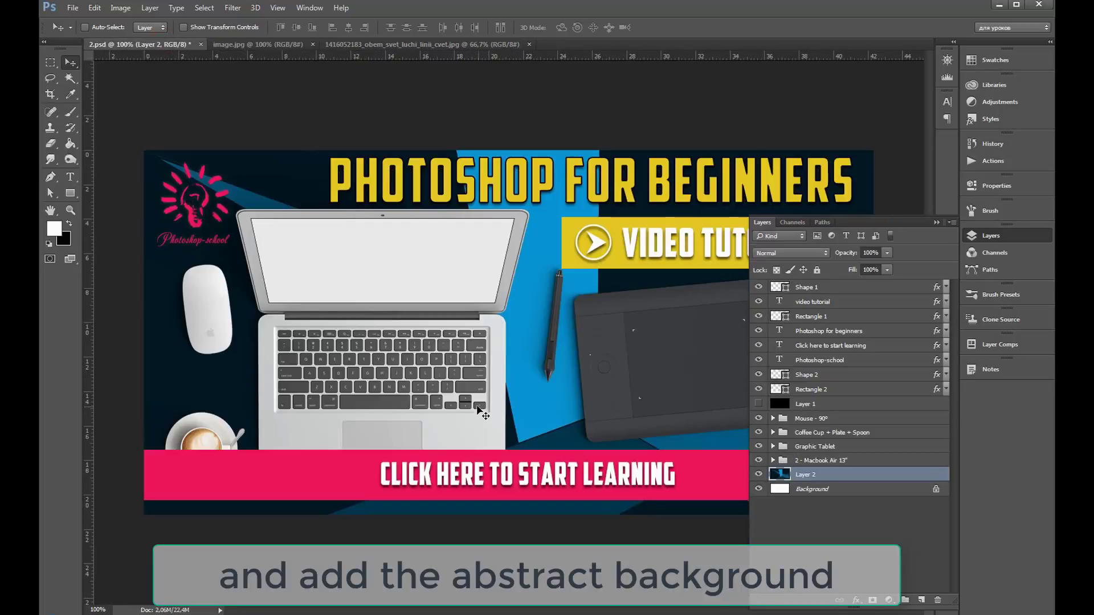
pyautogui.scroll(-3, 490, 380)
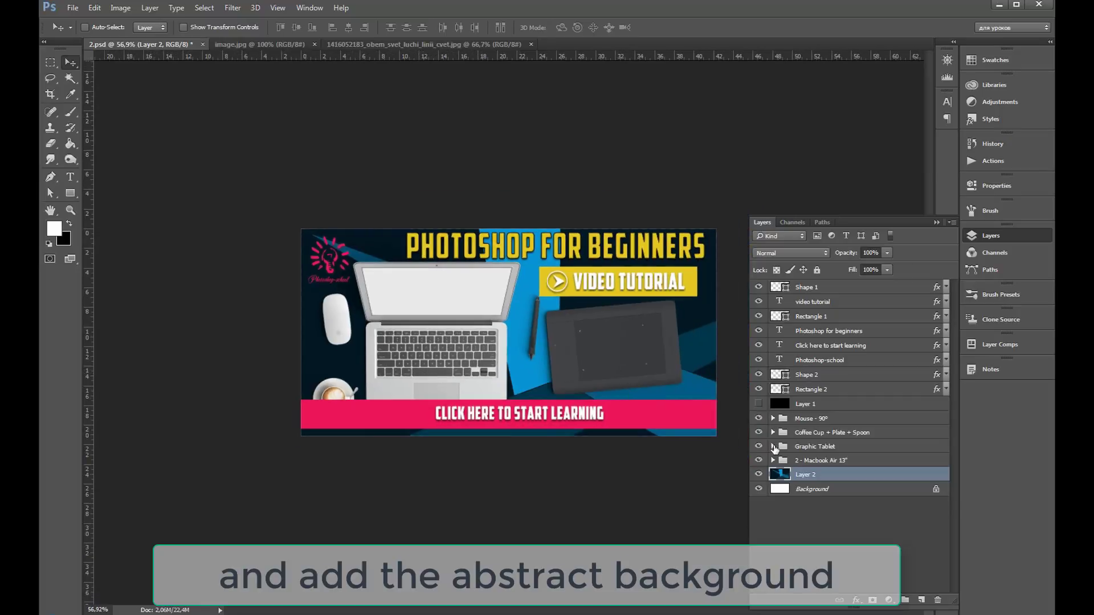
pyautogui.scroll(1, 621, 415)
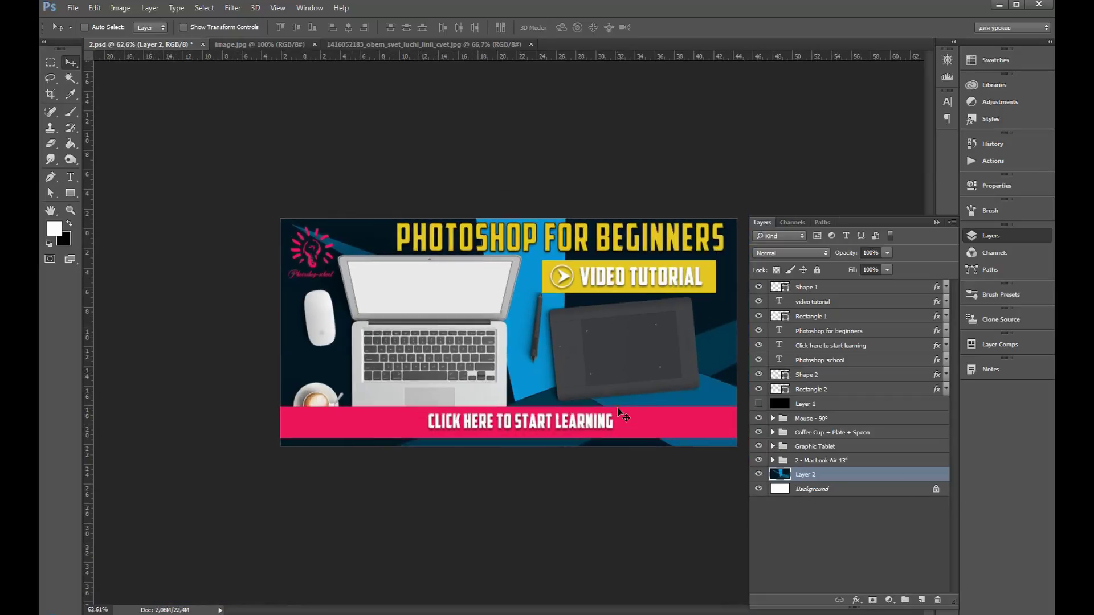
# Toggle Layer 1 and Layer 2 visibility to compare the banner with and without the dark overlay
pyautogui.click(759, 474)
pyautogui.click(759, 404)
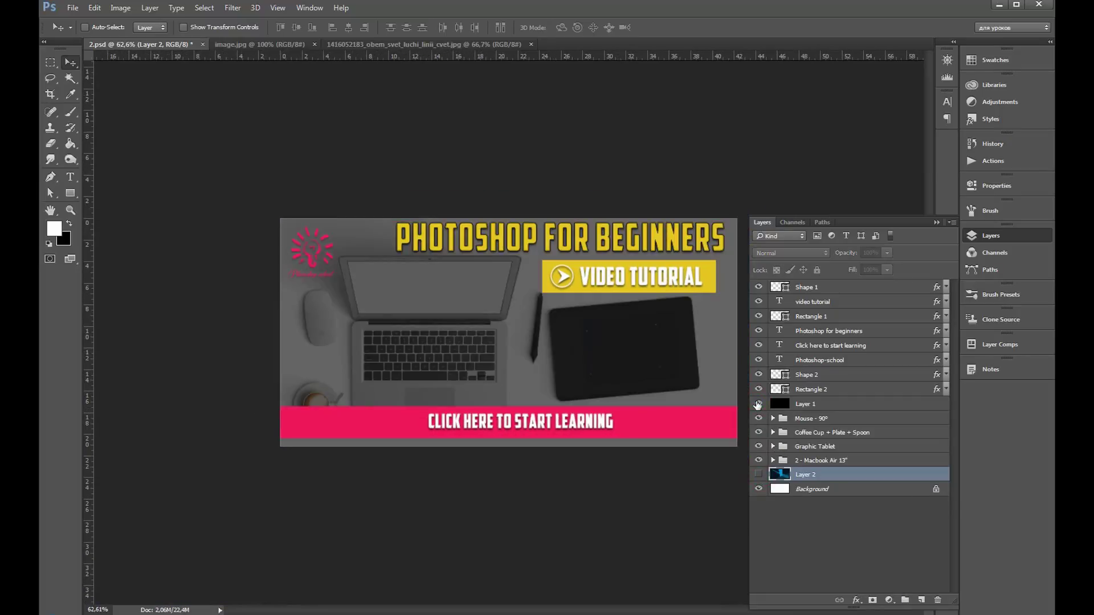
pyautogui.click(758, 404)
pyautogui.click(759, 474)
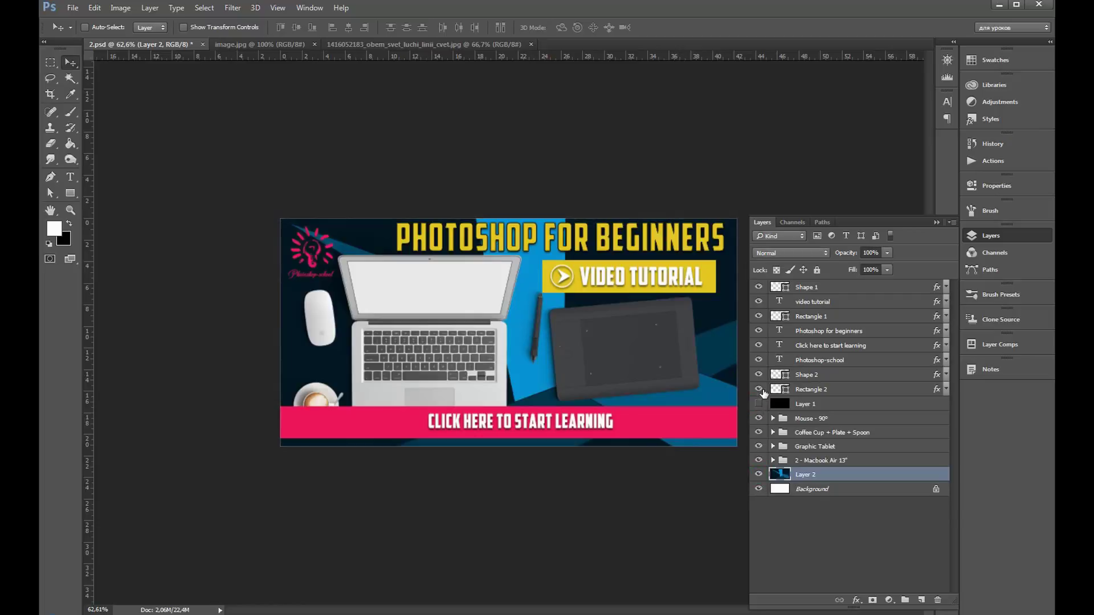
pyautogui.click(759, 404)
pyautogui.click(759, 404)
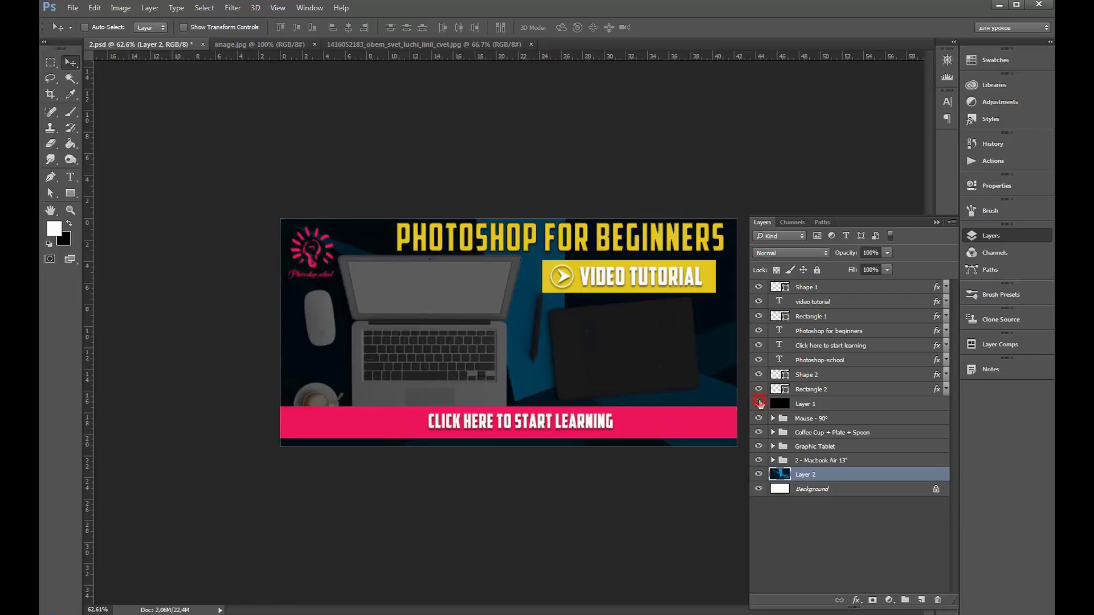